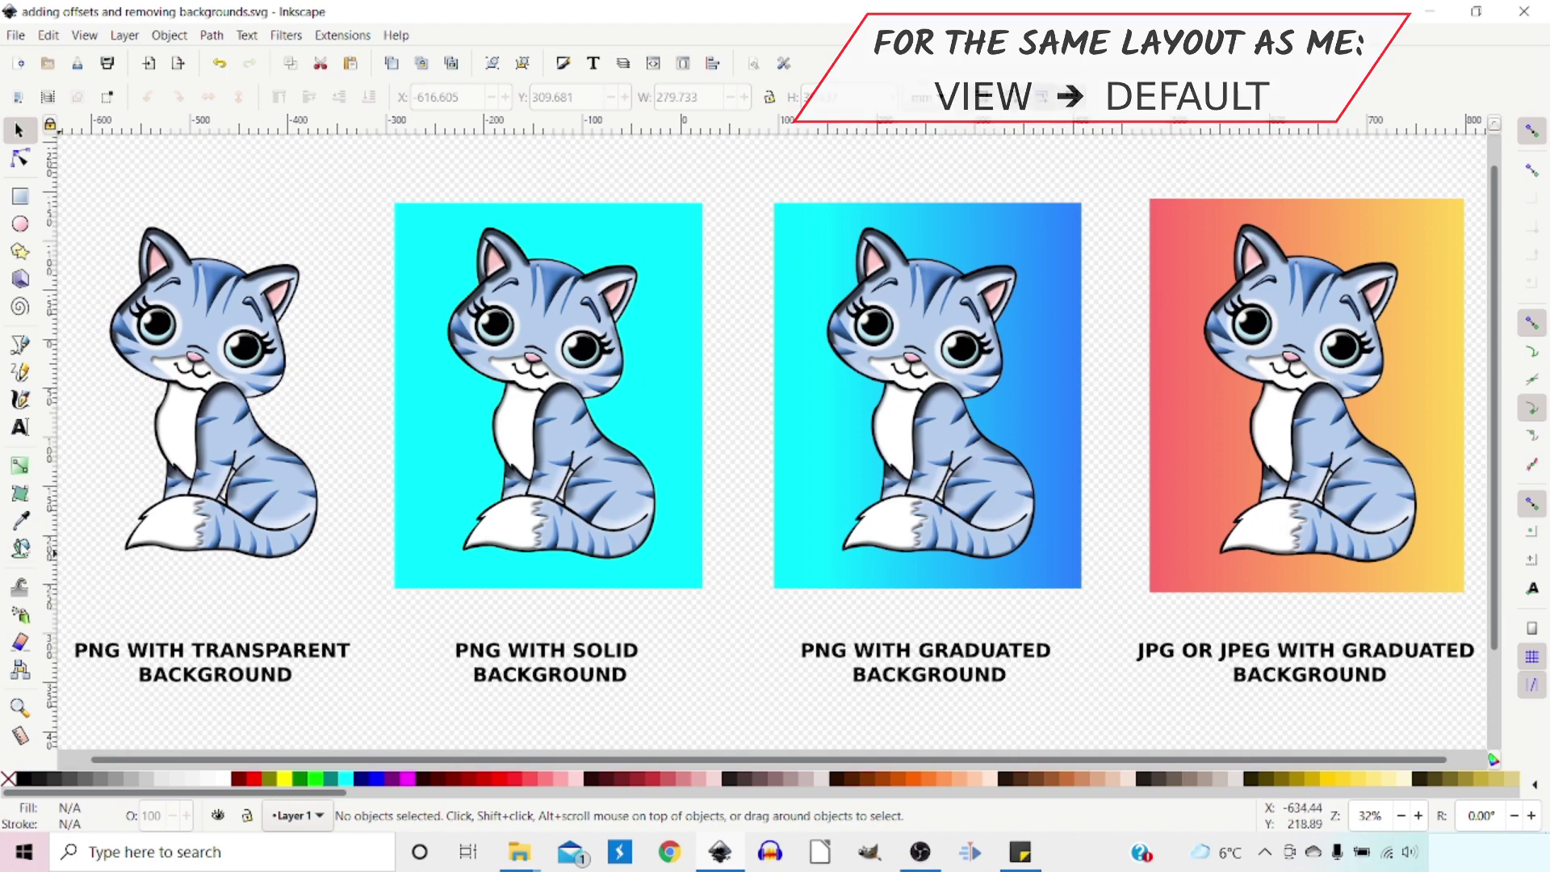
Bucket-fill the cat that has the transparent background, using Alpha as the fill criterion.
{"action": "left_click", "coordinate": [20, 549]}
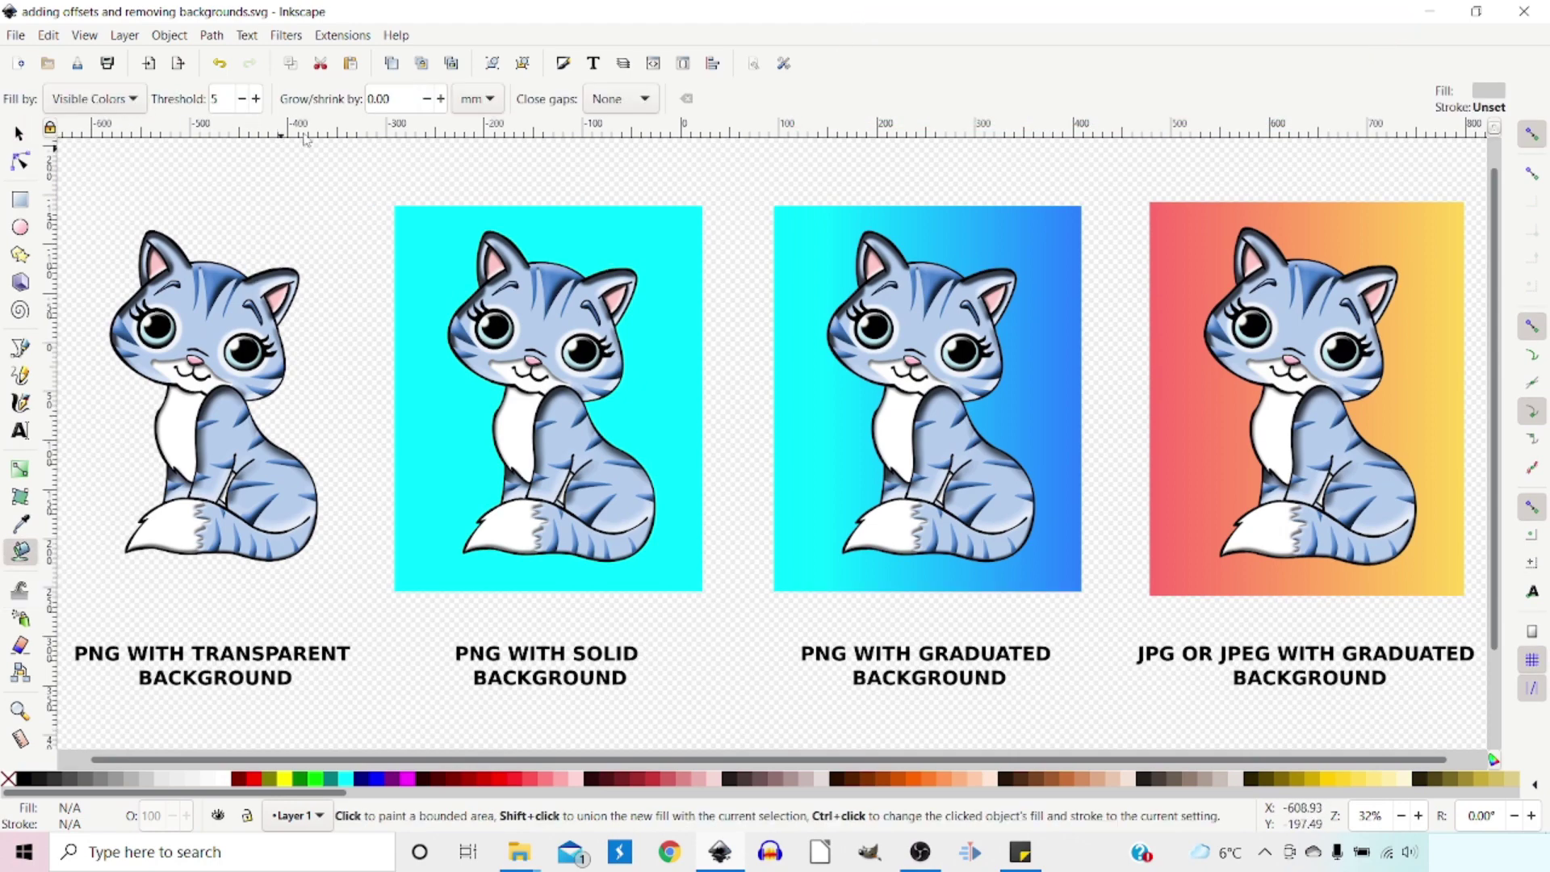
{"action": "left_click", "coordinate": [133, 100]}
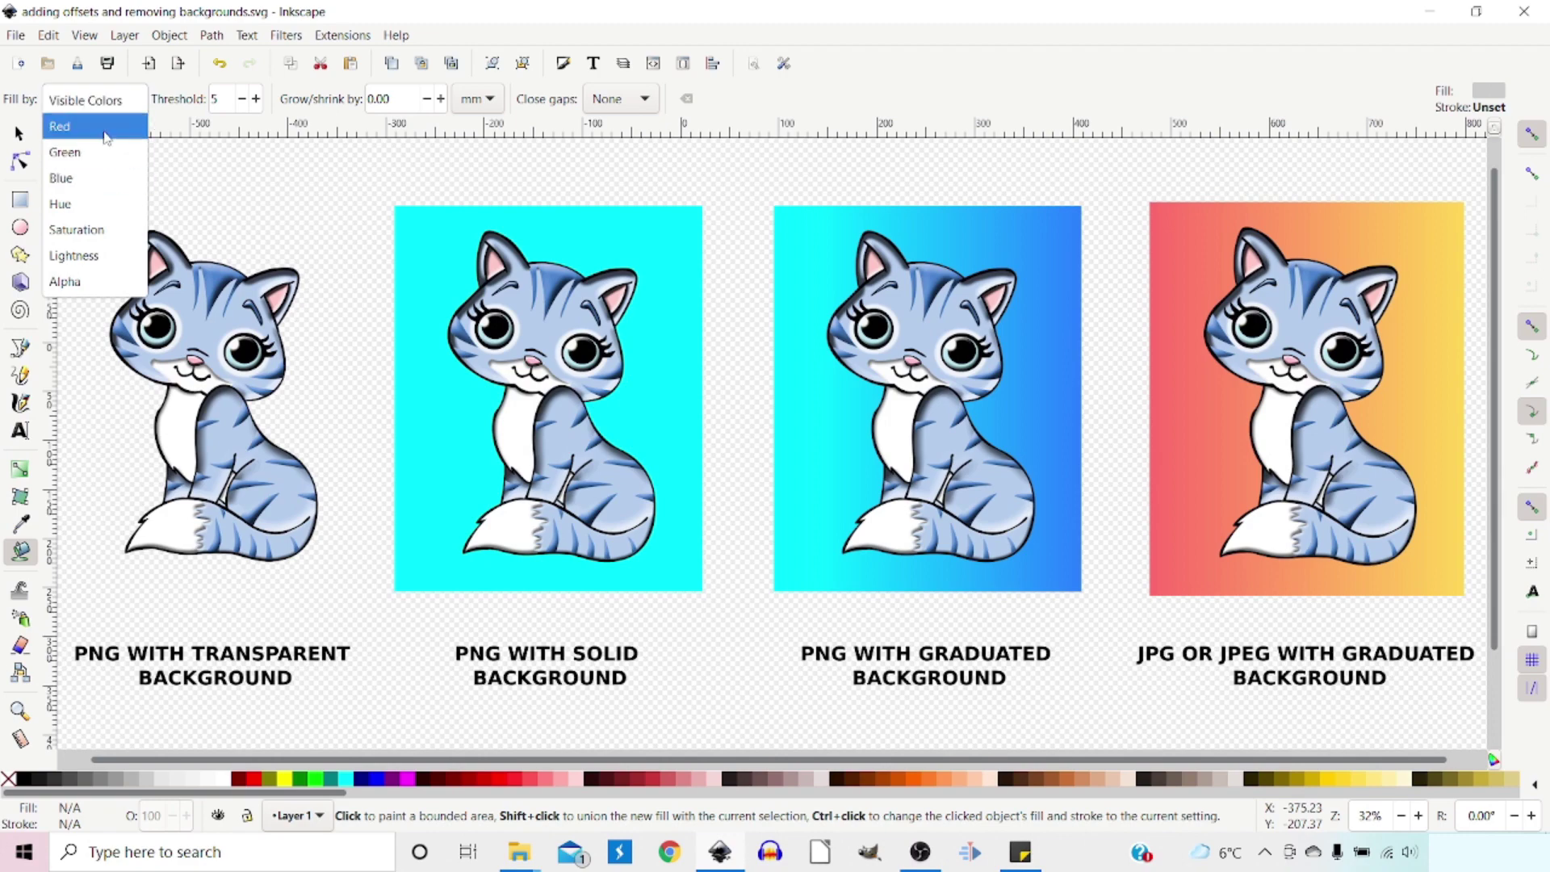
{"action": "left_click", "coordinate": [81, 285]}
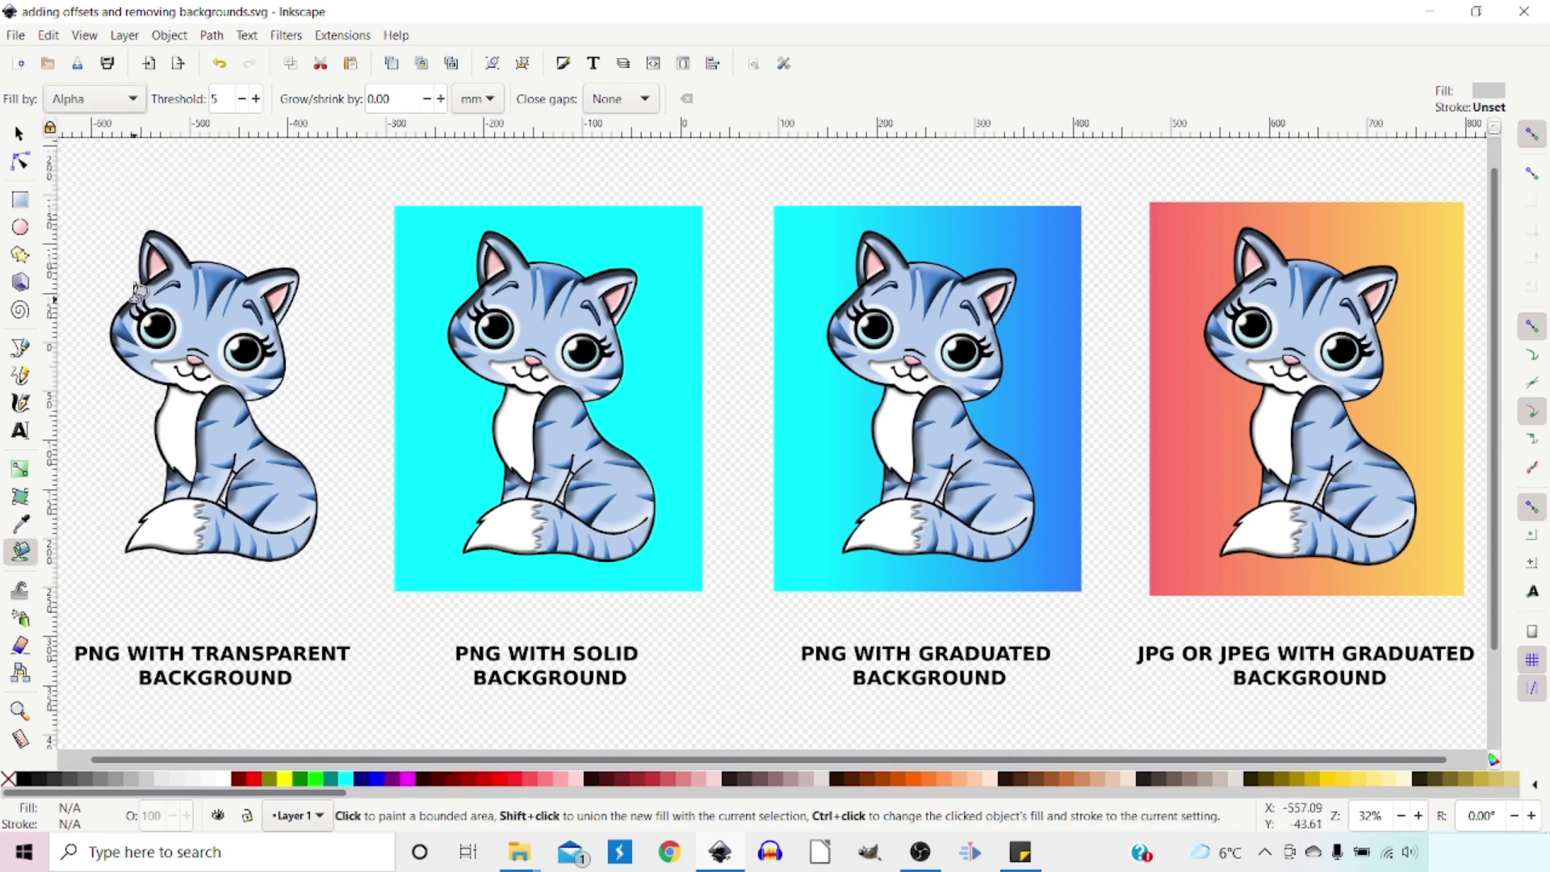
{"action": "left_click", "coordinate": [200, 328]}
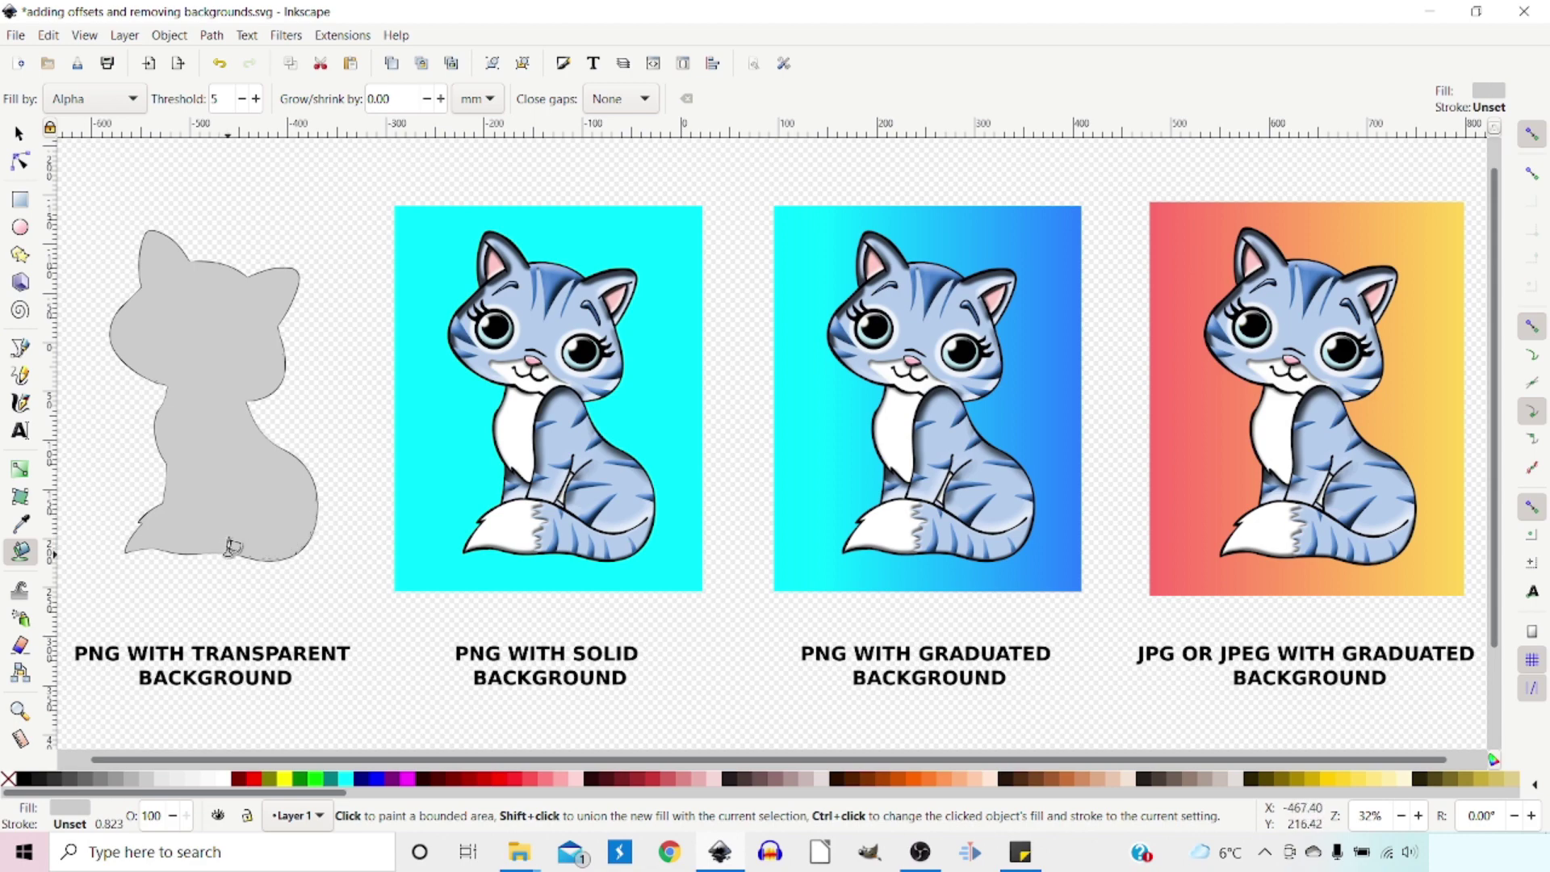
Raise the fill threshold to 20, undo the first fill and refill the transparent-background cat.
{"action": "double_click", "coordinate": [217, 99]}
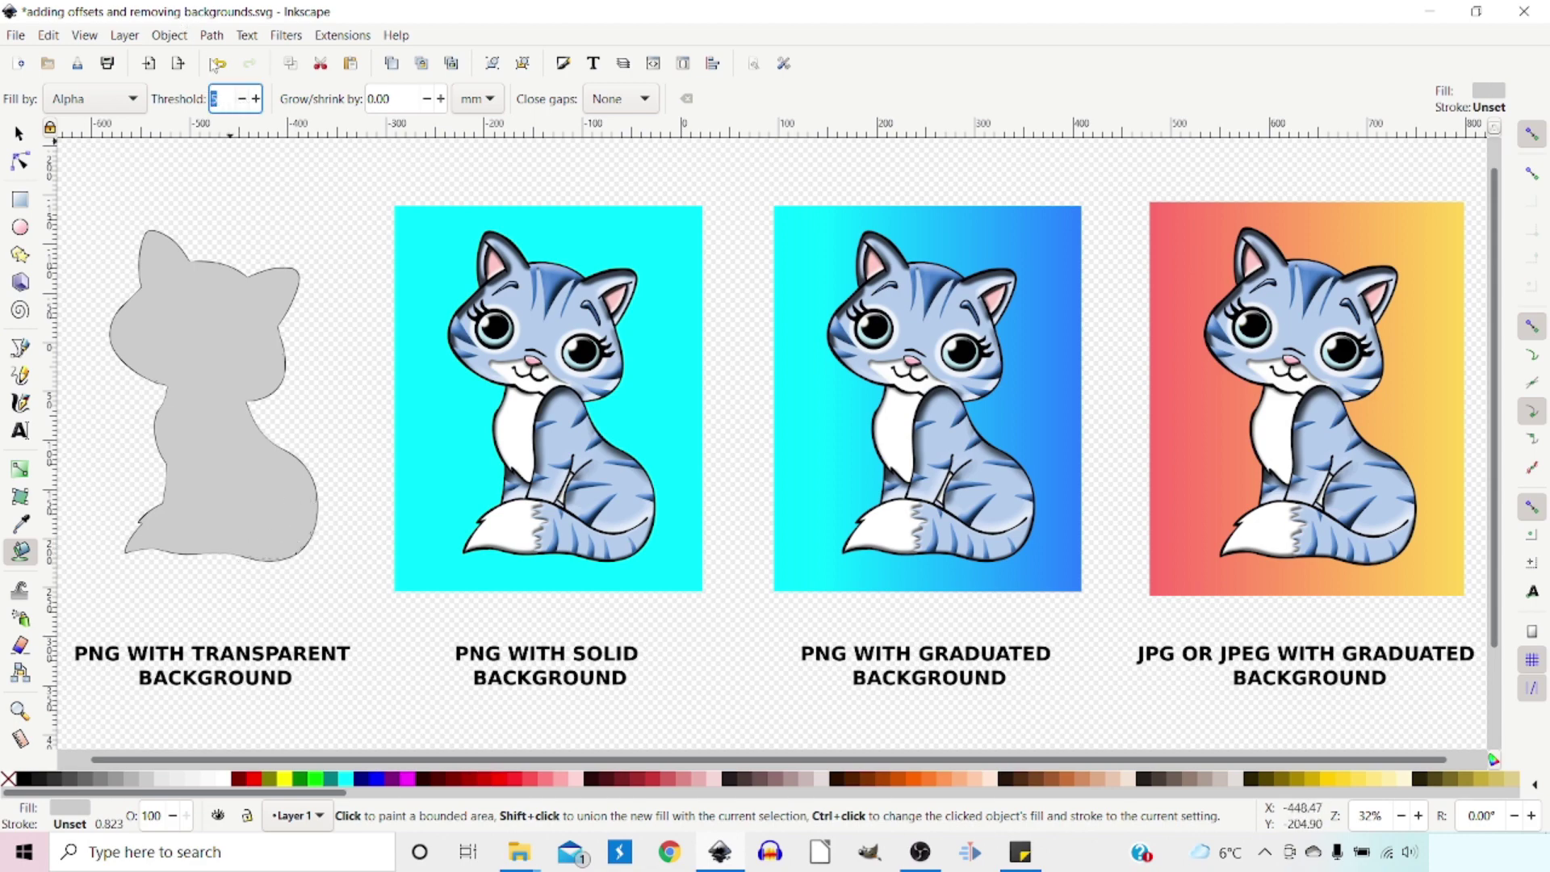
{"action": "type", "text": "20"}
{"action": "key", "text": "Return"}
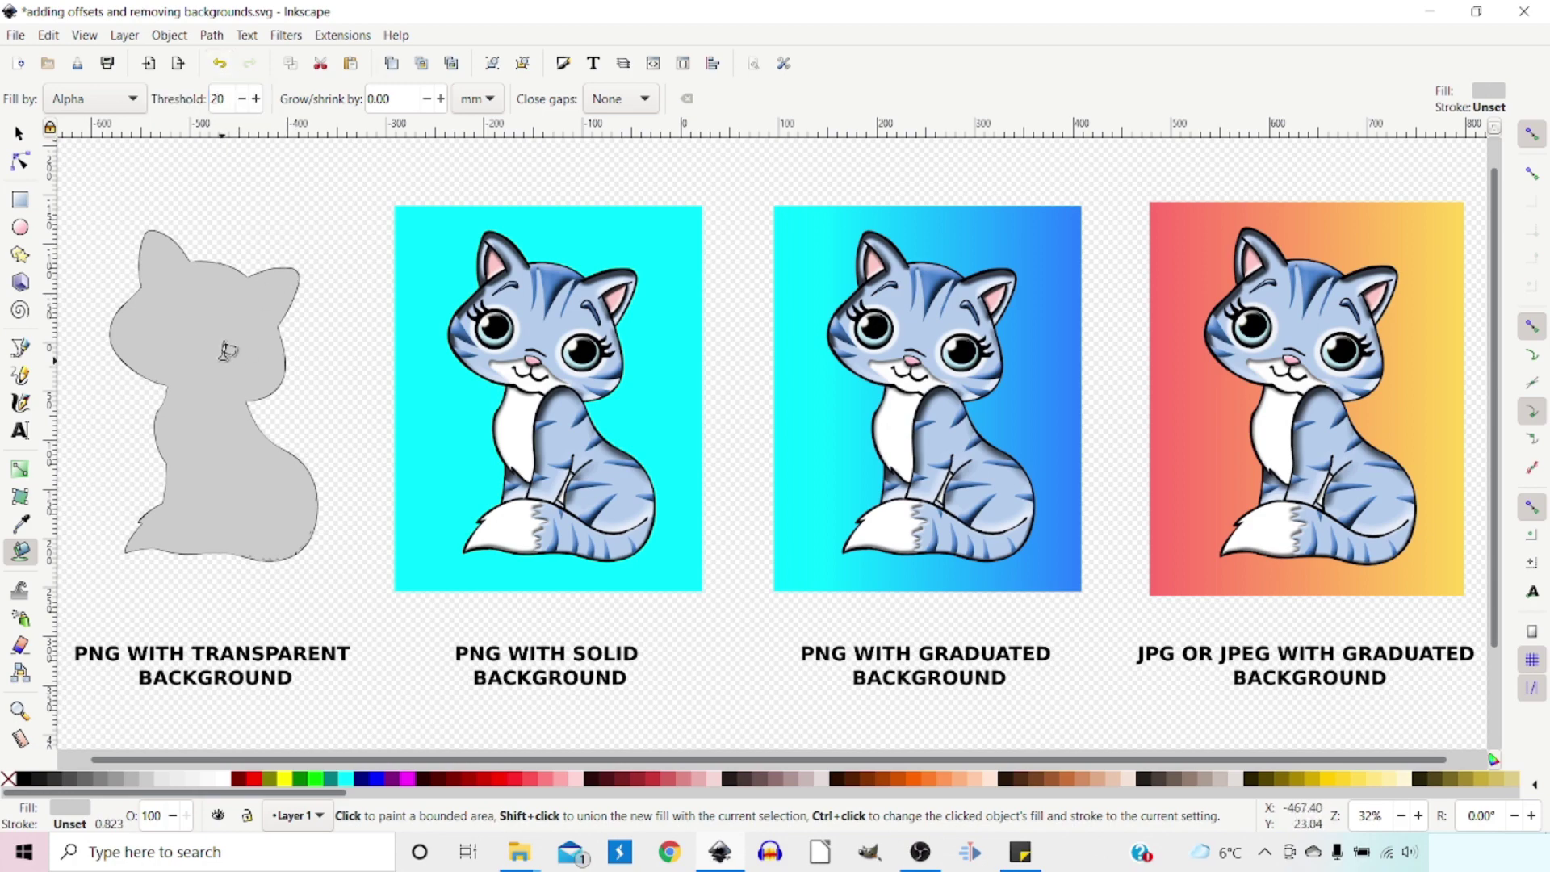
{"action": "key", "text": "ctrl+z"}
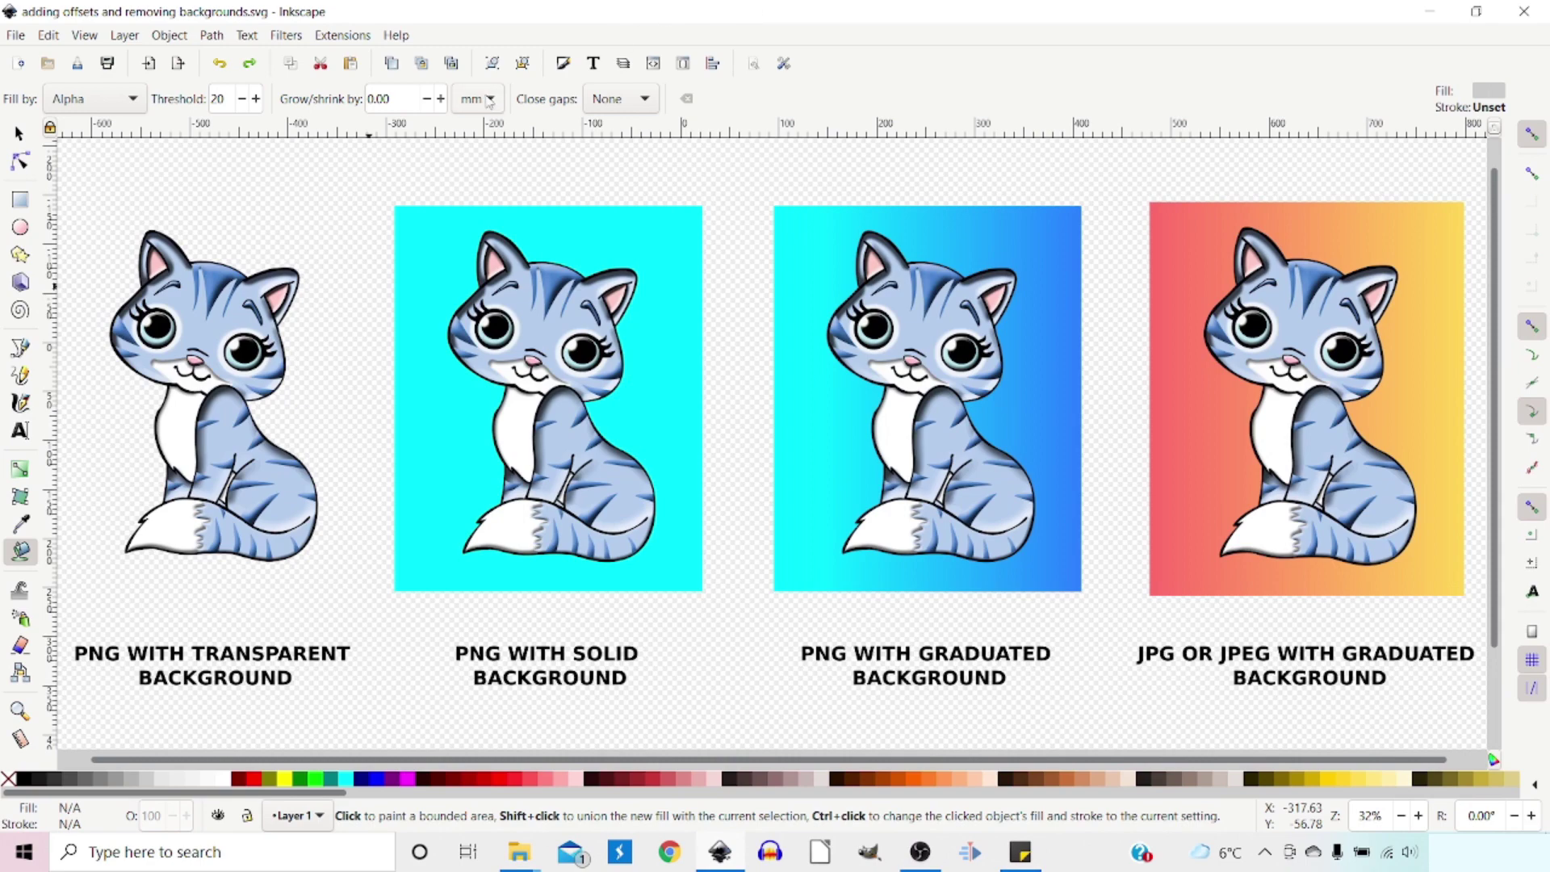
{"action": "left_click", "coordinate": [225, 319]}
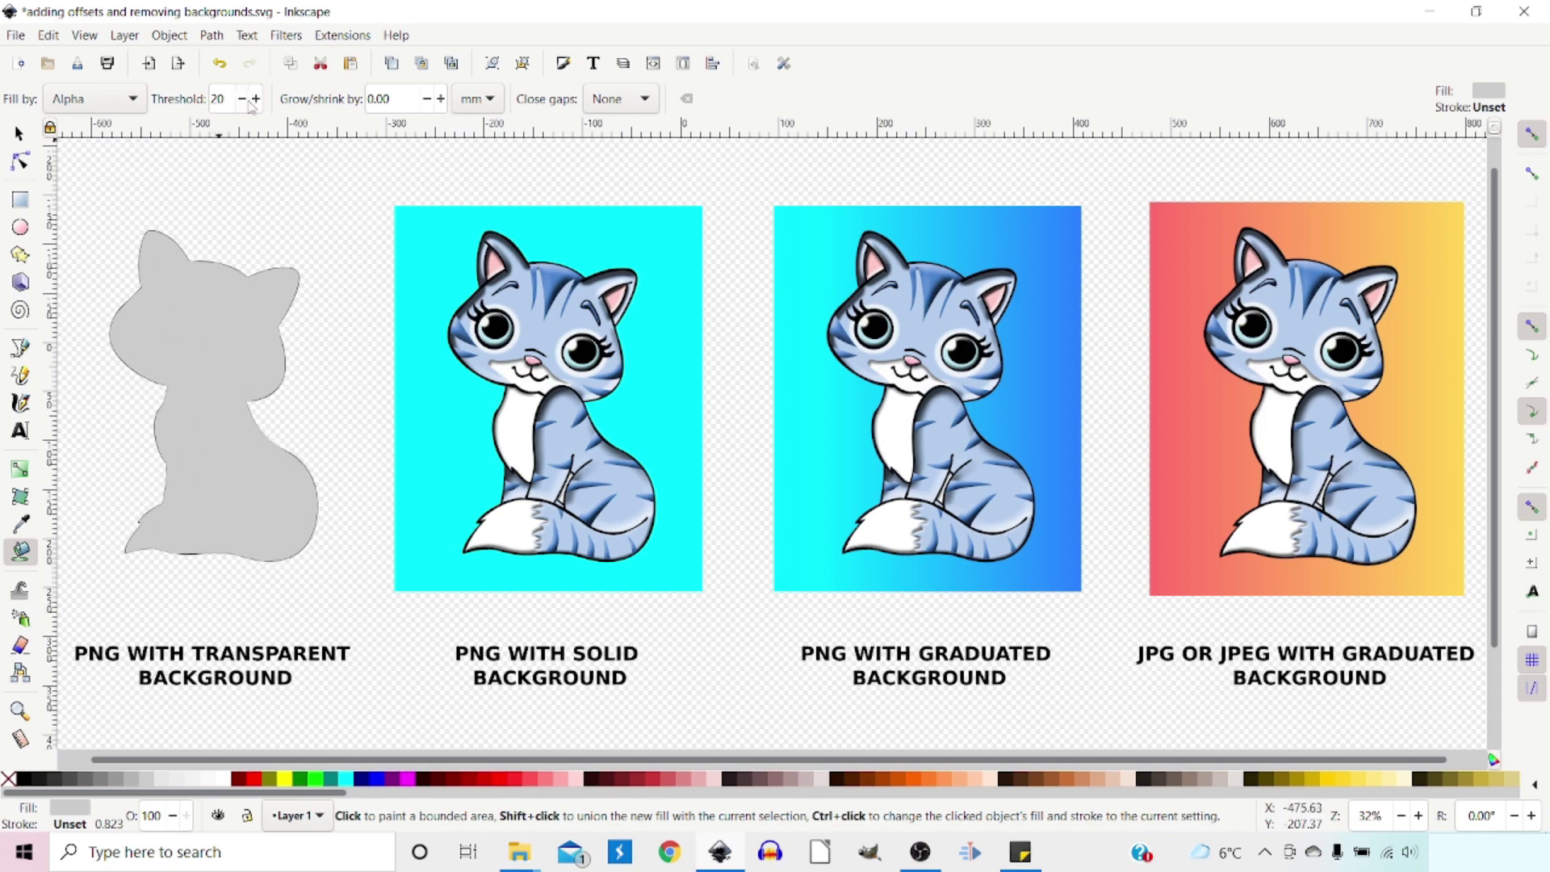
Undo the fill and refill the transparent-background cat with a grow amount of 30 mm to create an offset shape.
{"action": "key", "text": "ctrl+z"}
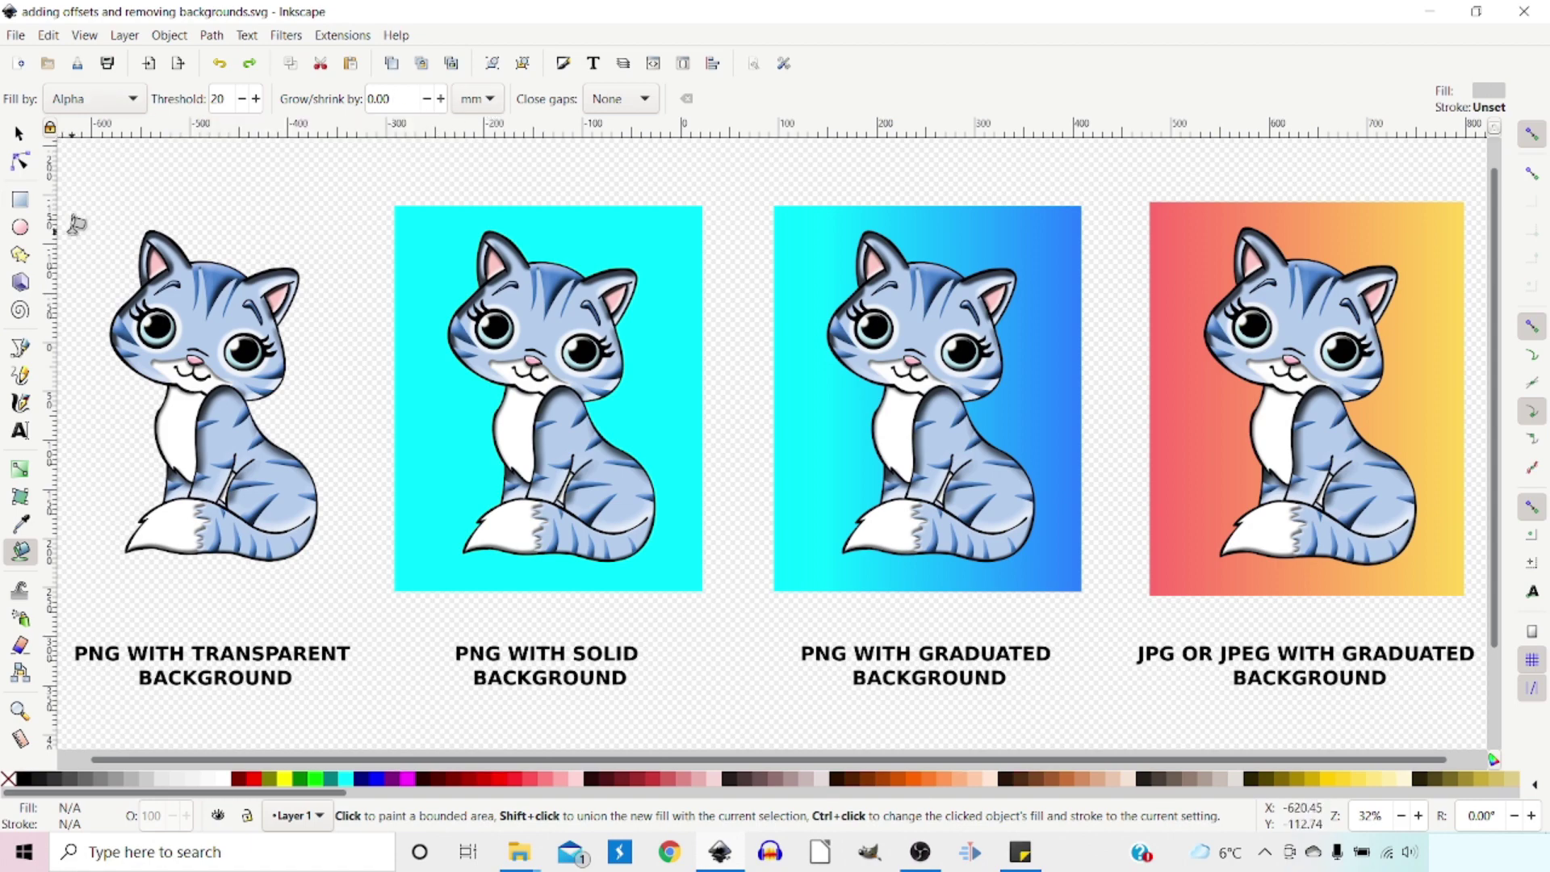
{"action": "left_click", "coordinate": [379, 98]}
{"action": "type", "text": "30"}
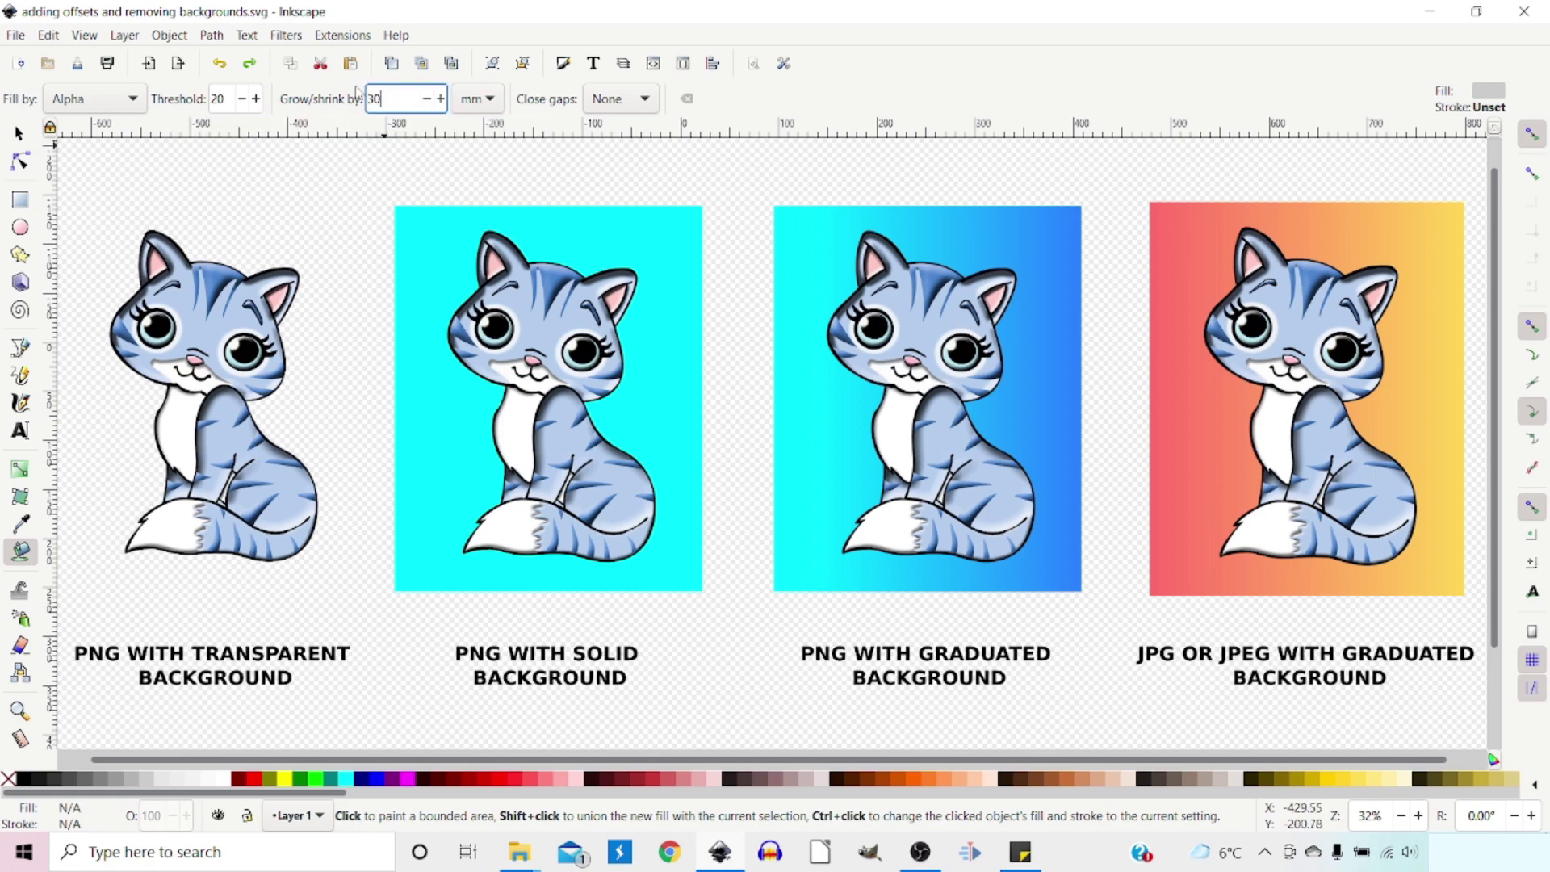
{"action": "key", "text": "Return"}
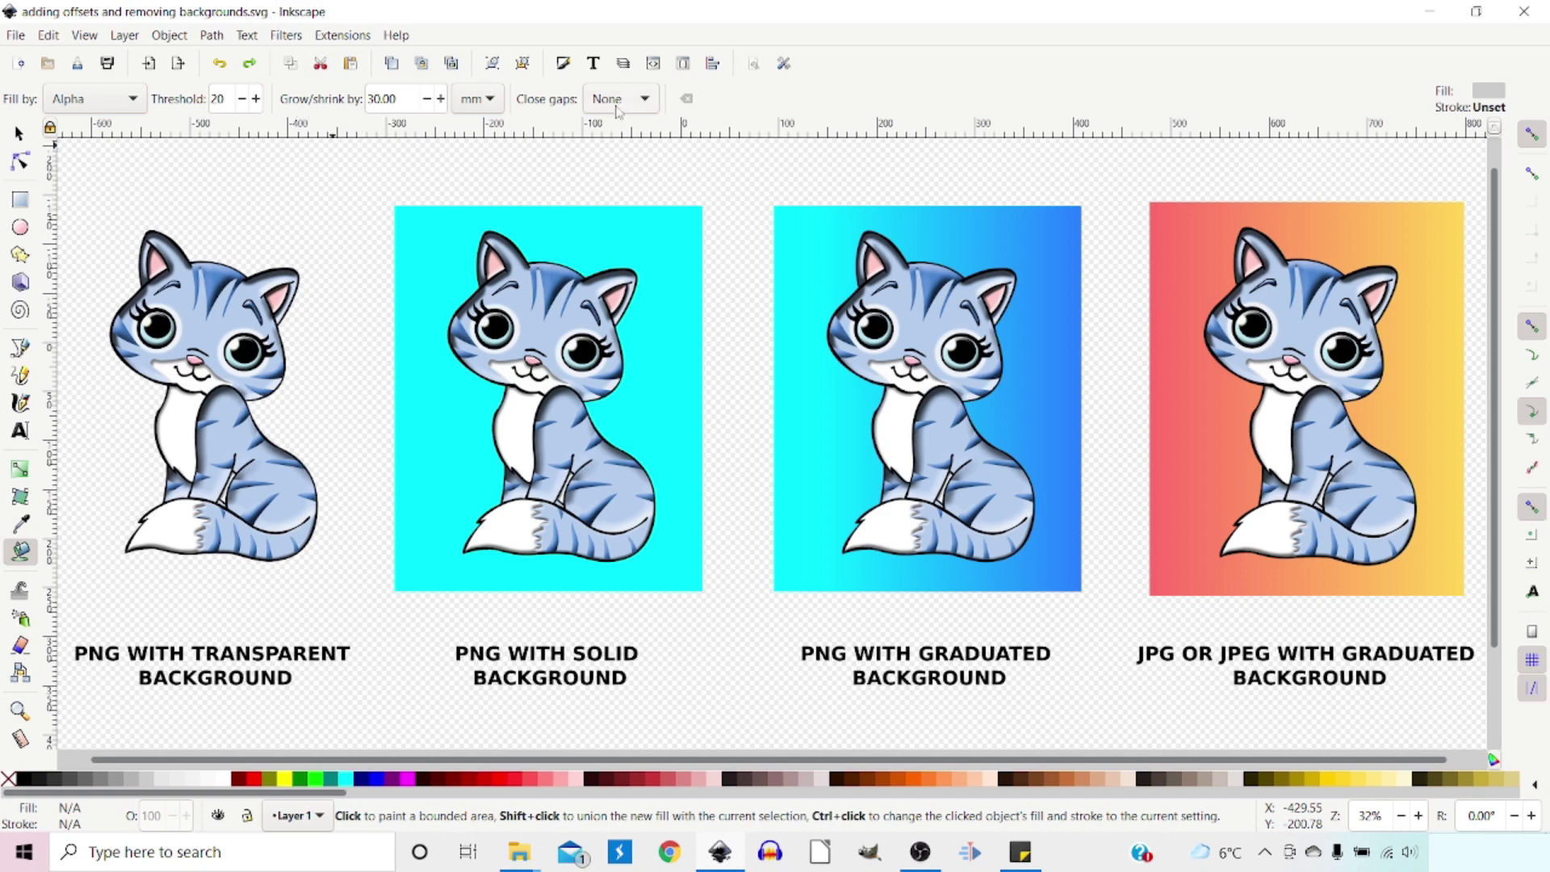
{"action": "left_click", "coordinate": [211, 298]}
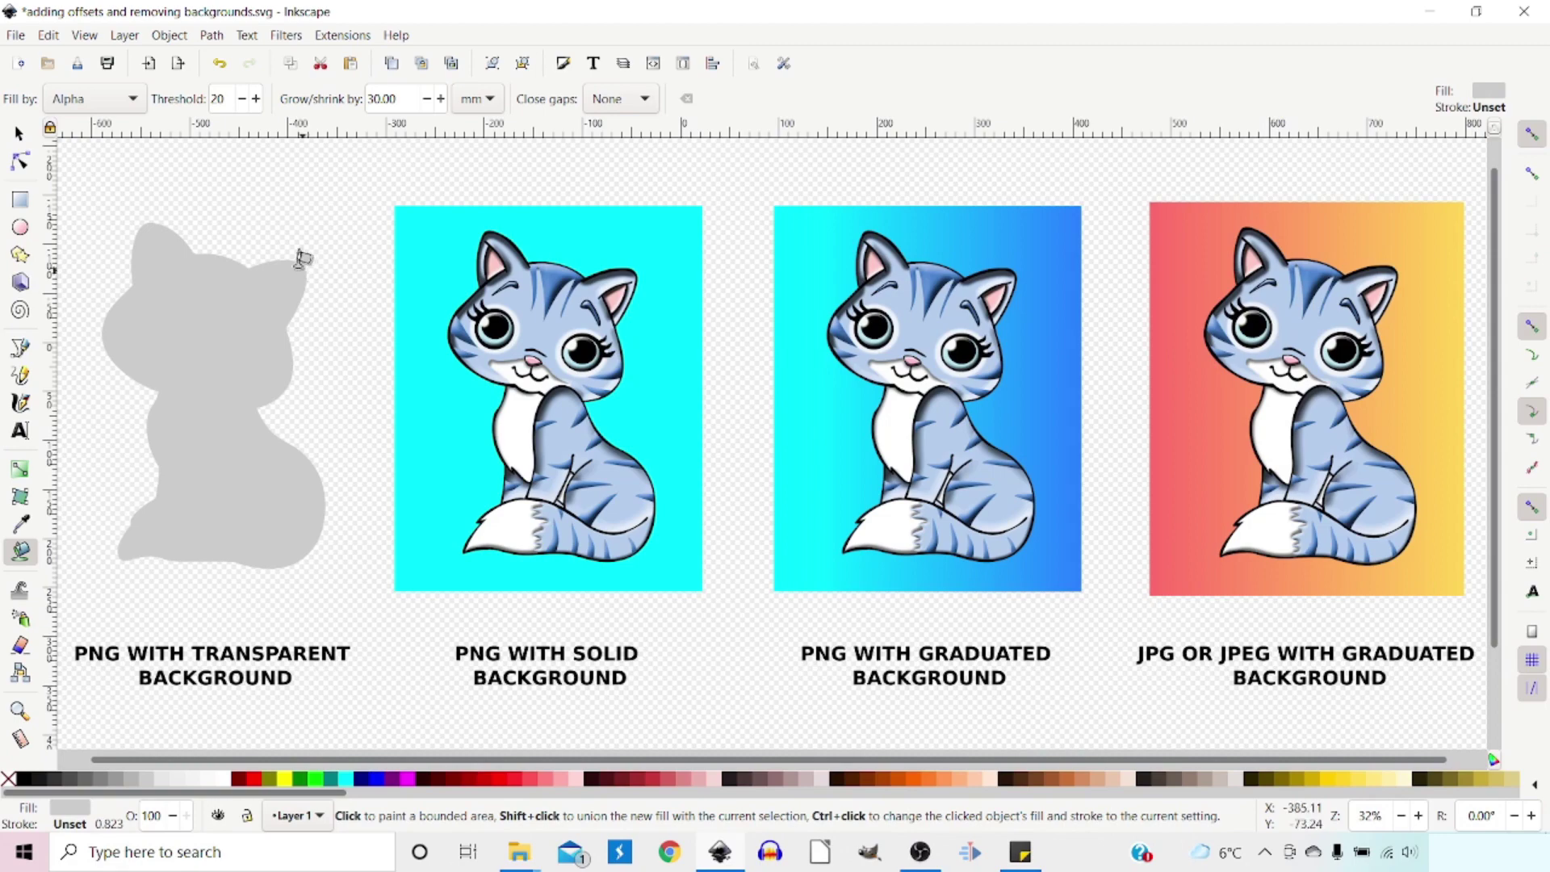
Send the grey offset shape behind the cat image and colour it blue.
{"action": "left_click", "coordinate": [21, 133]}
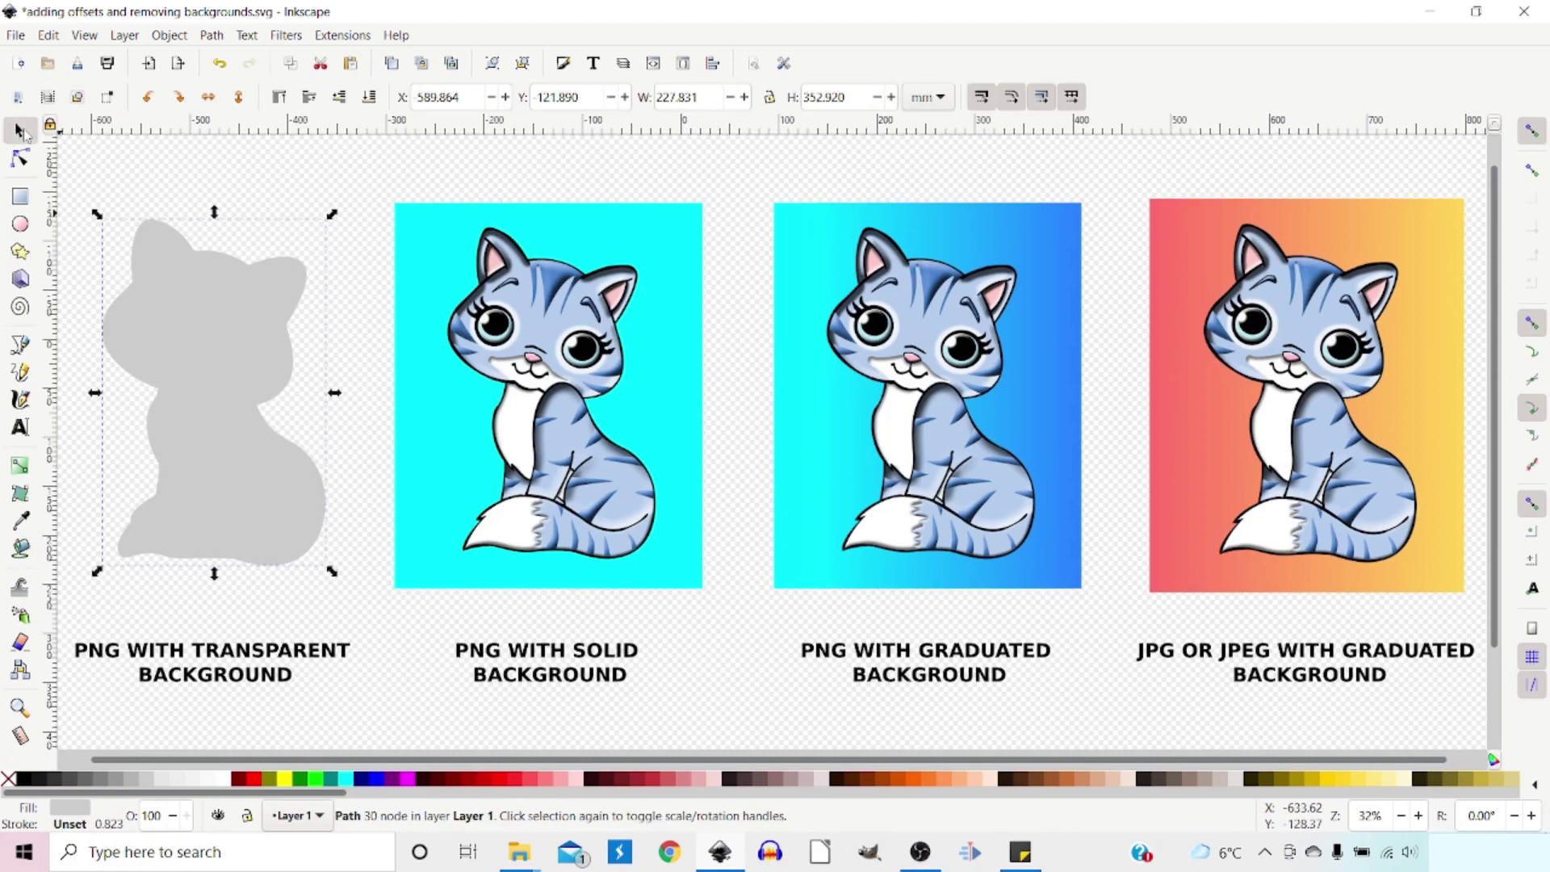
{"action": "left_click", "coordinate": [370, 98]}
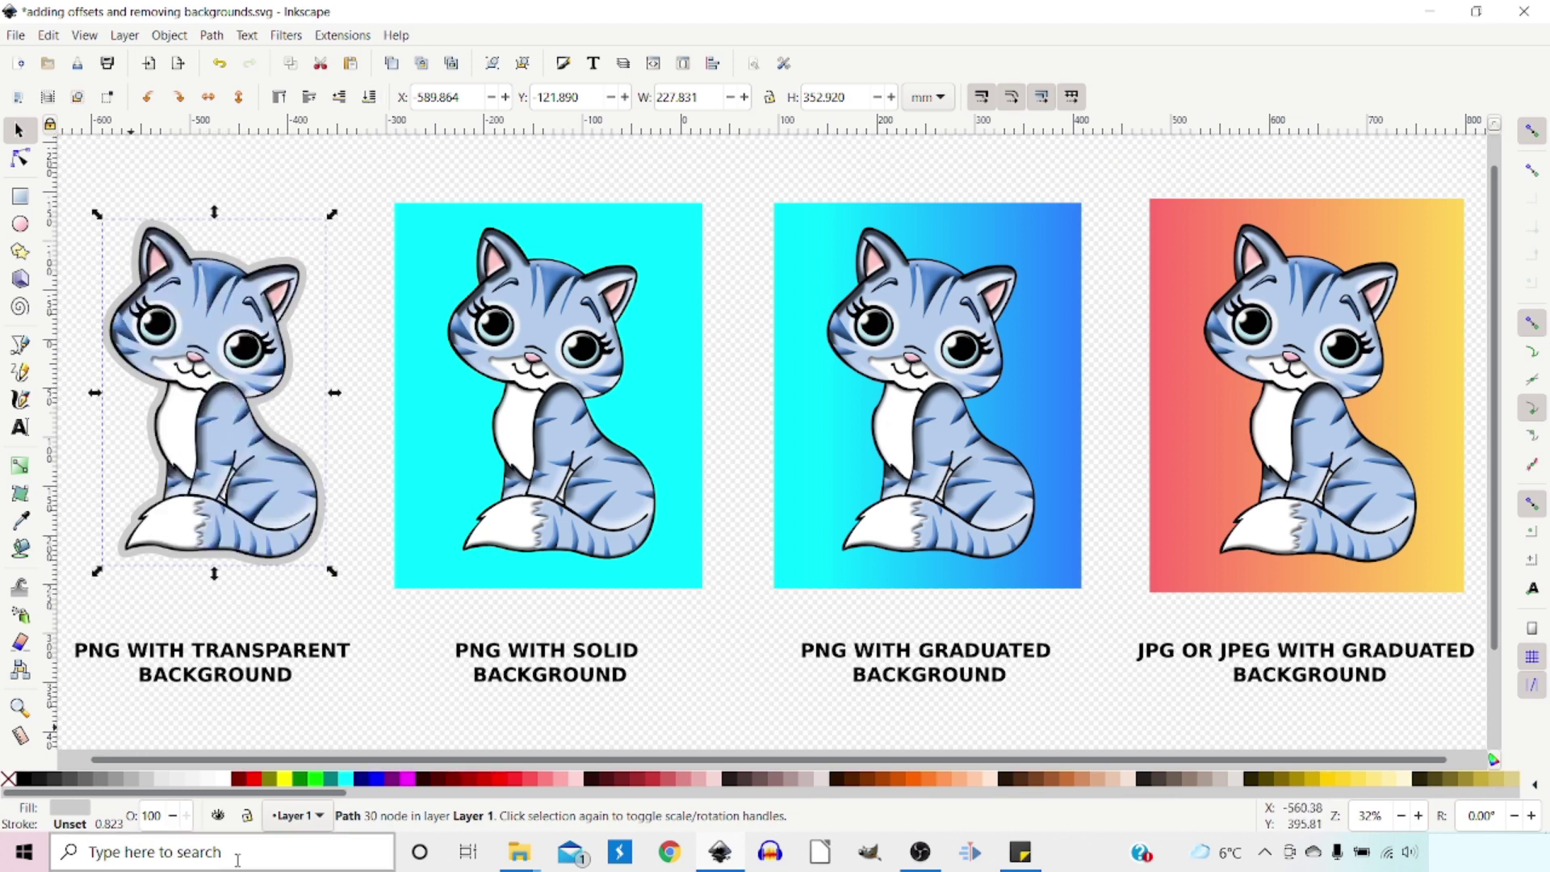
{"action": "left_click", "coordinate": [375, 782]}
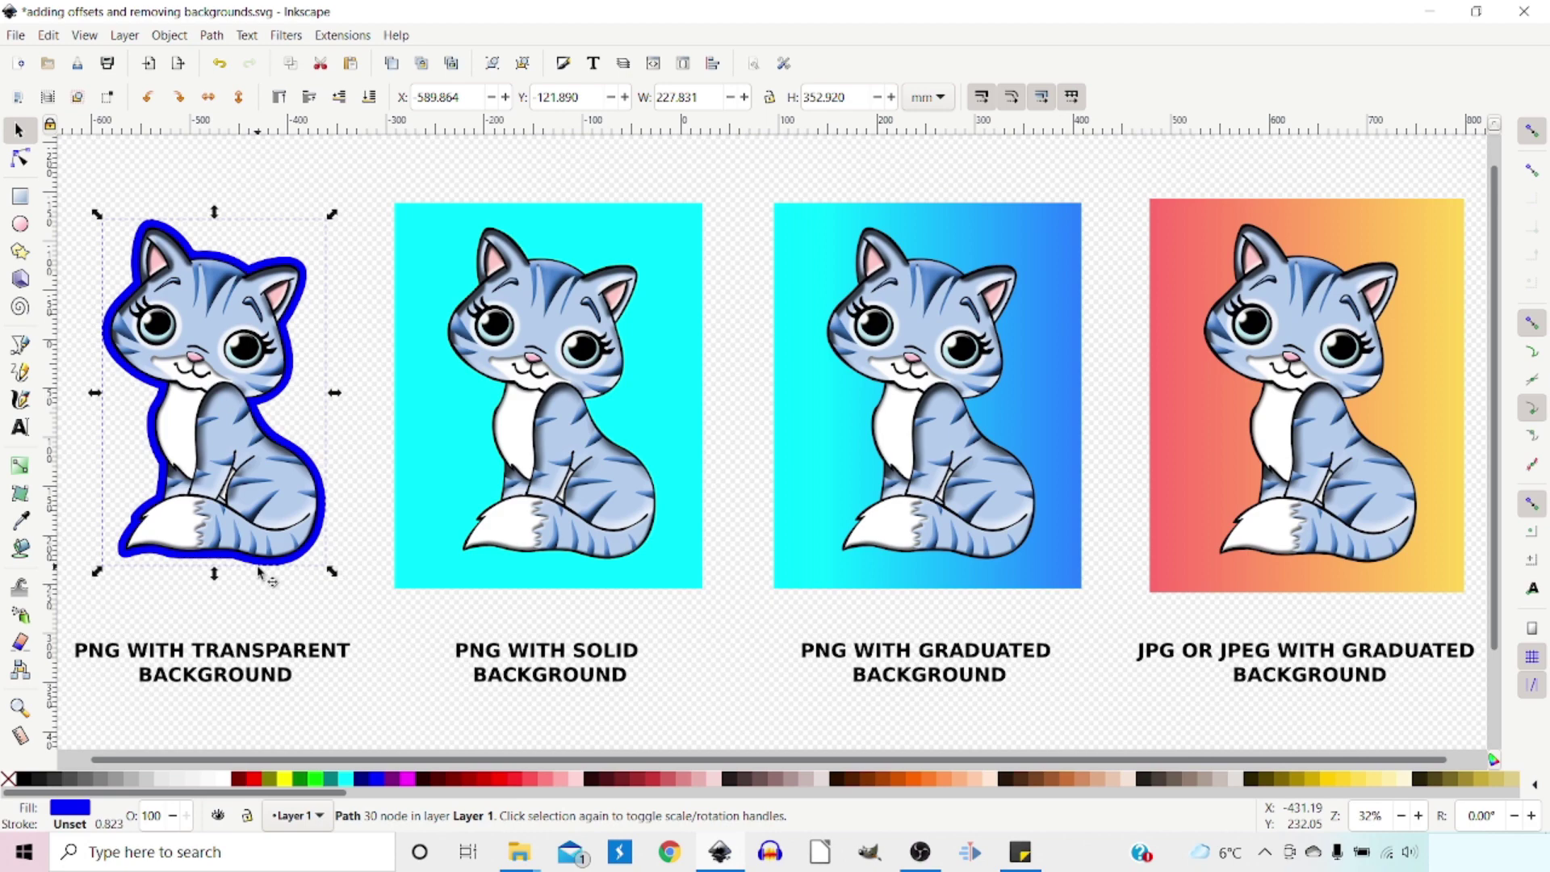
Set the Paint Bucket to fill by Visible Colors with a threshold of 30 for the solid-background image.
{"action": "left_click", "coordinate": [428, 456]}
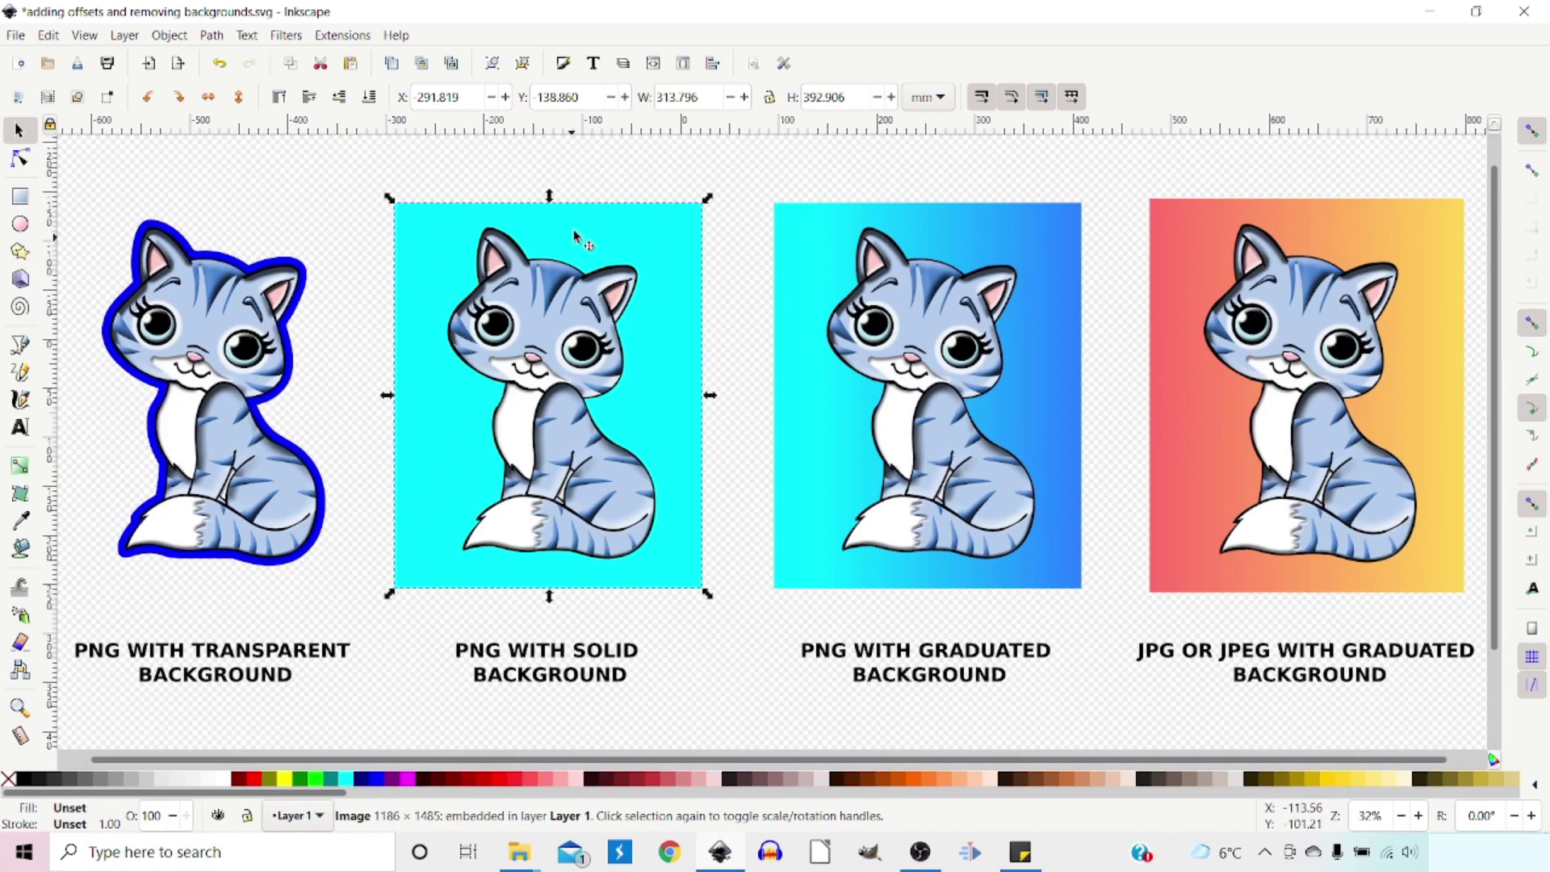
{"action": "left_click", "coordinate": [21, 549]}
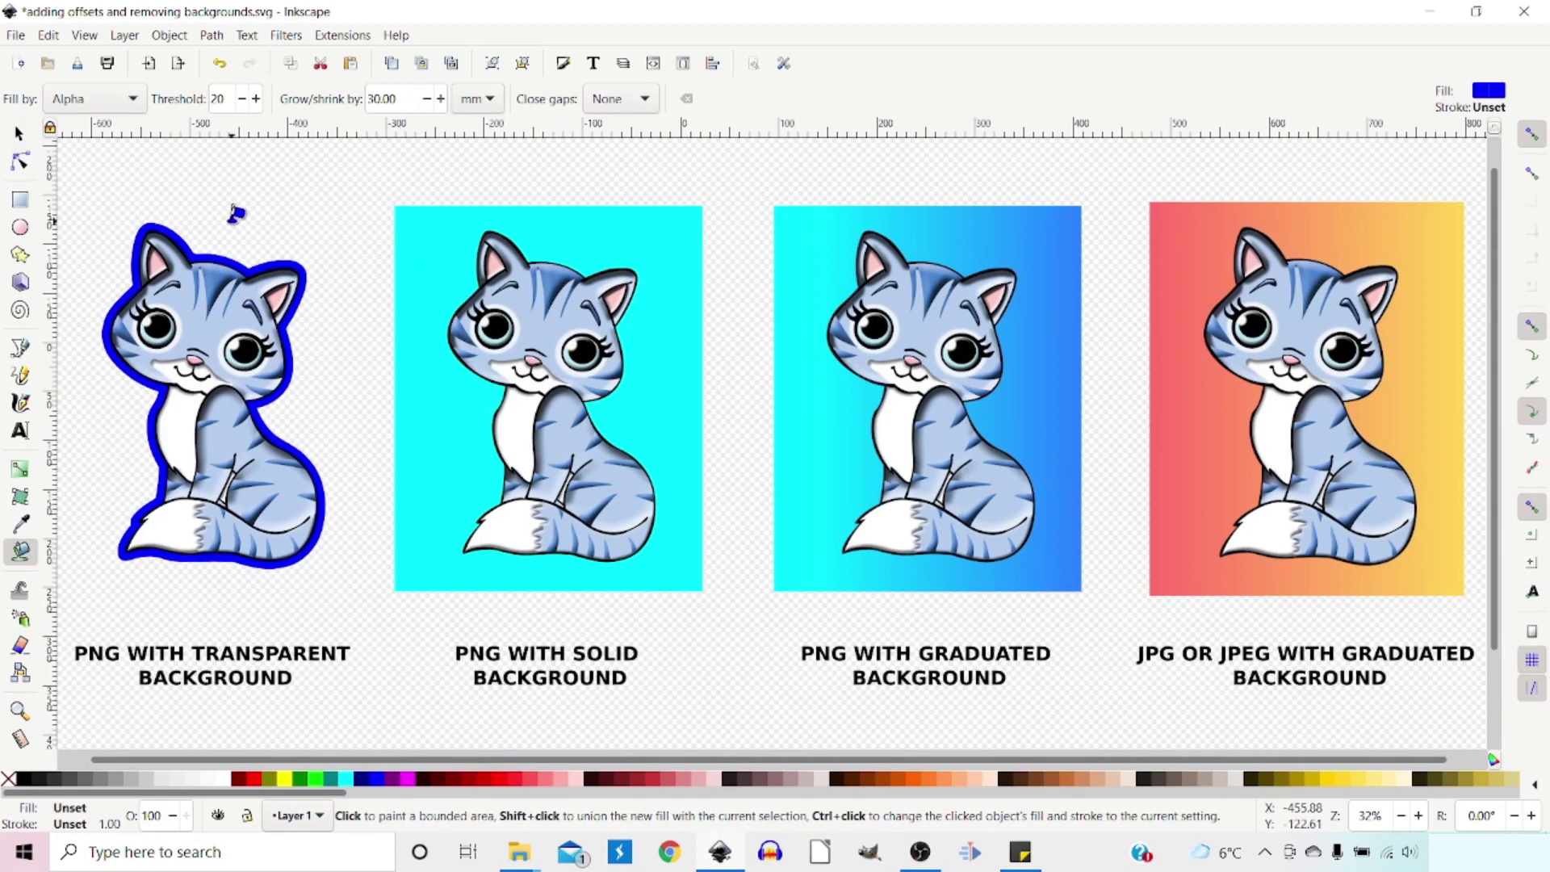
{"action": "left_click", "coordinate": [137, 98]}
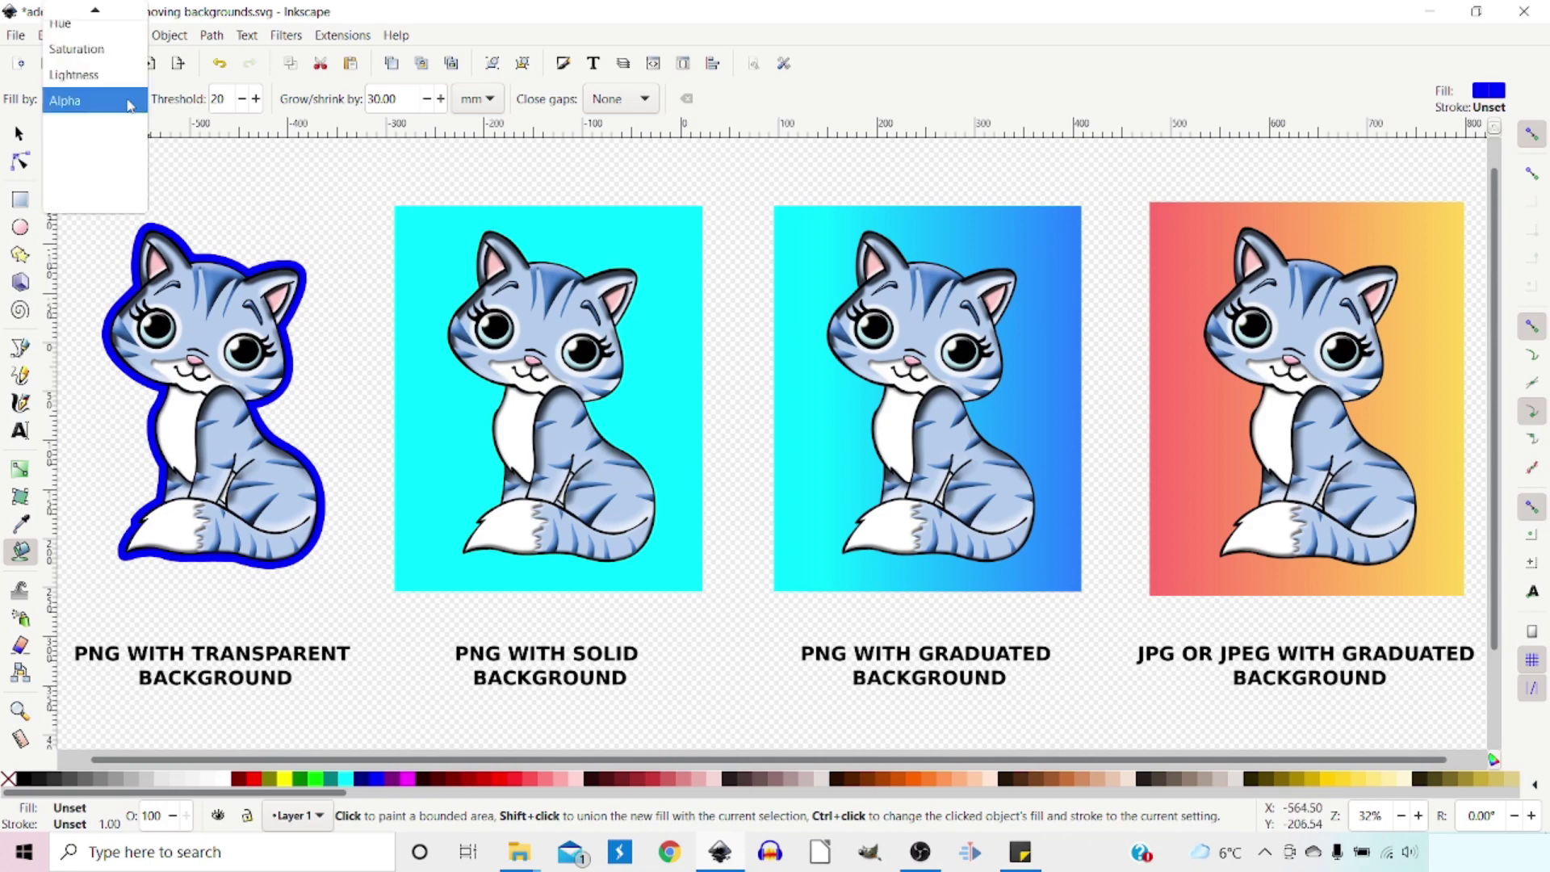
{"action": "left_click", "coordinate": [94, 14]}
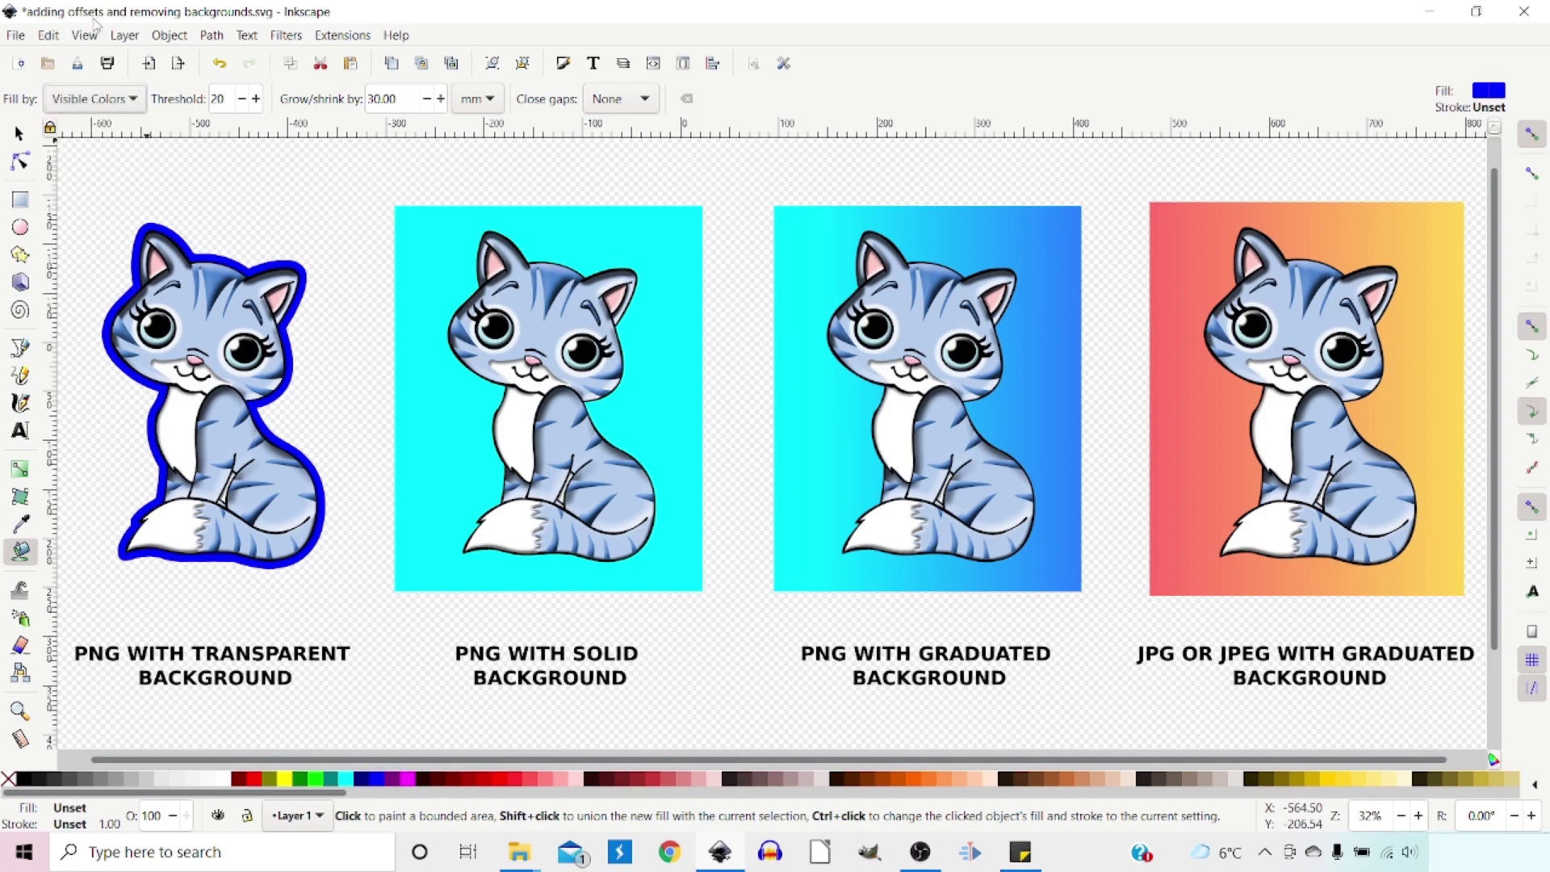
{"action": "left_click", "coordinate": [243, 99]}
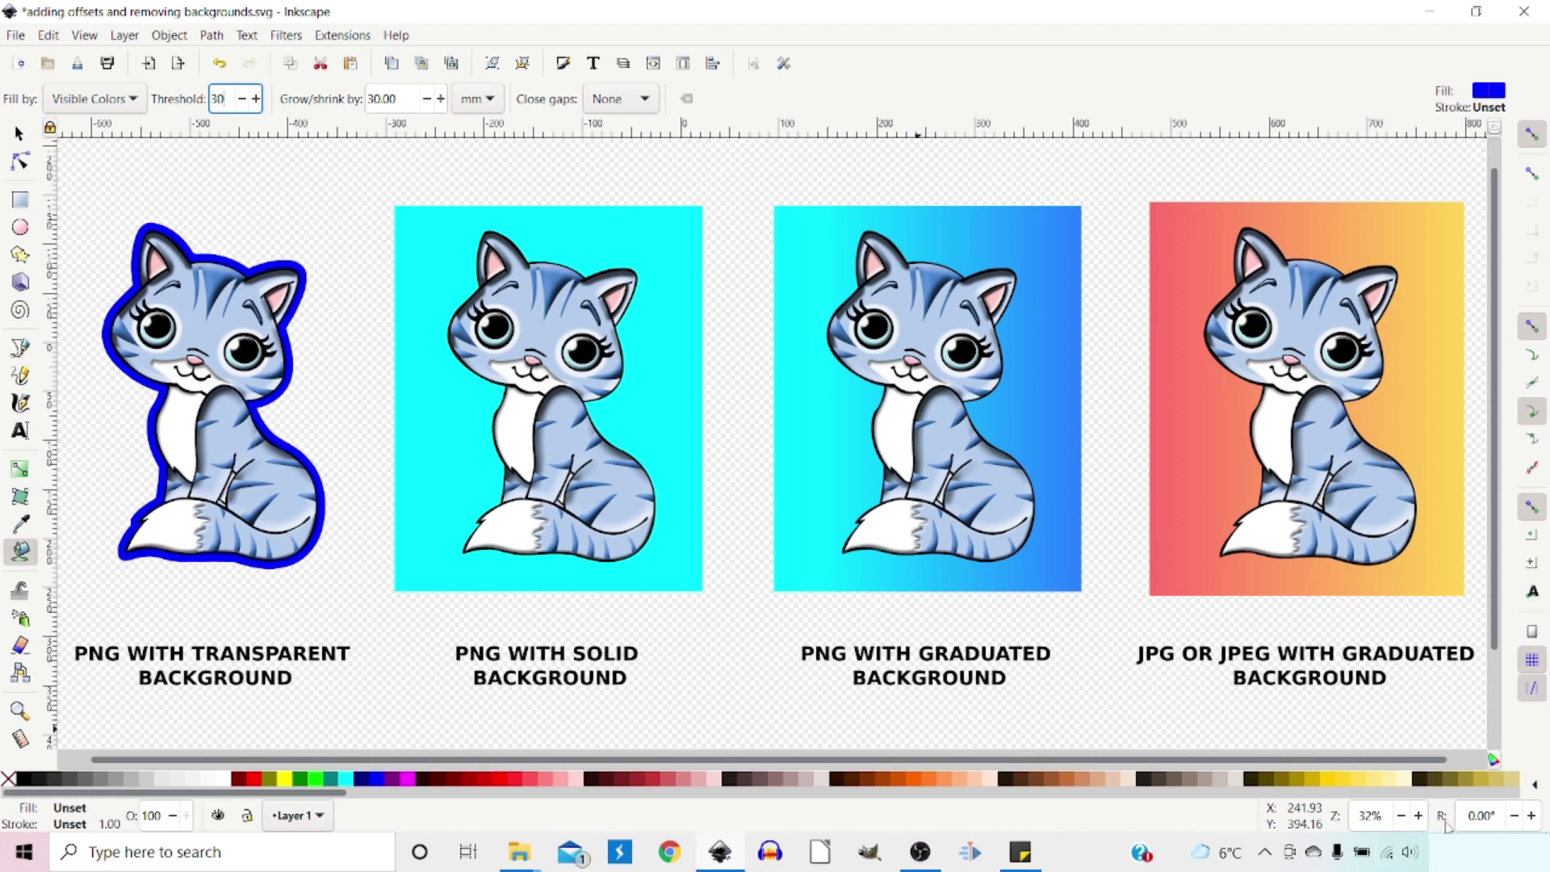
Rotate the canvas view to 90° and frame the whole solid-background cat image at 60% zoom.
{"action": "triple_click", "coordinate": [1504, 815]}
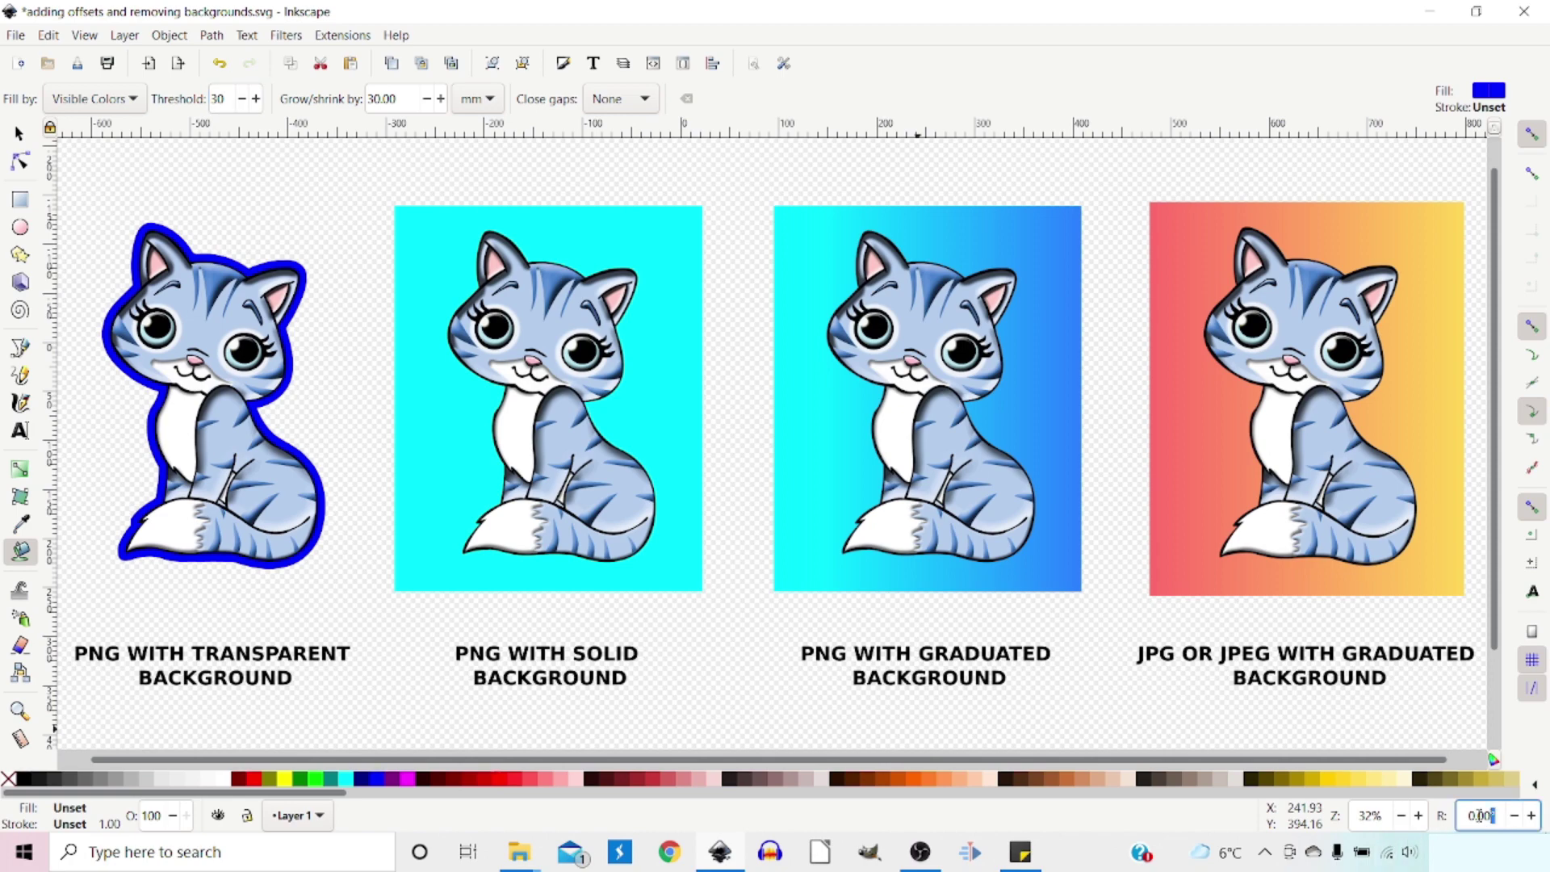
{"action": "type", "text": "90"}
{"action": "key", "text": "Return"}
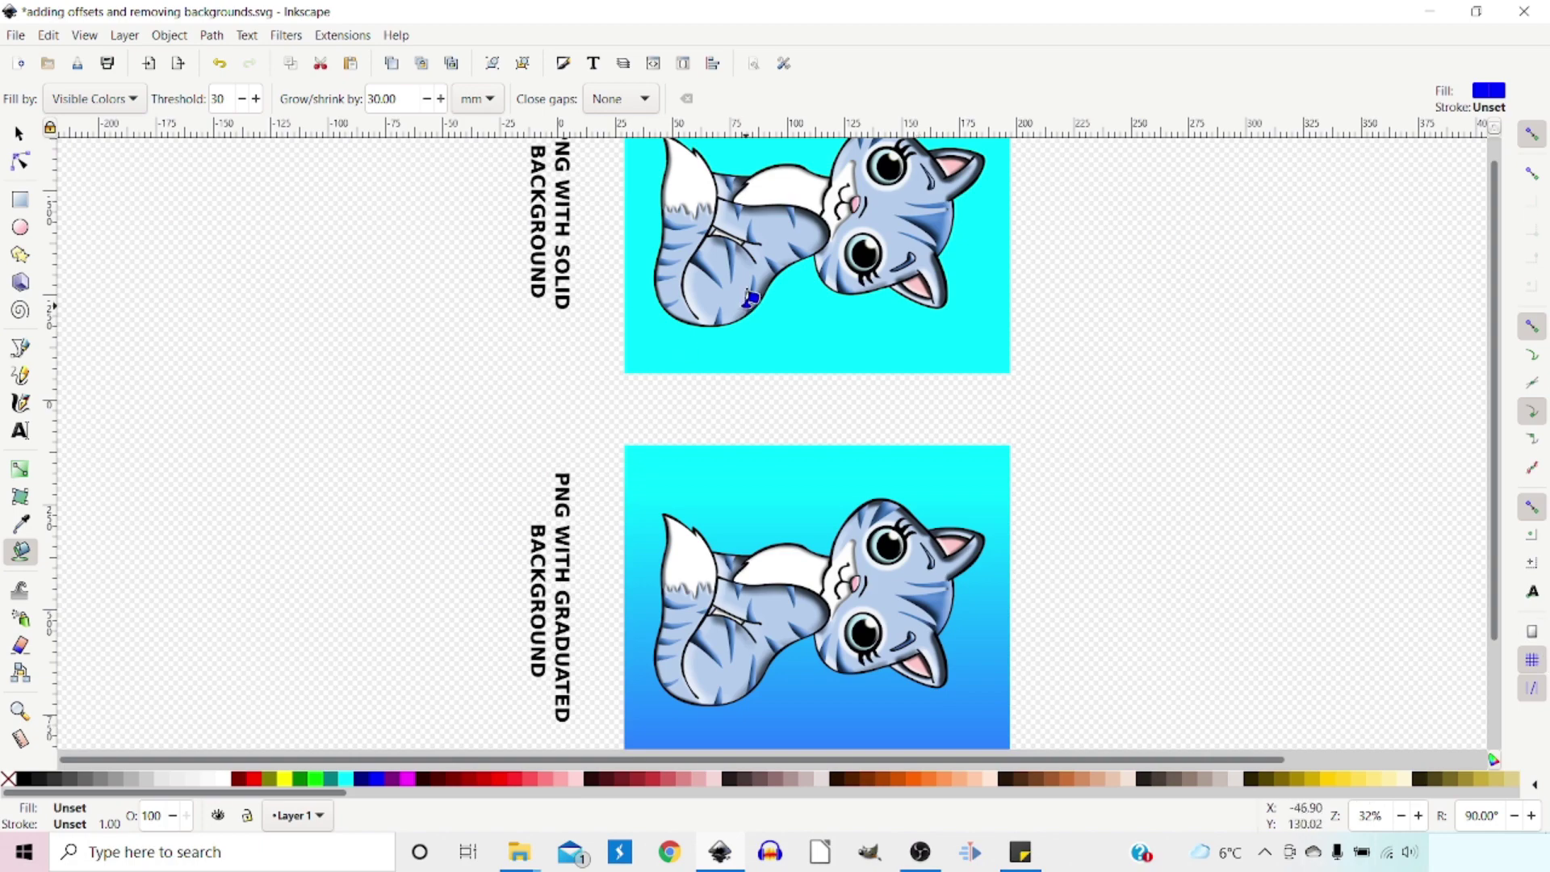
{"action": "scroll", "coordinate": [1050, 360], "scroll_direction": "up", "scroll_amount": 5}
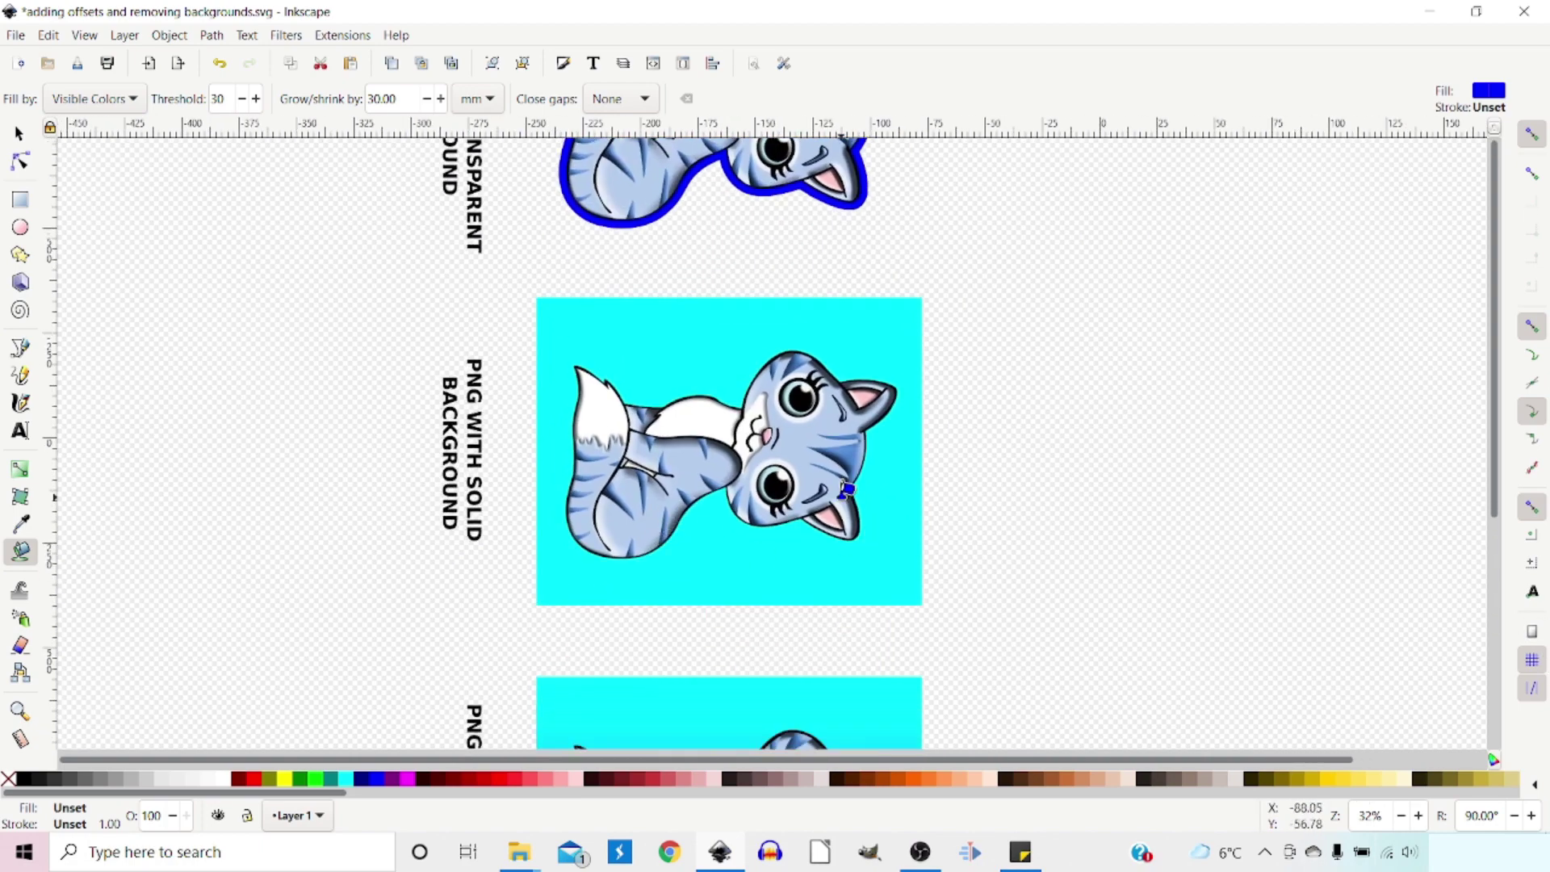
{"action": "scroll", "coordinate": [846, 489], "scroll_direction": "up", "scroll_amount": 2, "text": "ctrl"}
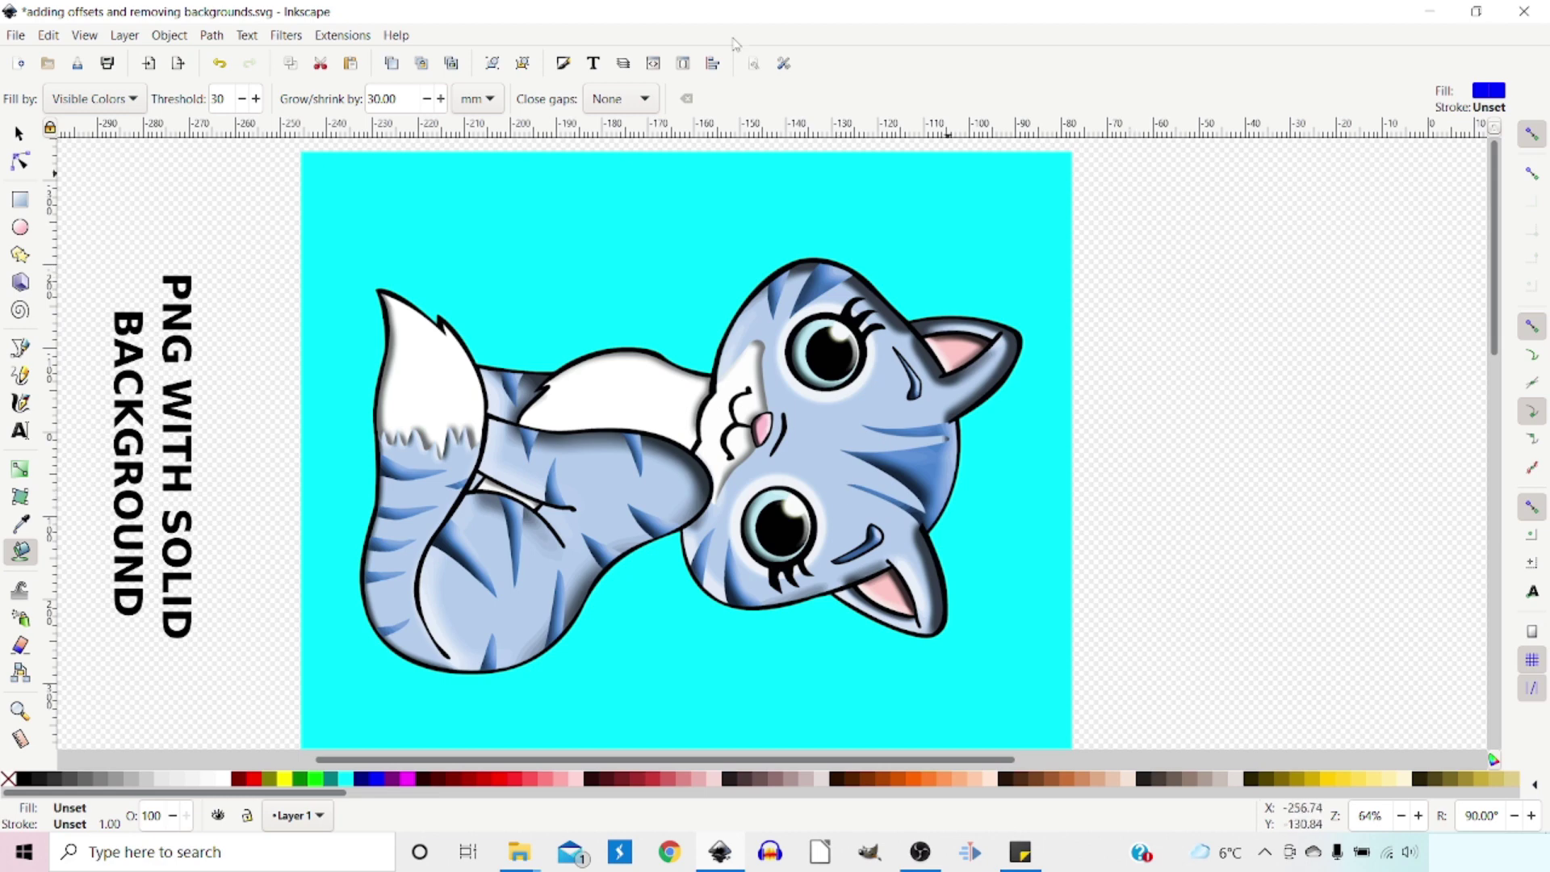
{"action": "left_click_drag", "start_coordinate": [603, 455], "coordinate": [608, 443]}
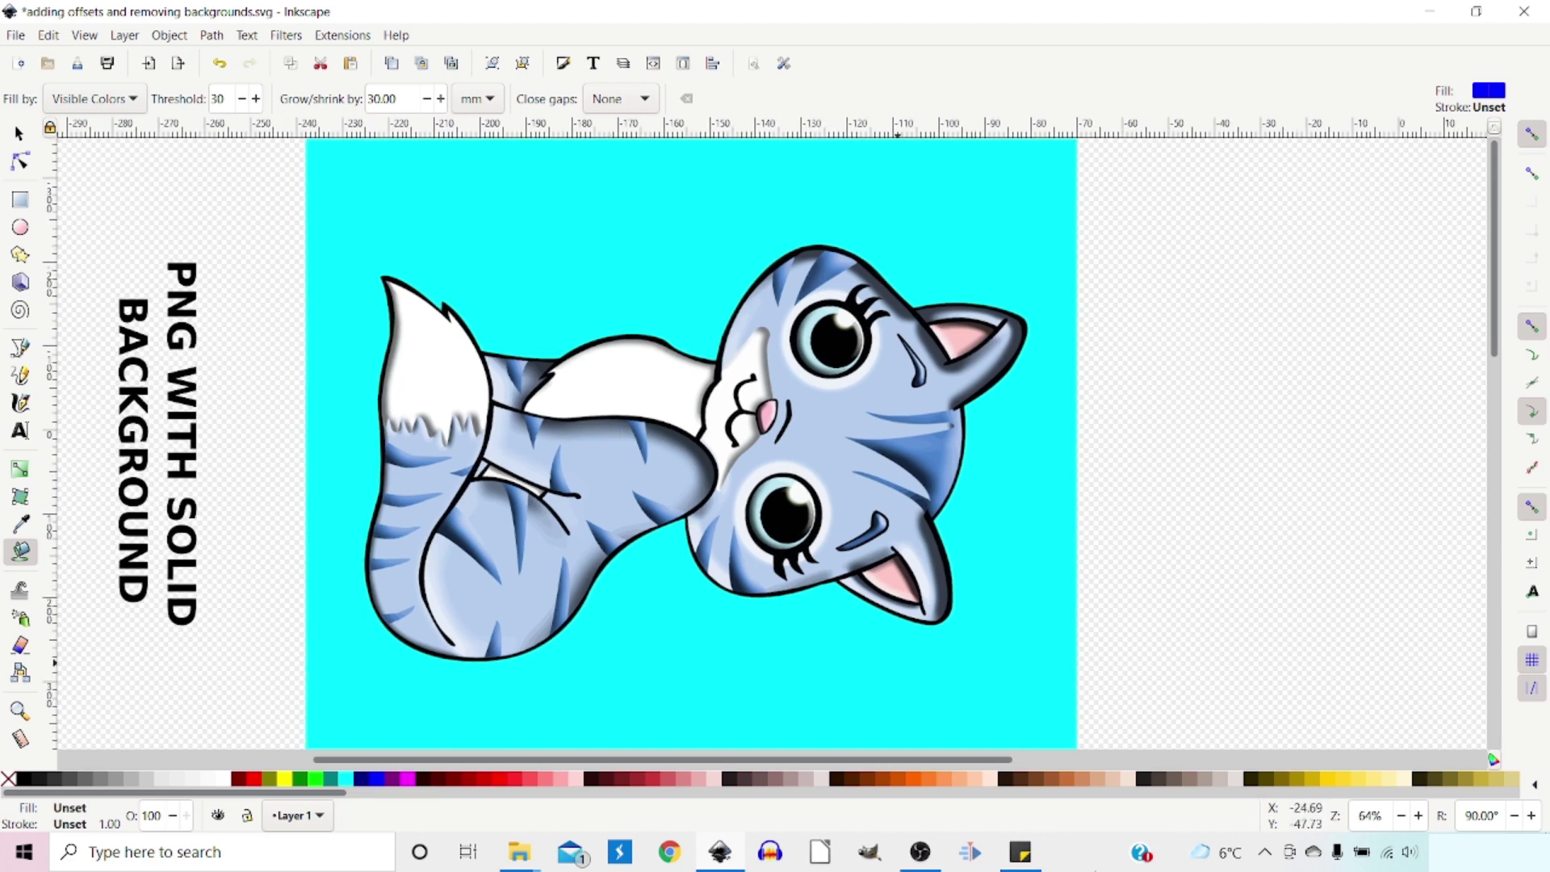
{"action": "left_click", "coordinate": [1401, 816]}
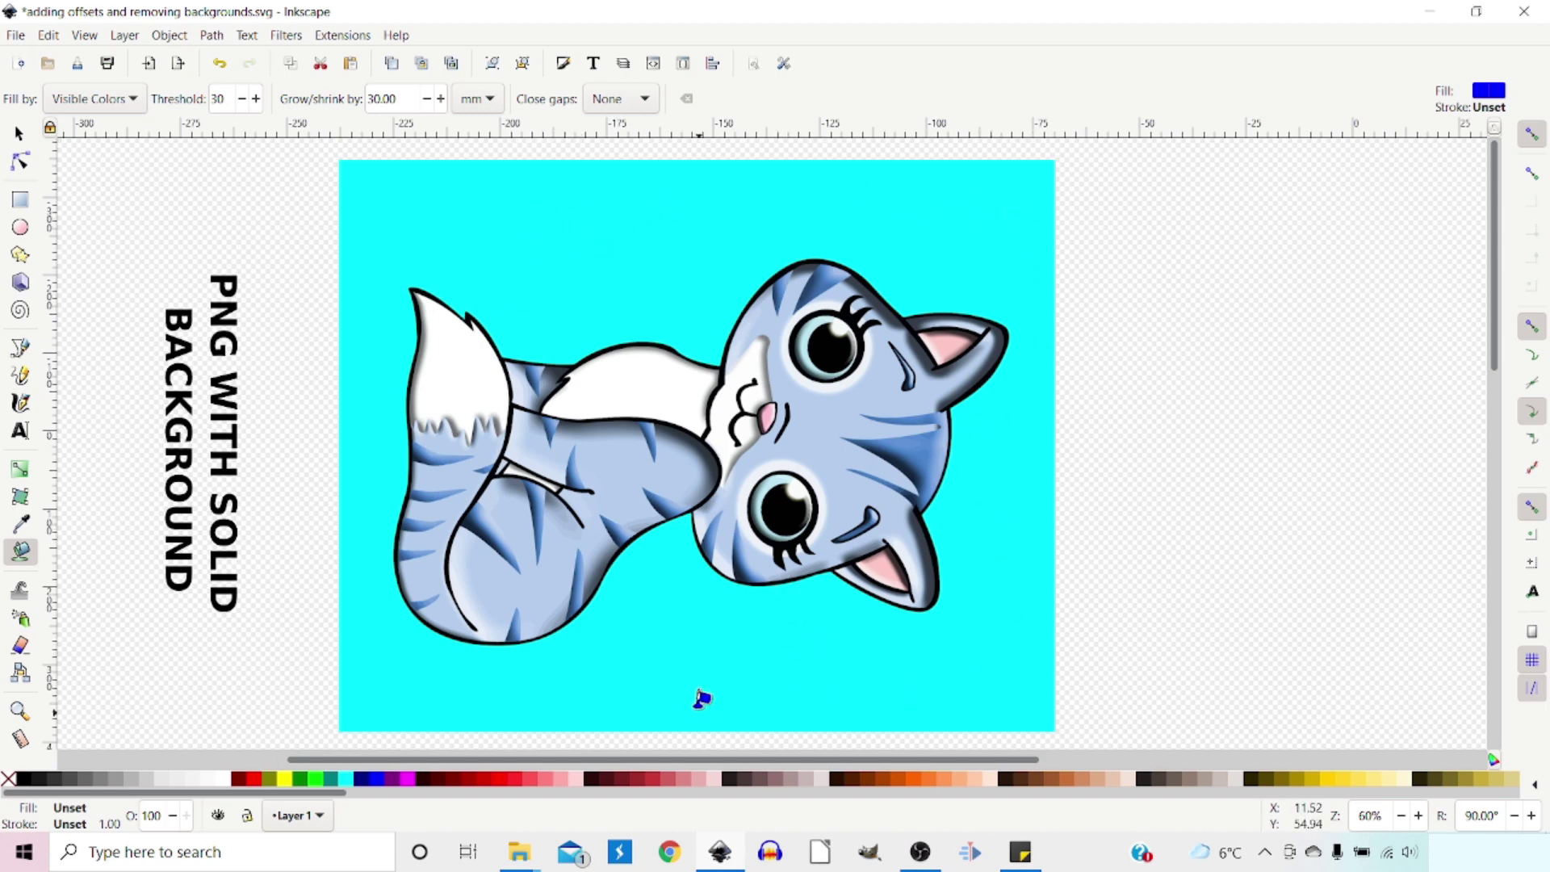
Set the grow/shrink amount to 0 and bucket-fill the solid cyan background around the cat with blue.
{"action": "triple_click", "coordinate": [398, 98]}
{"action": "key", "text": "BackSpace"}
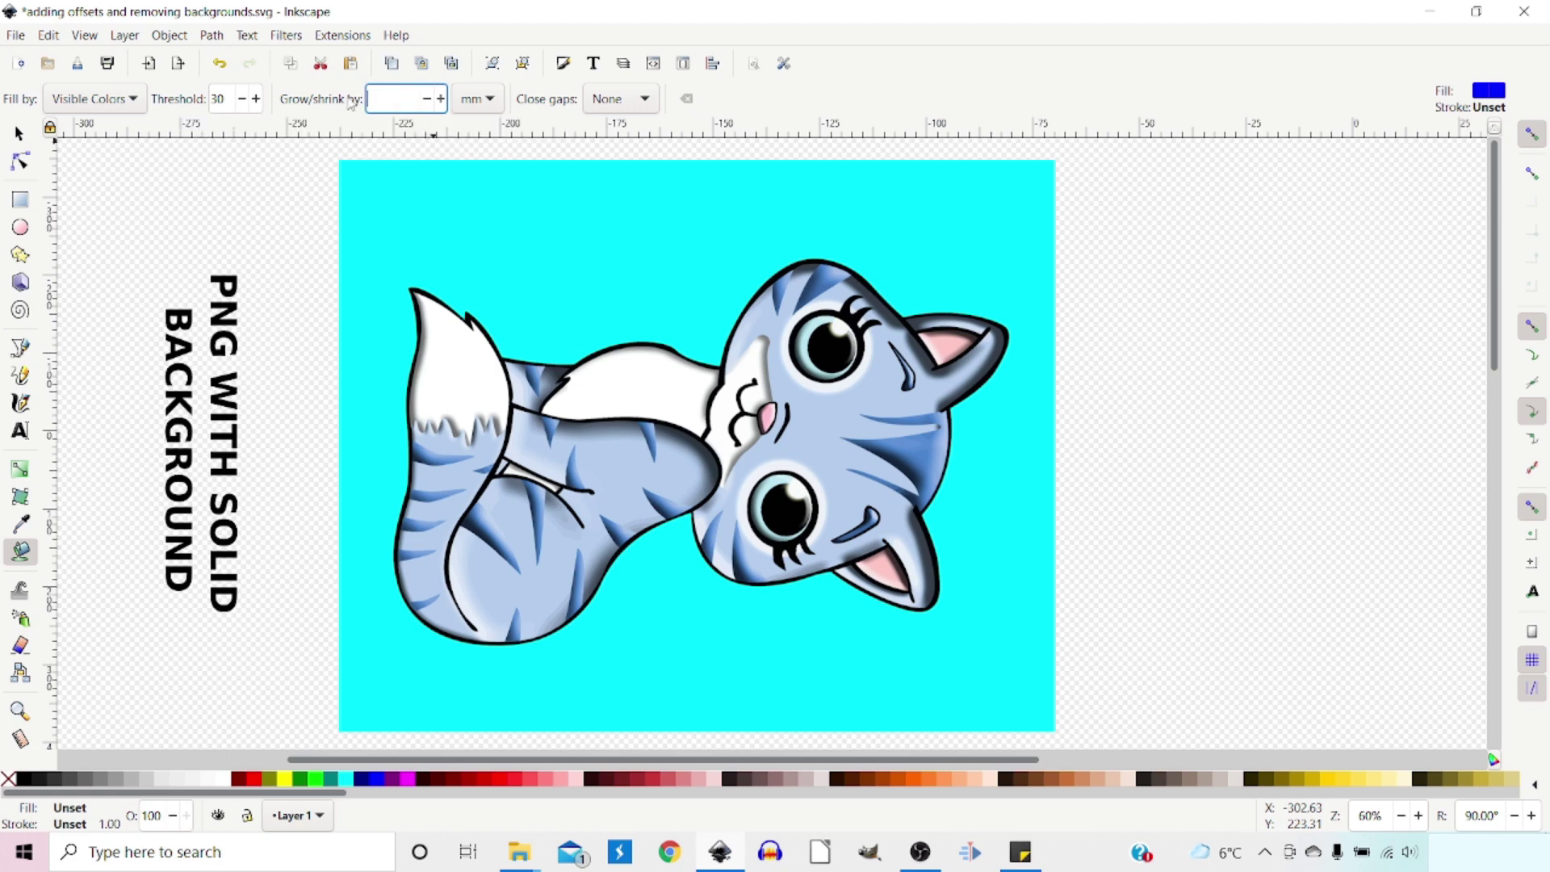
{"action": "type", "text": "0"}
{"action": "key", "text": "Return"}
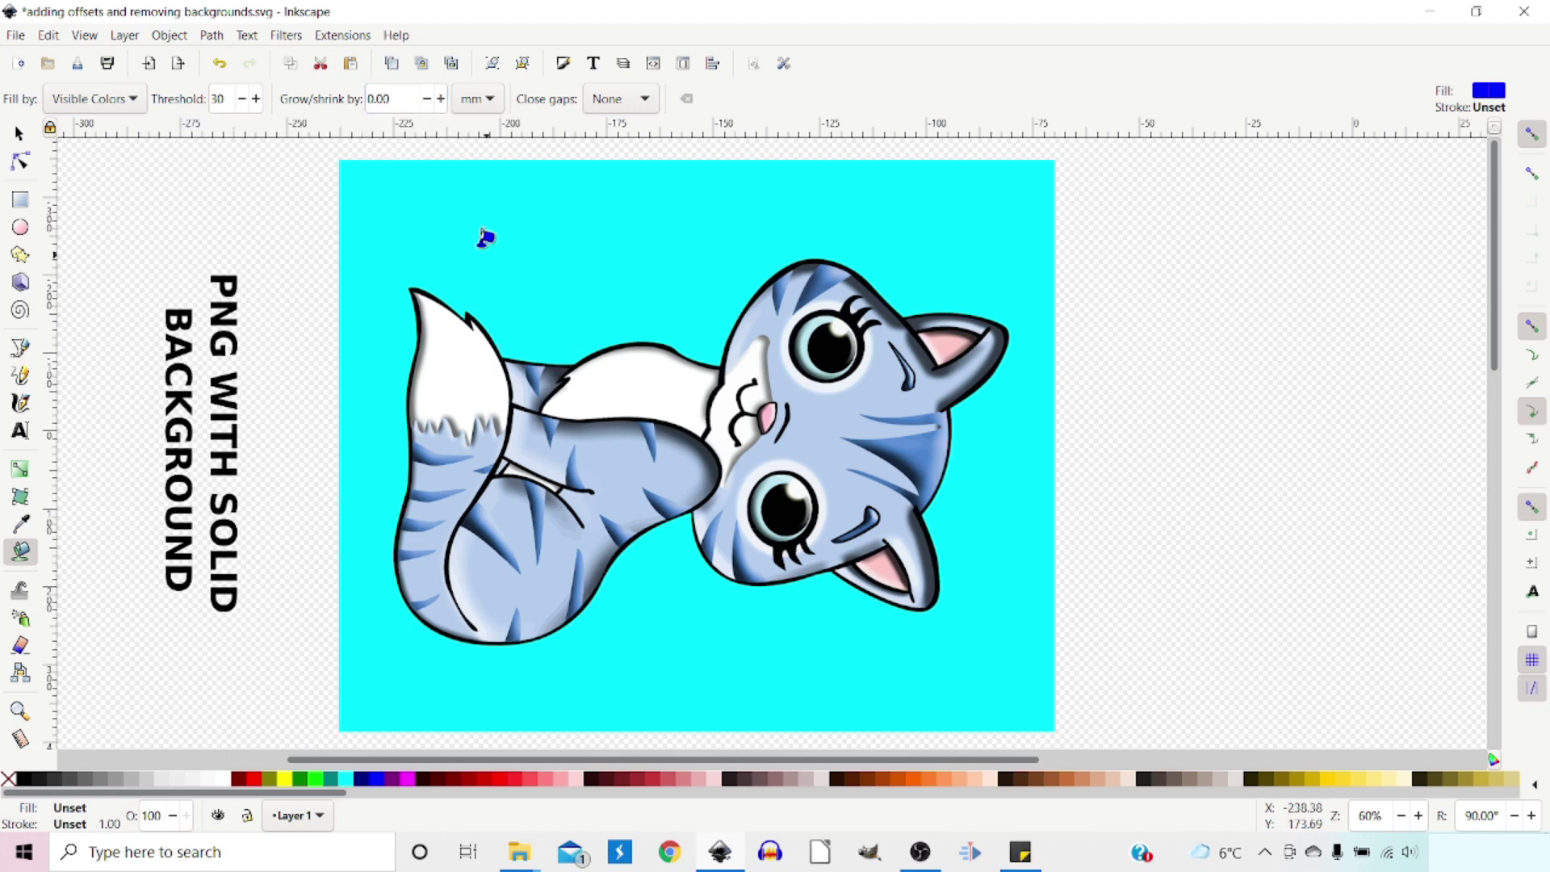
{"action": "left_click", "coordinate": [680, 240]}
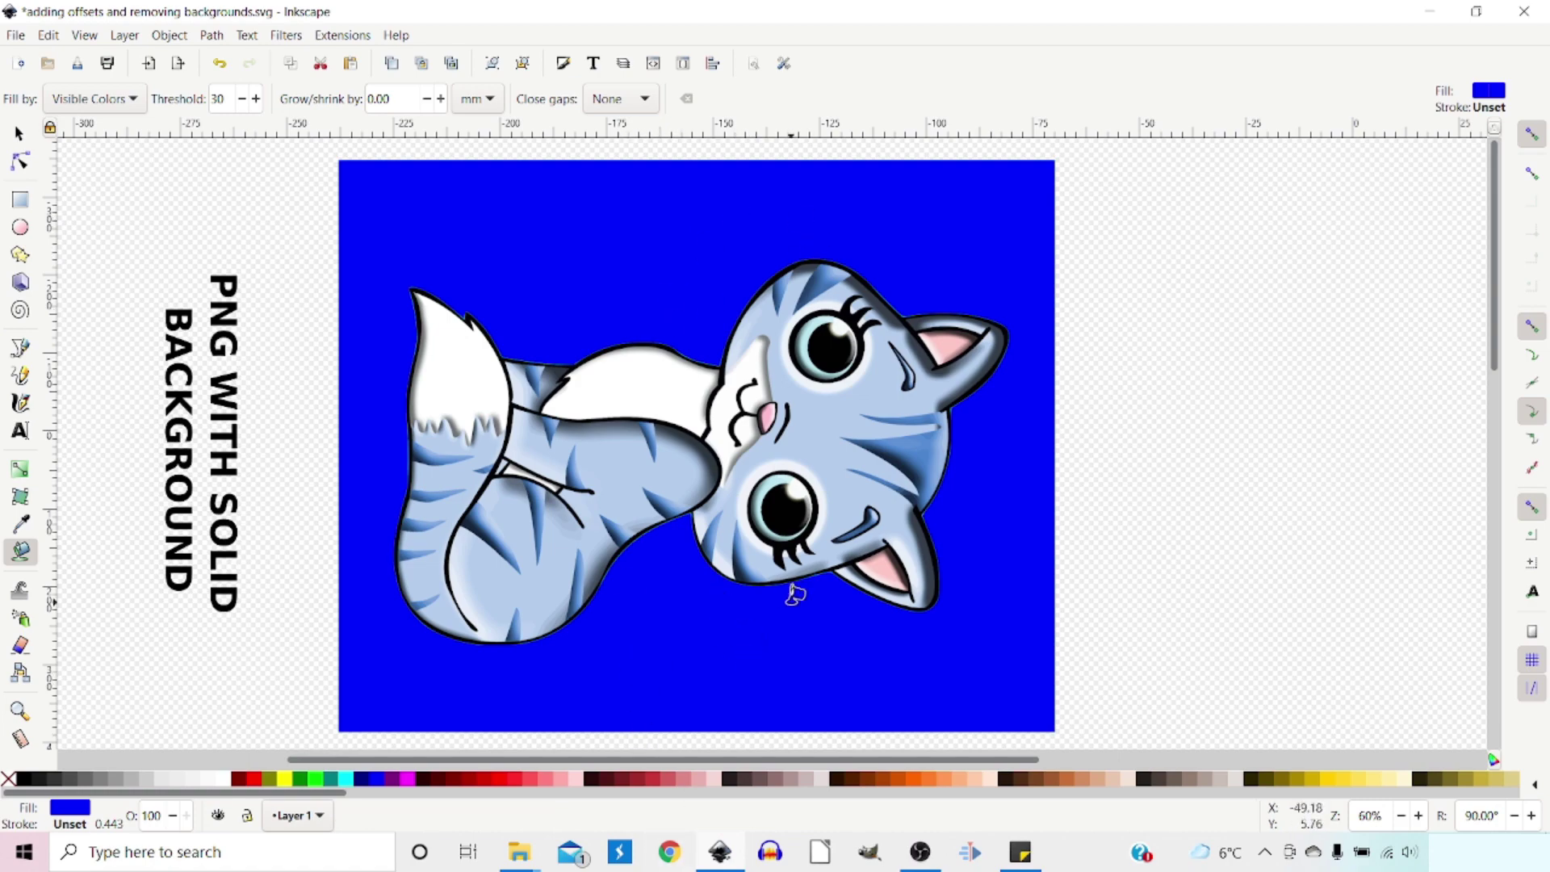
Bucket-fill the leftover cyan fringe along the cat's forehead and upper ear, adding it to the blue background path.
{"action": "key", "text": "plus"}
{"action": "key", "text": "plus"}
{"action": "key", "text": "plus"}
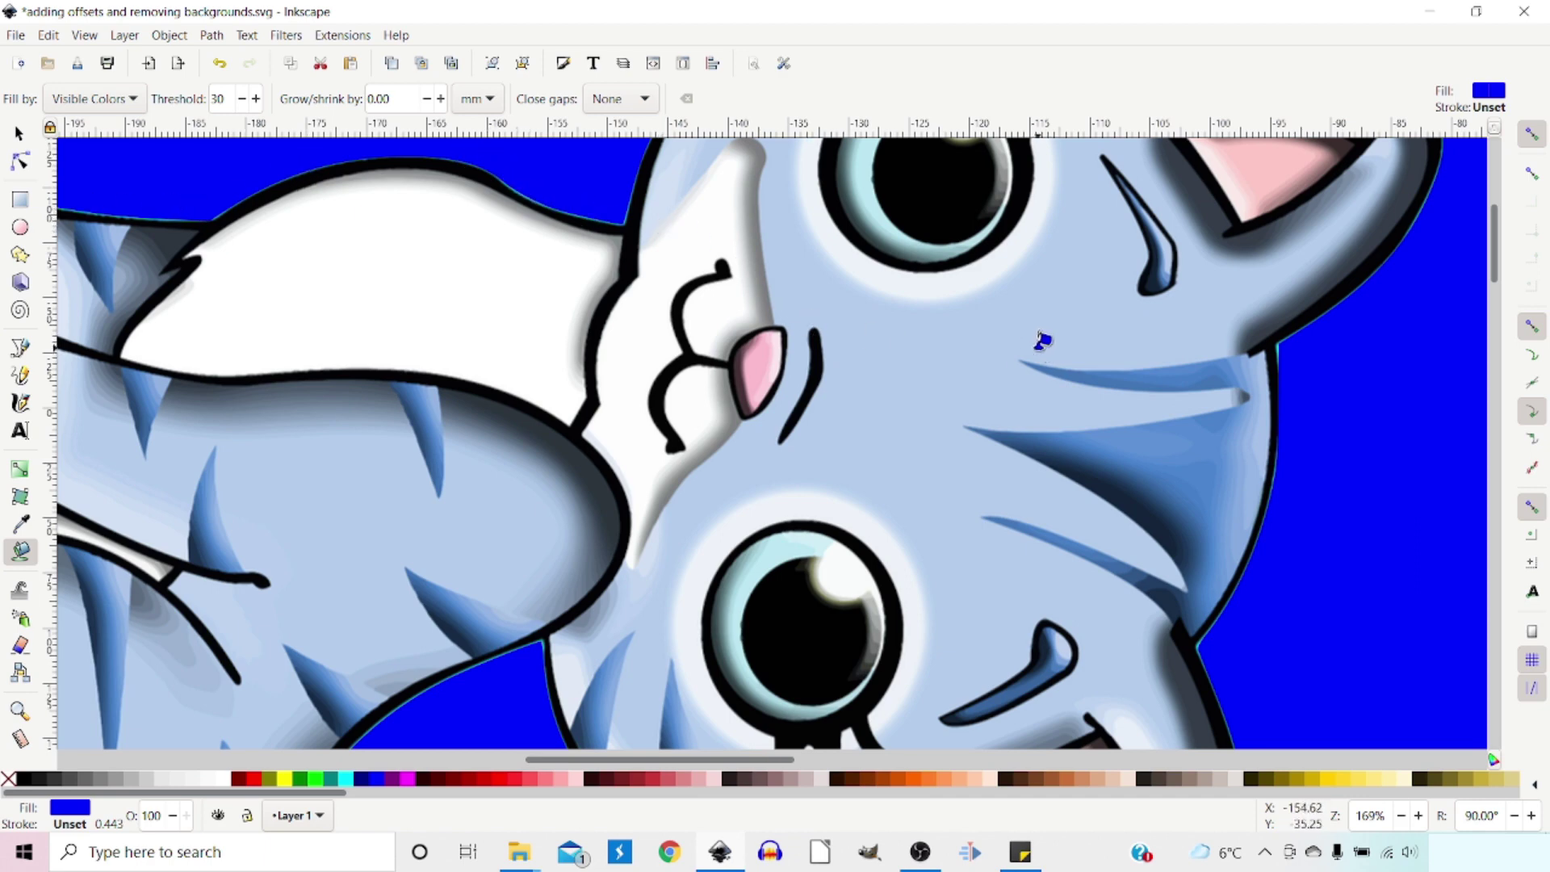
{"action": "left_click_drag", "start_coordinate": [1042, 339], "coordinate": [789, 644]}
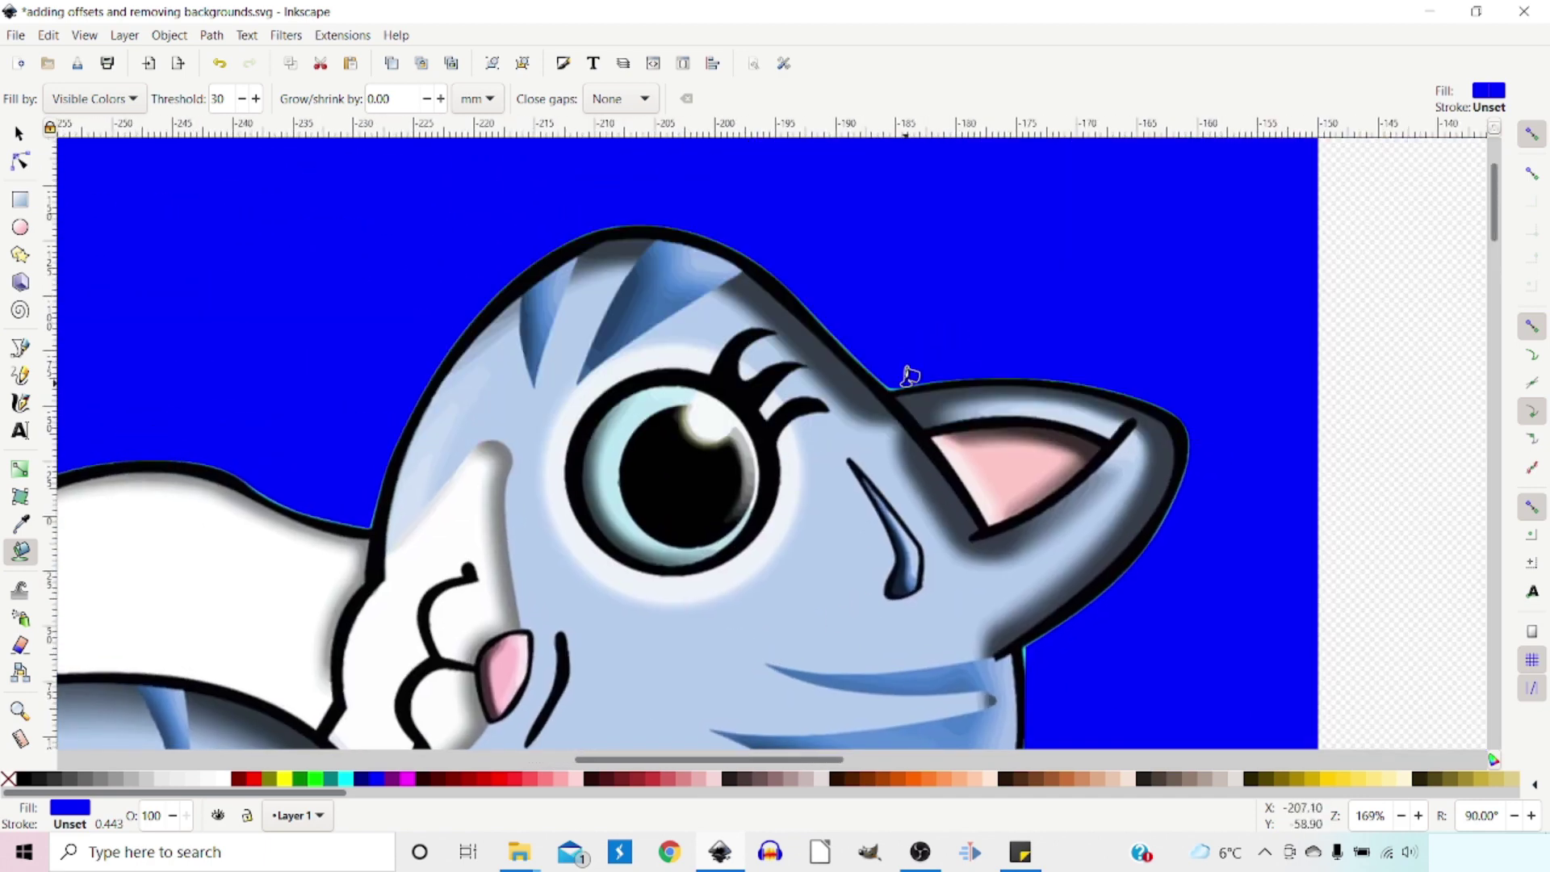
{"action": "scroll", "coordinate": [894, 373], "scroll_direction": "up", "scroll_amount": 1}
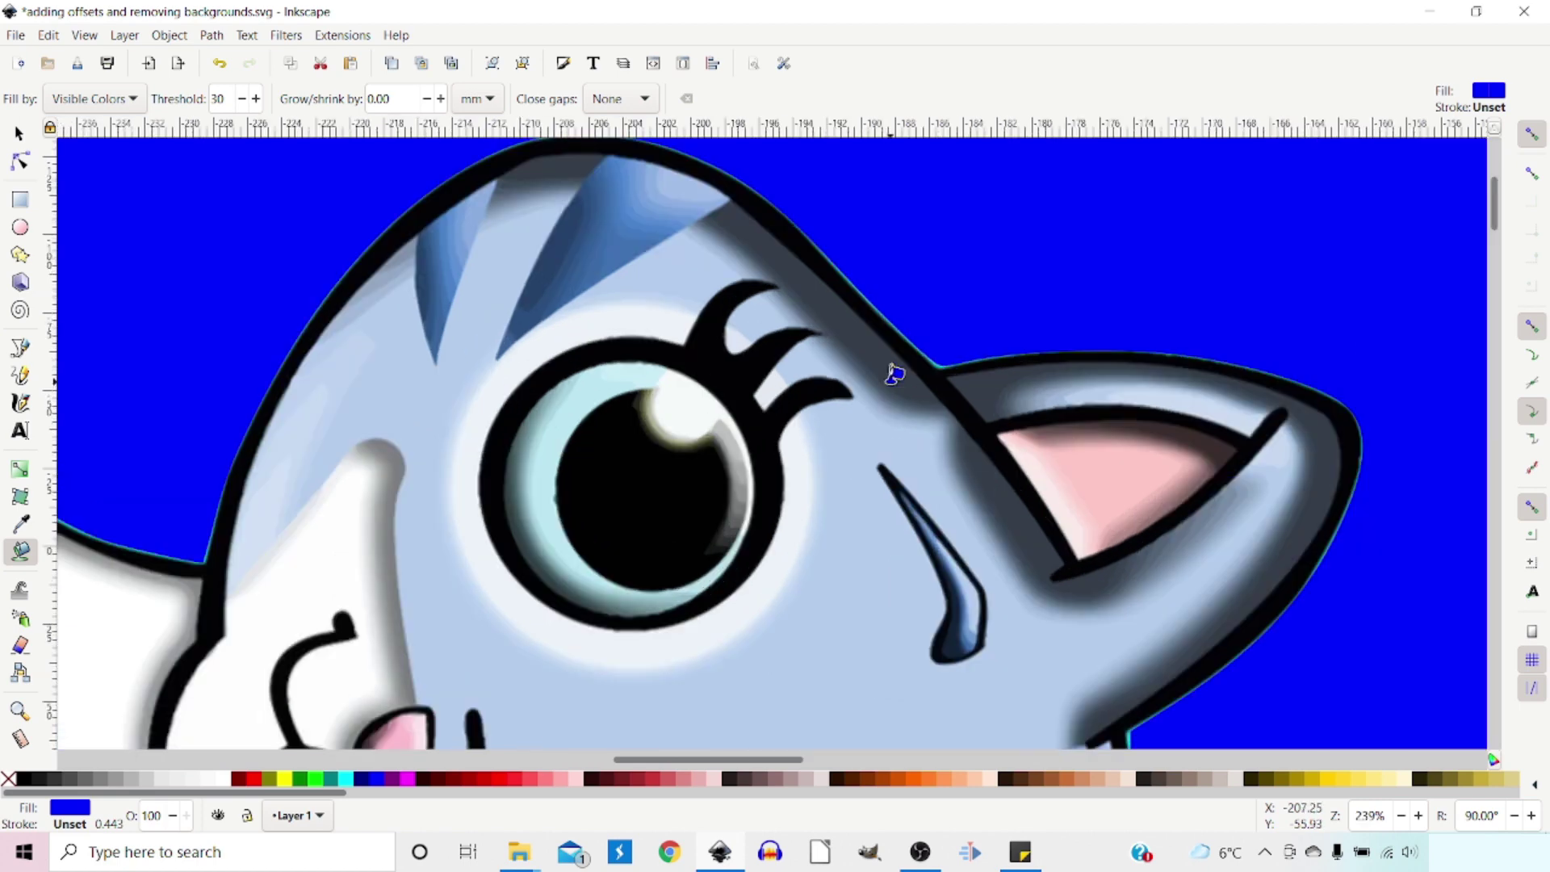
{"action": "left_click", "coordinate": [939, 357]}
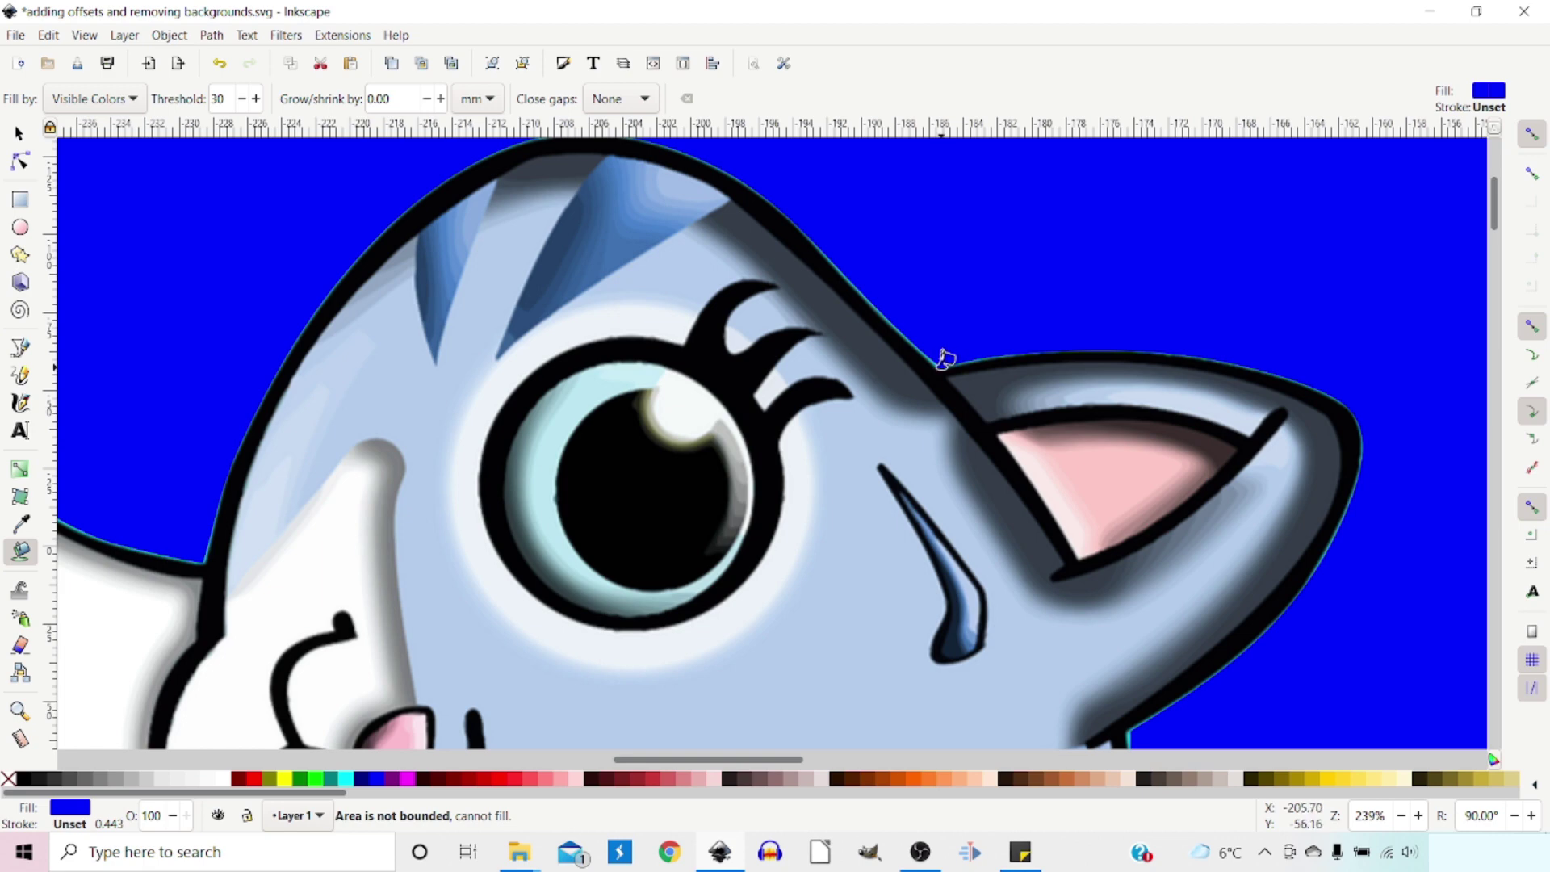
{"action": "left_click", "coordinate": [943, 358], "text": "shift"}
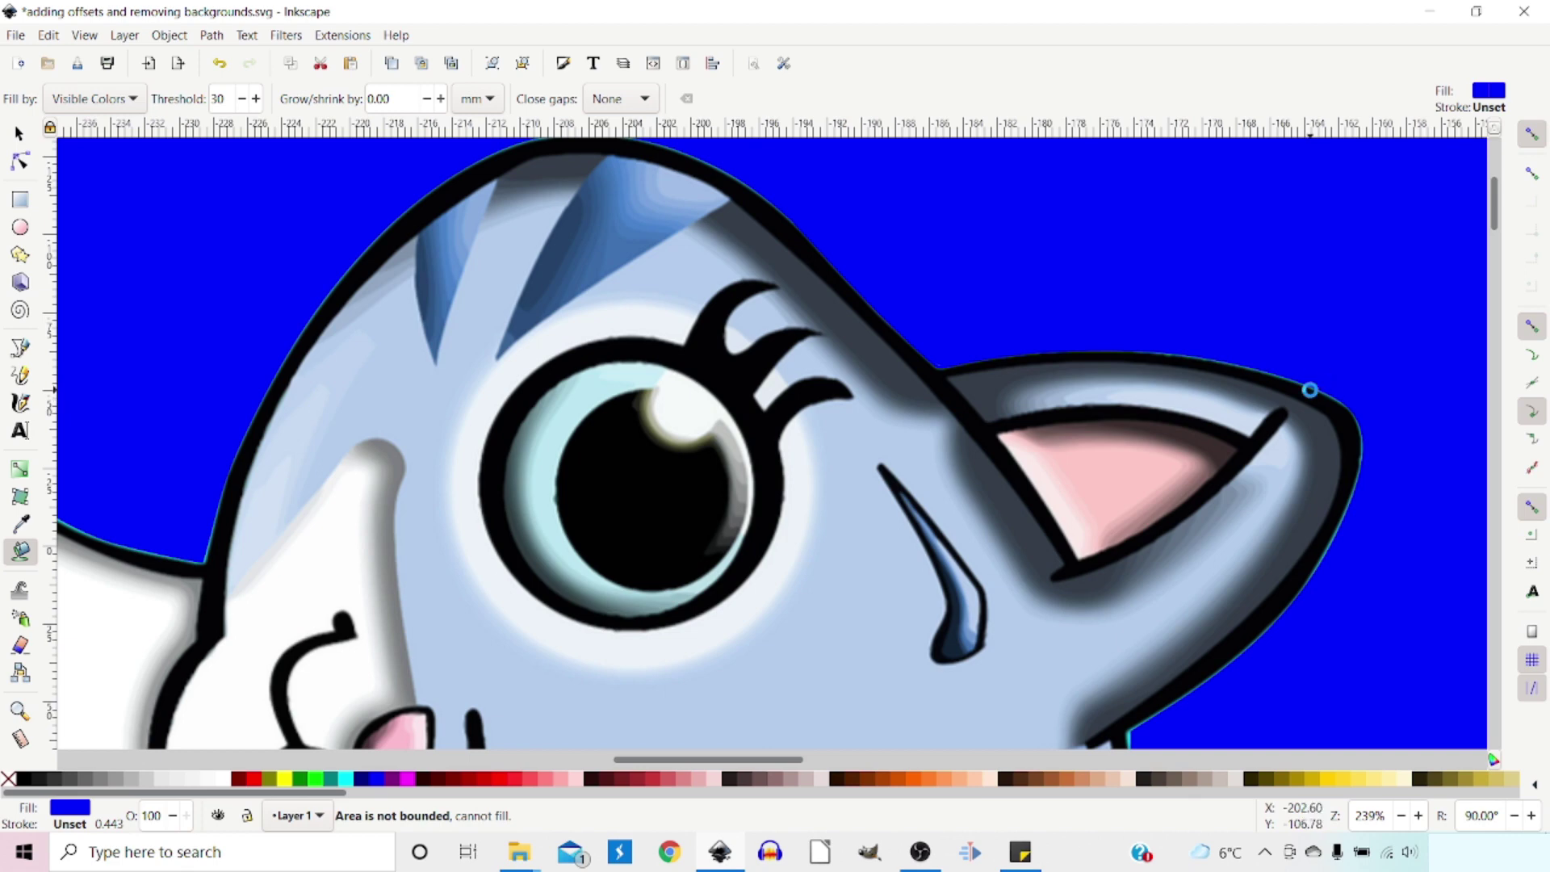
{"action": "left_click", "coordinate": [1126, 728], "text": "shift"}
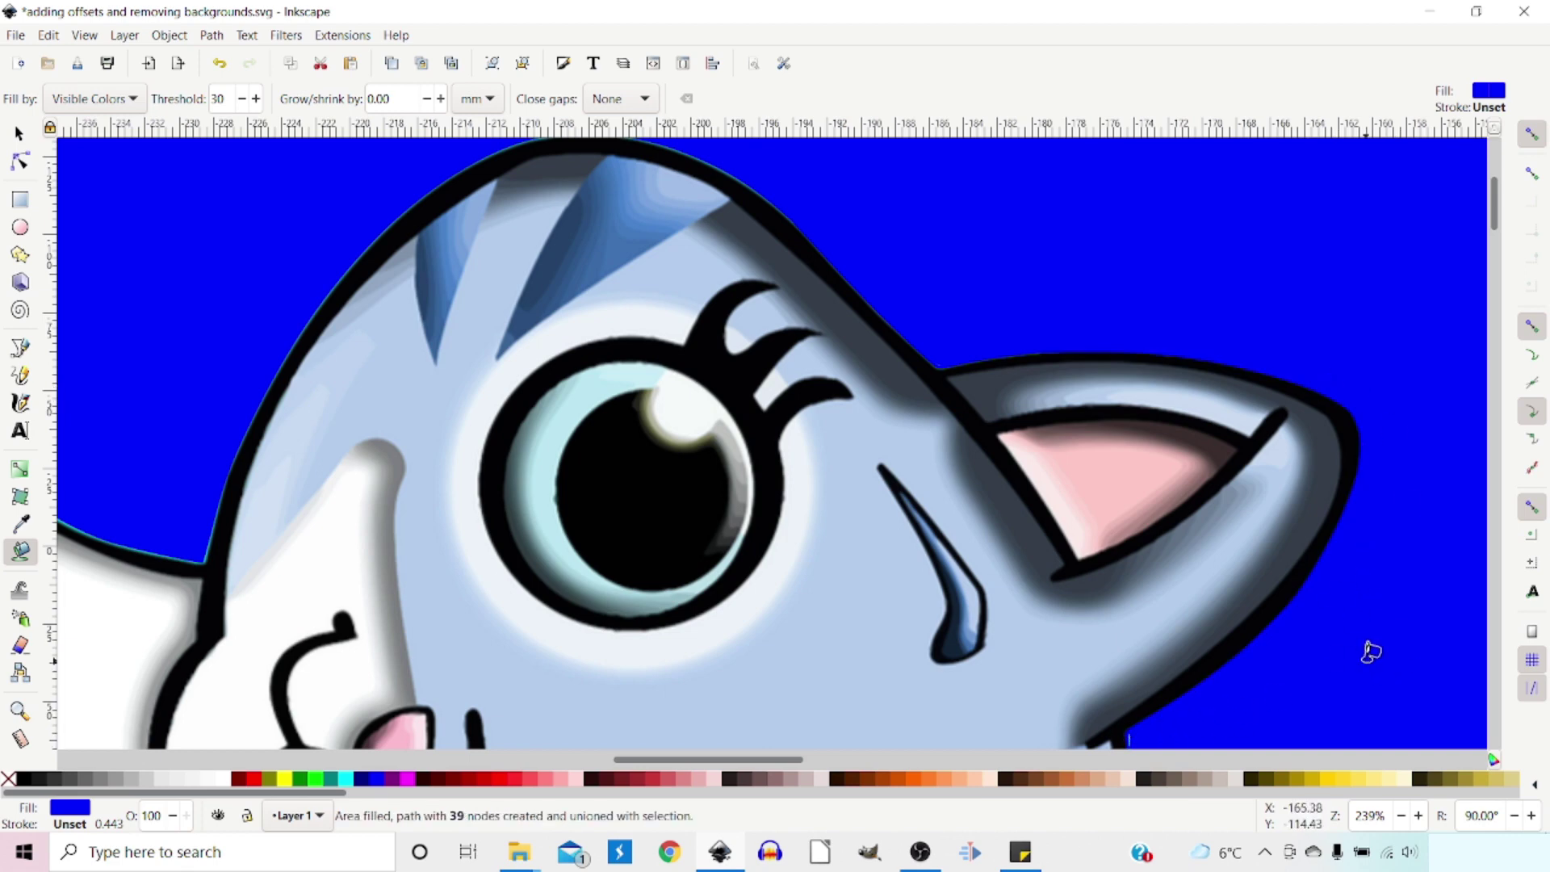
Fill the remaining cyan slivers along the top of the cat's head between the ears, merging them into the blue background path.
{"action": "scroll", "coordinate": [1405, 610], "scroll_direction": "down", "scroll_amount": 5}
{"action": "scroll", "coordinate": [1380, 618], "scroll_direction": "down", "scroll_amount": 2}
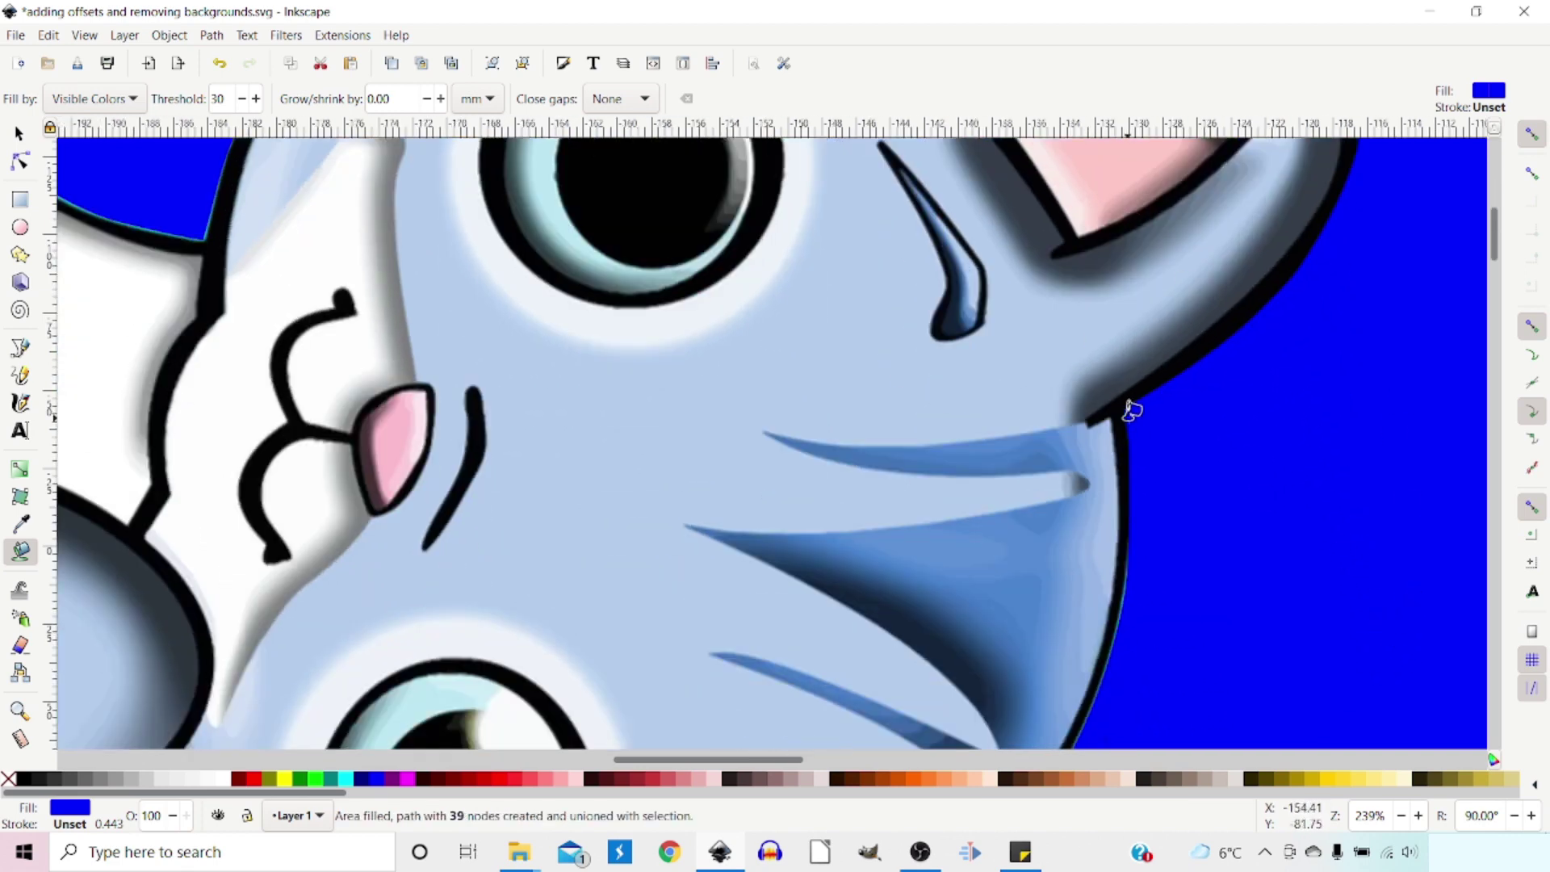
{"action": "left_click", "coordinate": [1131, 409], "text": "shift"}
{"action": "left_click", "coordinate": [1131, 407], "text": "shift"}
{"action": "left_click", "coordinate": [1131, 409], "text": "shift"}
{"action": "scroll", "coordinate": [1273, 548], "scroll_direction": "down", "scroll_amount": 10}
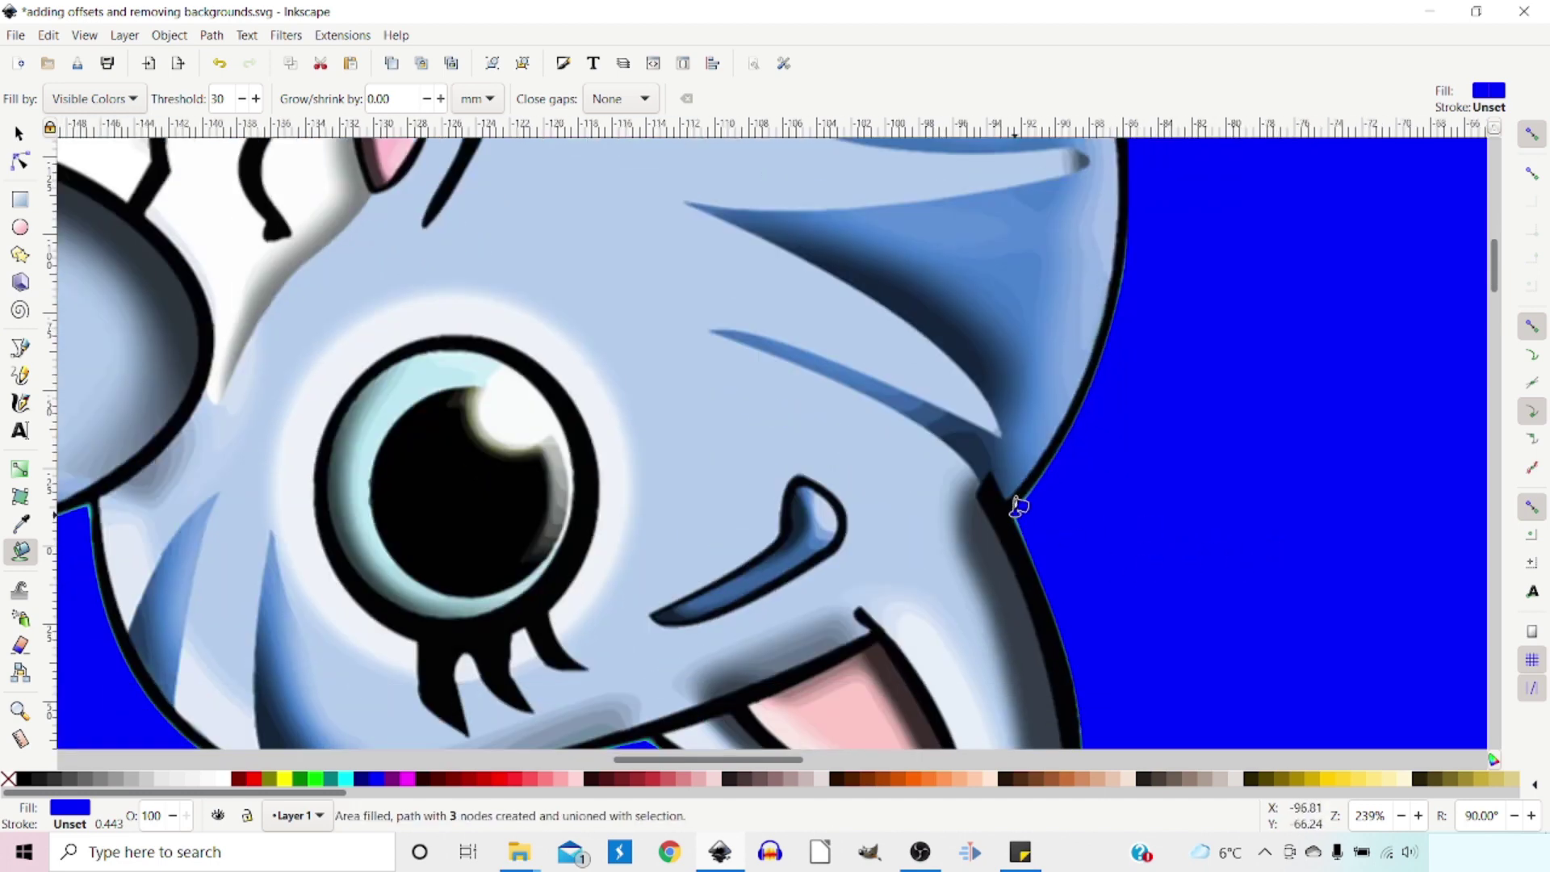
{"action": "scroll", "coordinate": [1237, 506], "scroll_direction": "down", "scroll_amount": 10}
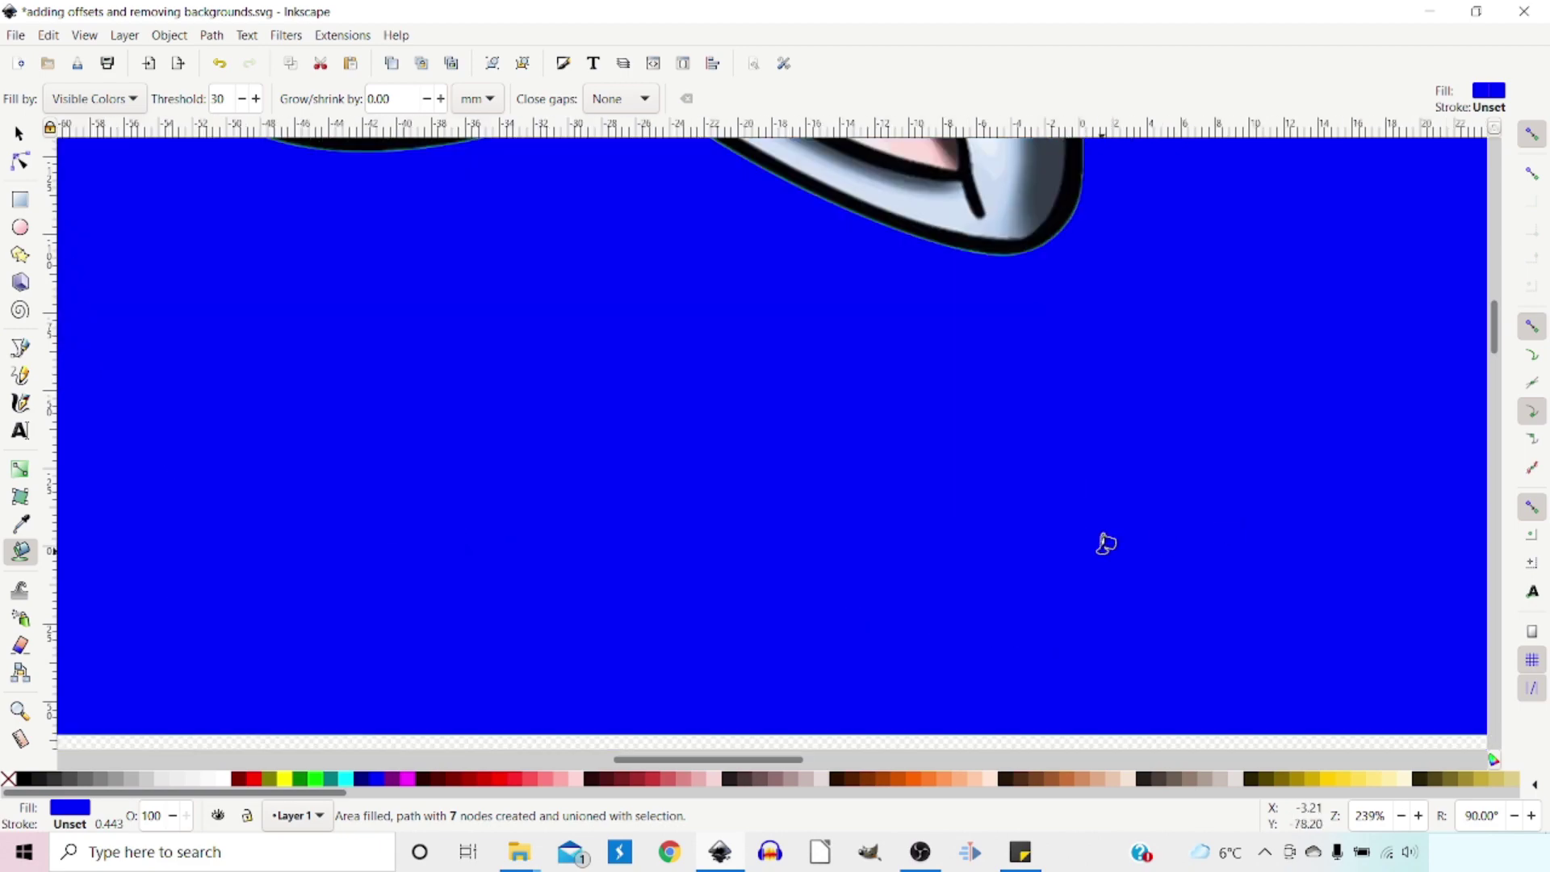
Fill the cyan fringe around the tail tip, notch and outer edge, merging it into the blue background path.
{"action": "scroll", "coordinate": [1104, 543], "scroll_direction": "up", "scroll_amount": 6}
{"action": "scroll", "coordinate": [914, 512], "scroll_direction": "left", "scroll_amount": 10}
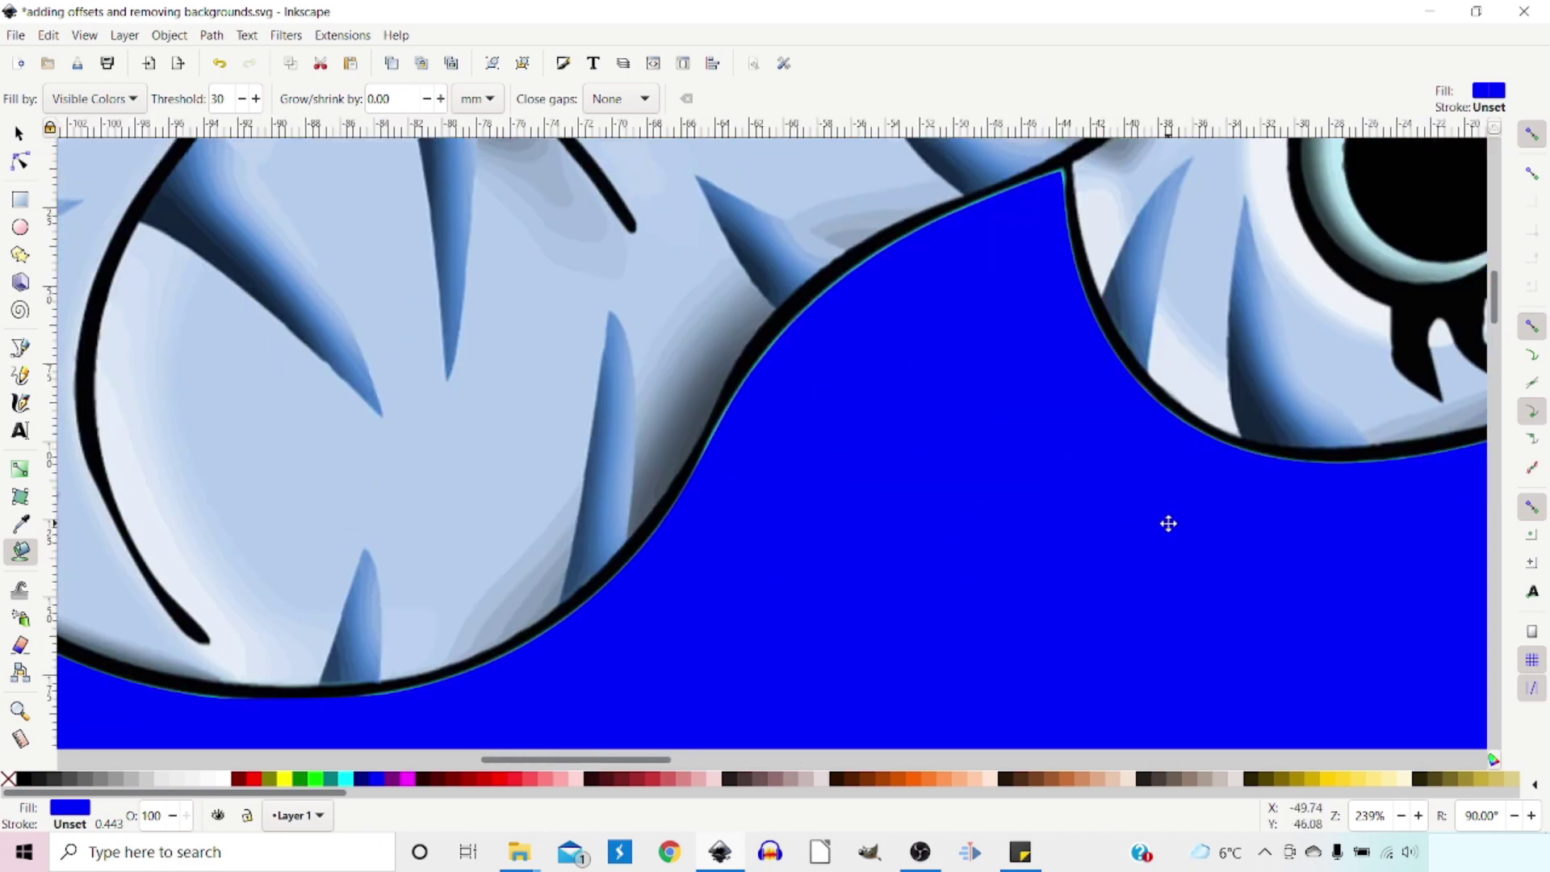
{"action": "scroll", "coordinate": [1240, 552], "scroll_direction": "left", "scroll_amount": 10}
{"action": "scroll", "coordinate": [1239, 552], "scroll_direction": "left", "scroll_amount": 15}
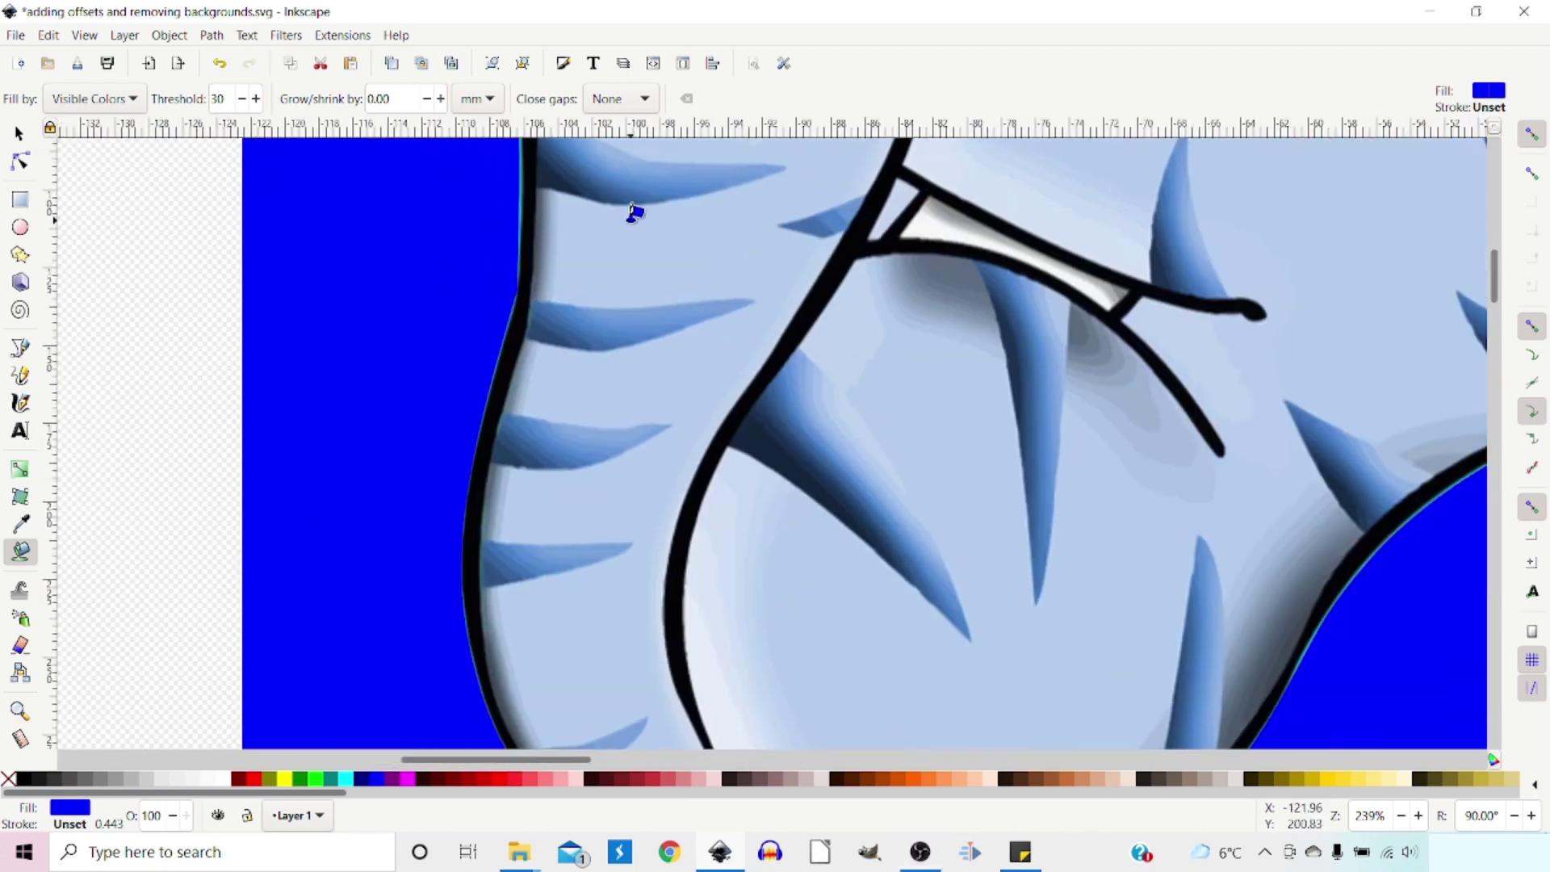
{"action": "scroll", "coordinate": [700, 396], "scroll_direction": "left", "scroll_amount": 7}
{"action": "scroll", "coordinate": [614, 719], "scroll_direction": "up", "scroll_amount": 5}
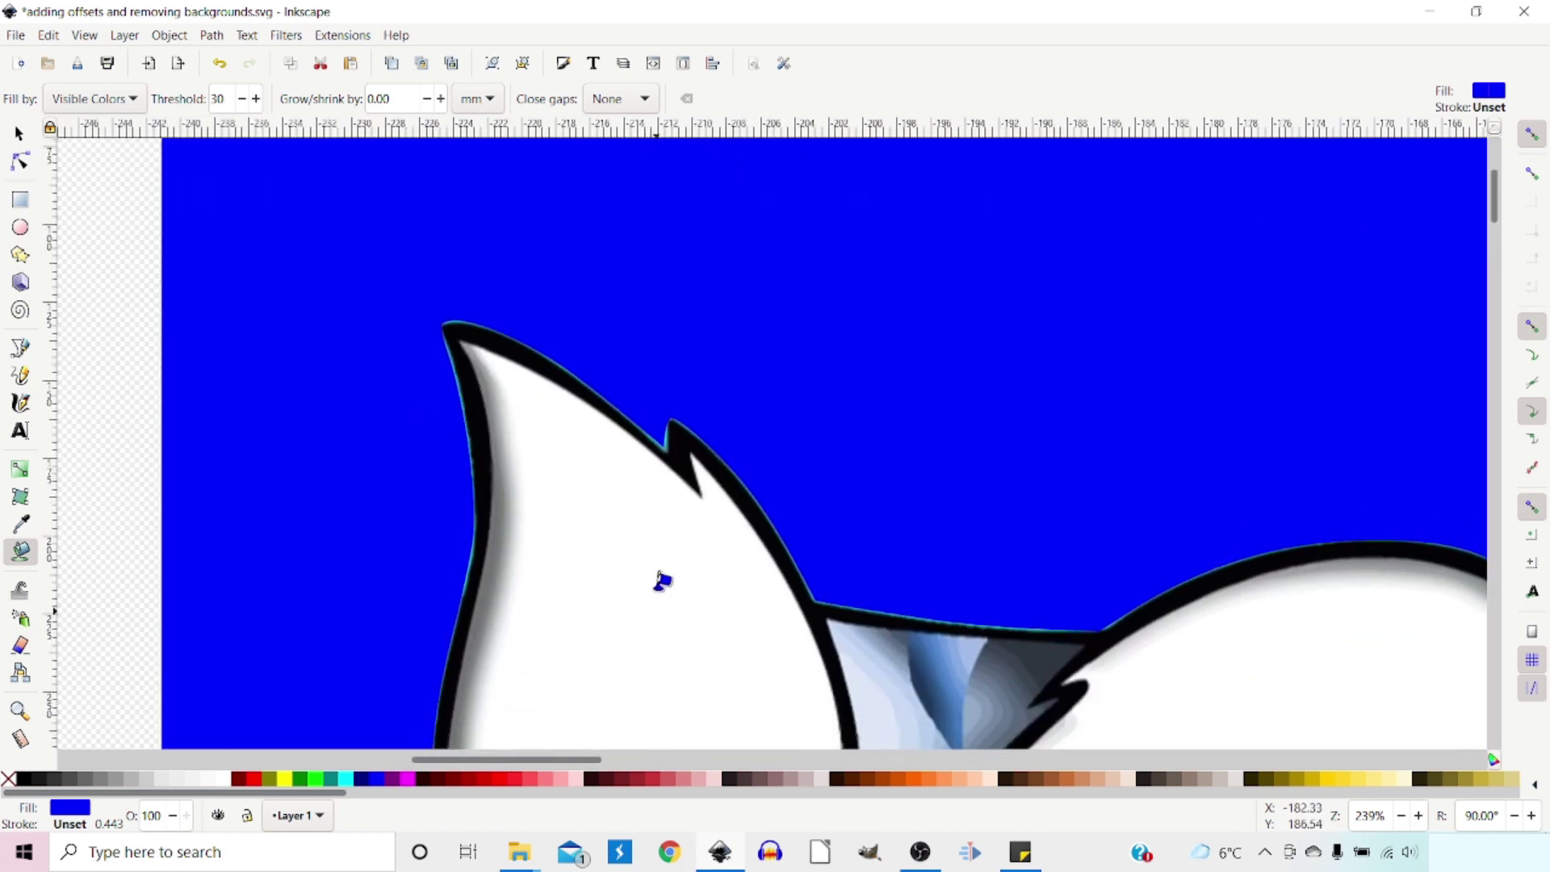
{"action": "left_click", "coordinate": [666, 446], "text": "shift"}
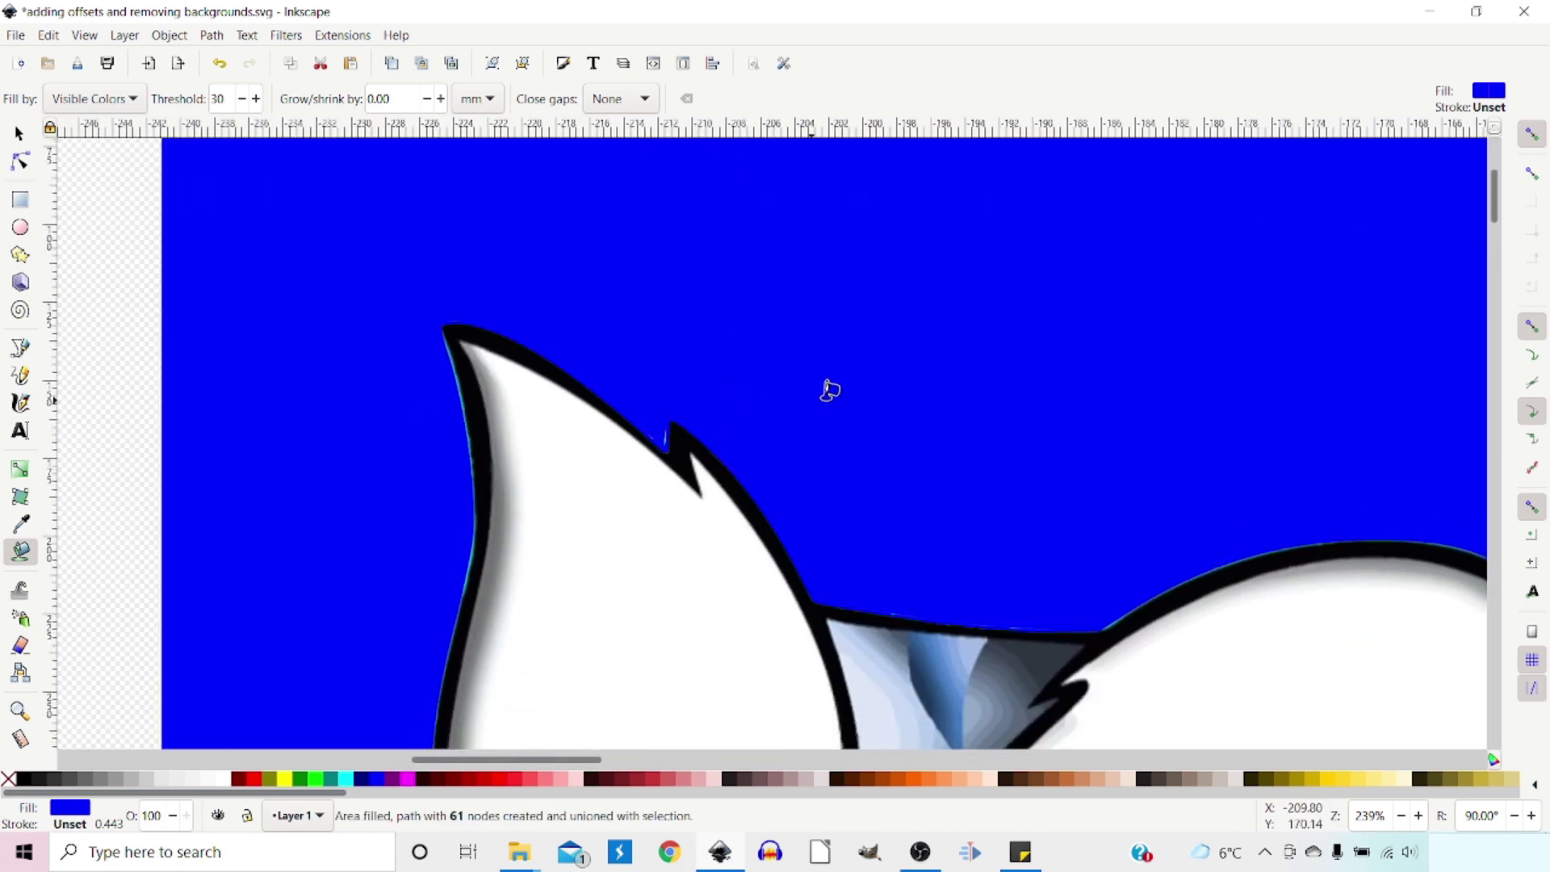
{"action": "left_click", "coordinate": [665, 429]}
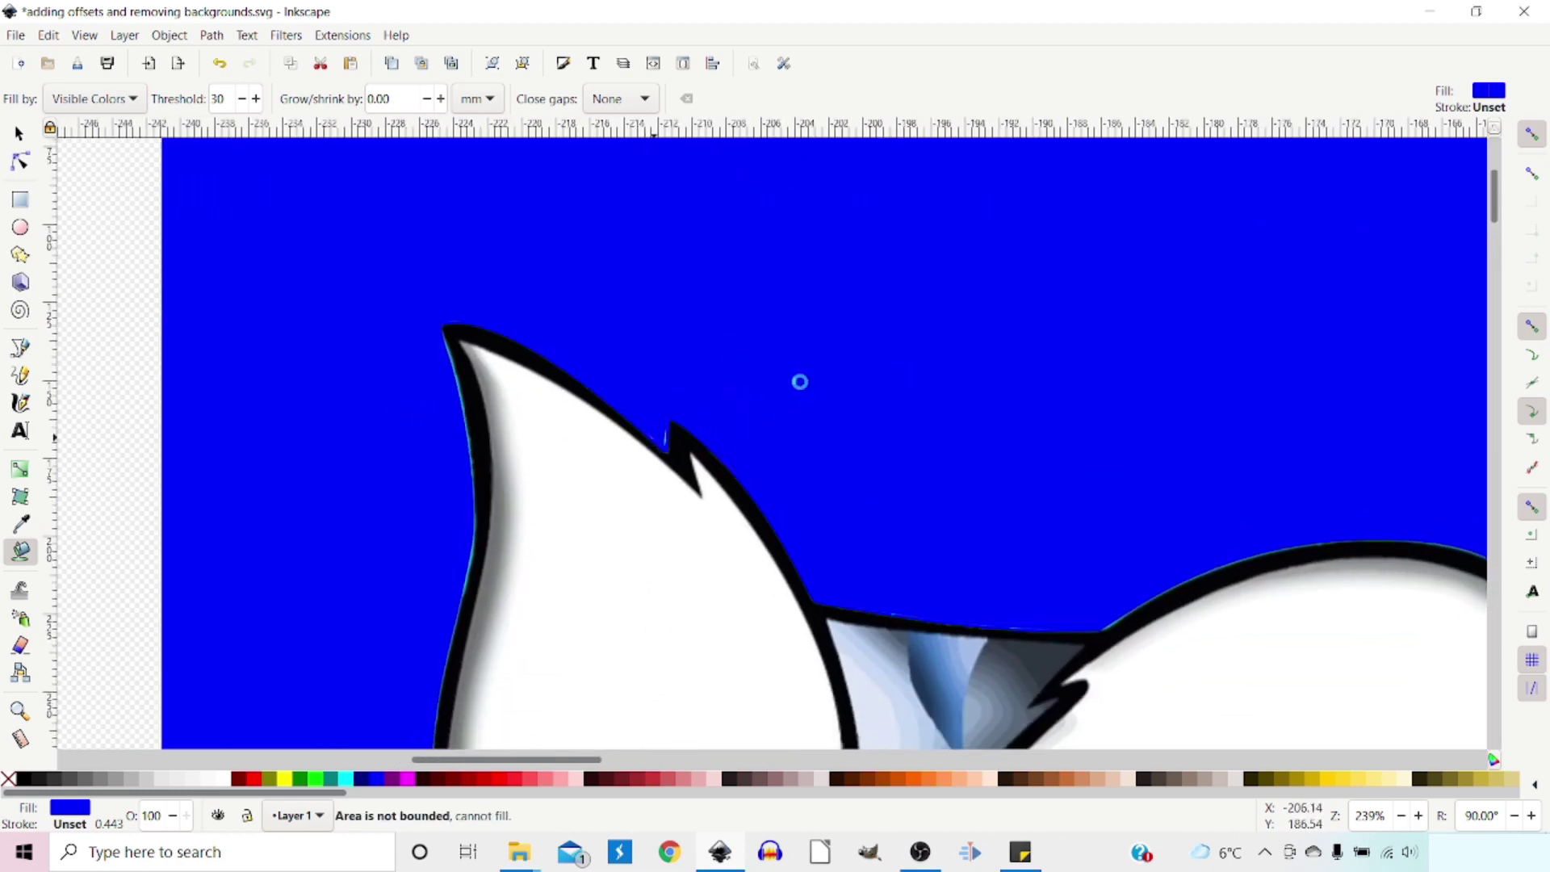
{"action": "left_click", "coordinate": [462, 383], "text": "shift"}
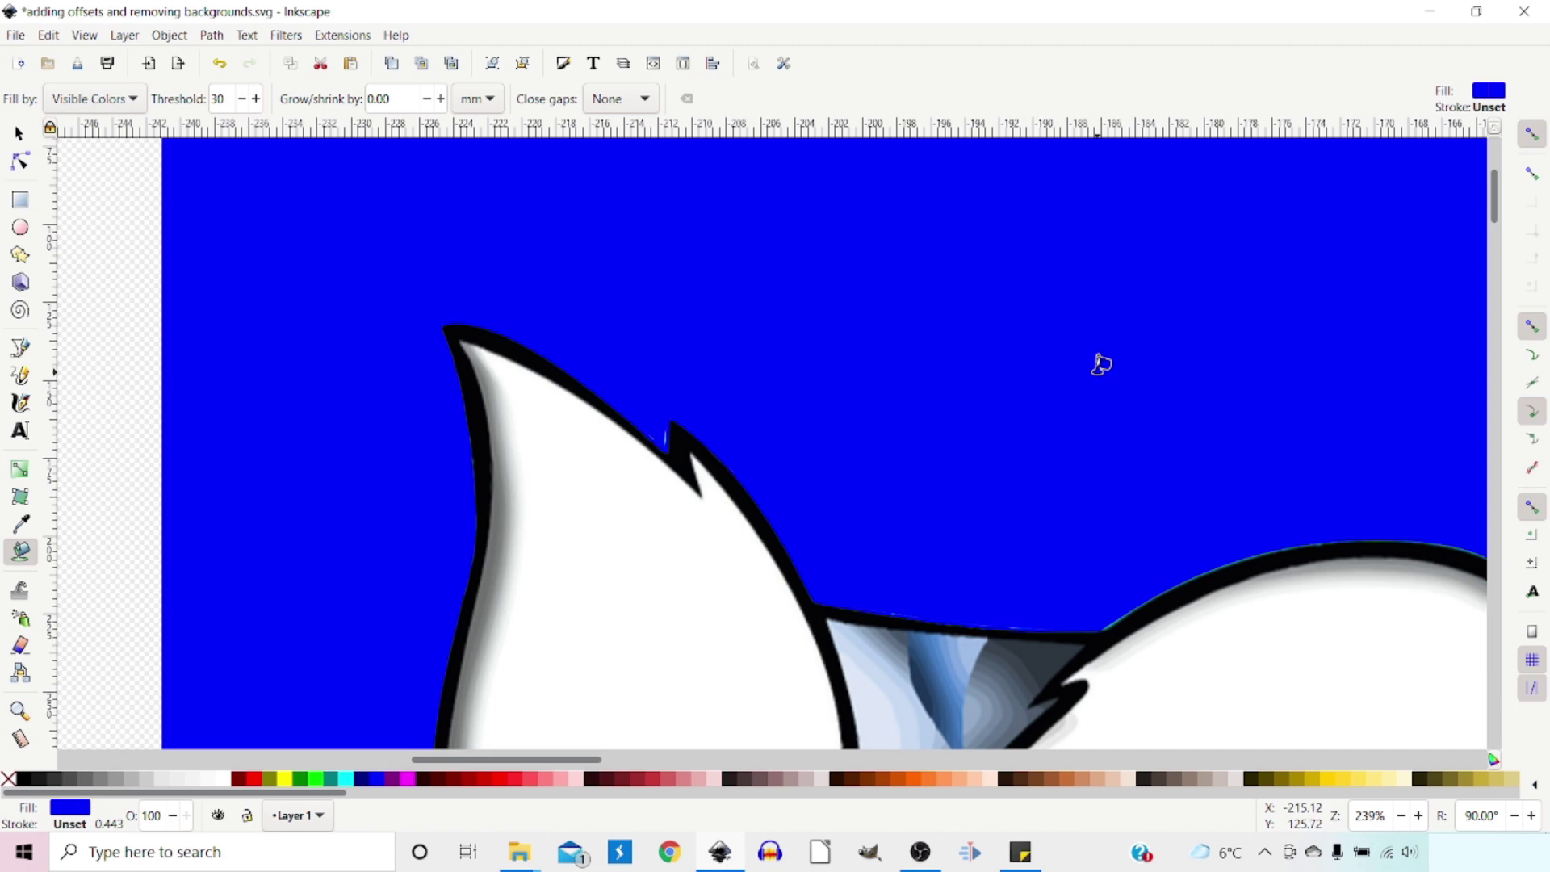
{"action": "scroll", "coordinate": [1098, 361], "scroll_direction": "down", "scroll_amount": 1}
{"action": "scroll", "coordinate": [1099, 361], "scroll_direction": "down", "scroll_amount": 3}
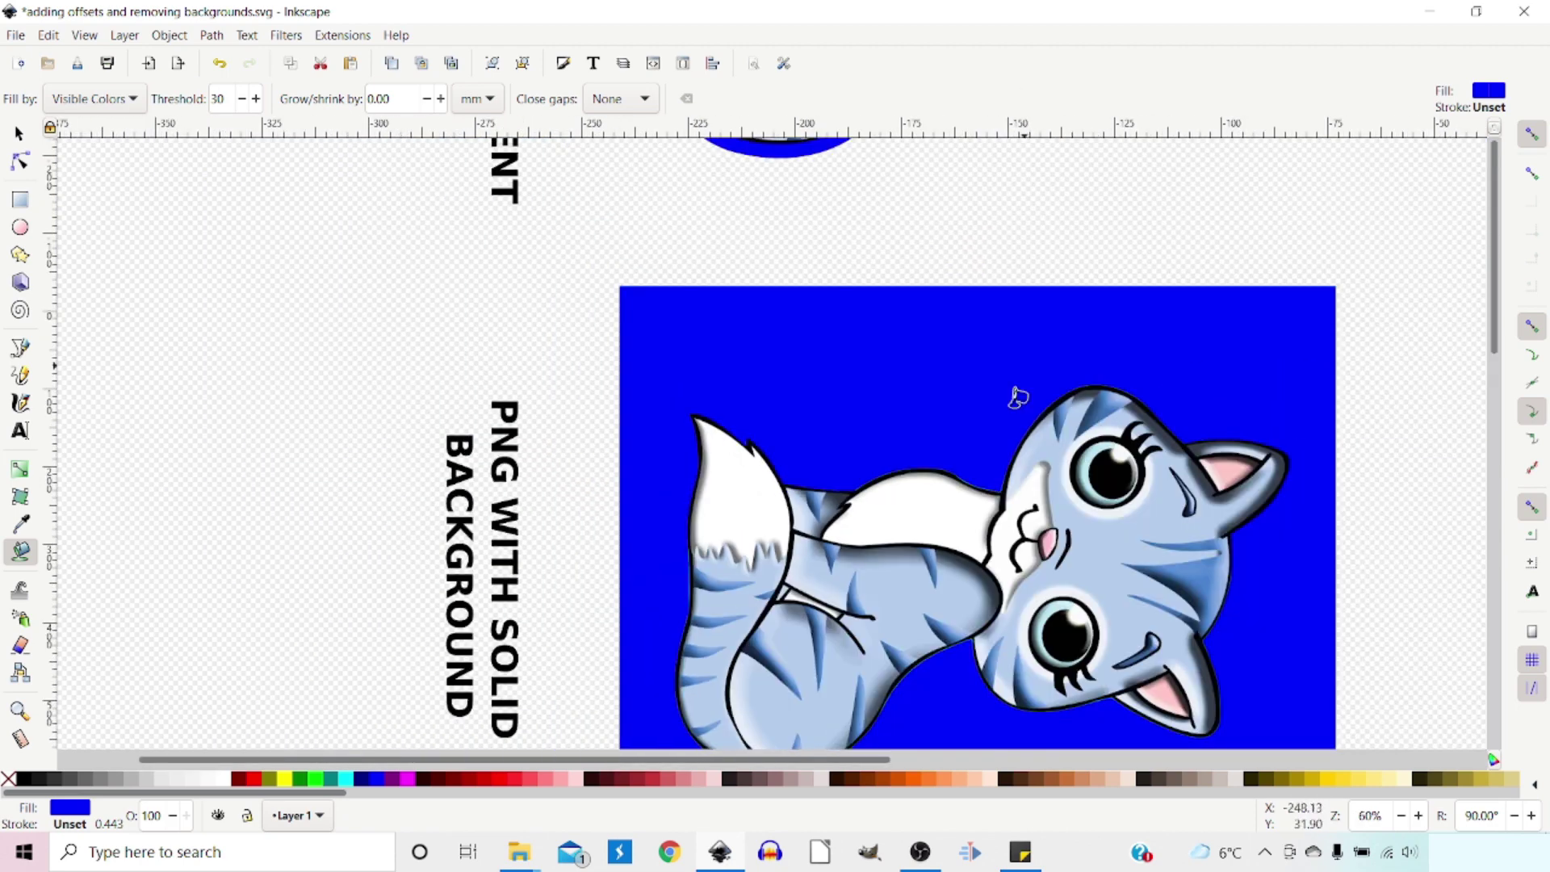
{"action": "left_click_drag", "start_coordinate": [1003, 393], "coordinate": [865, 270]}
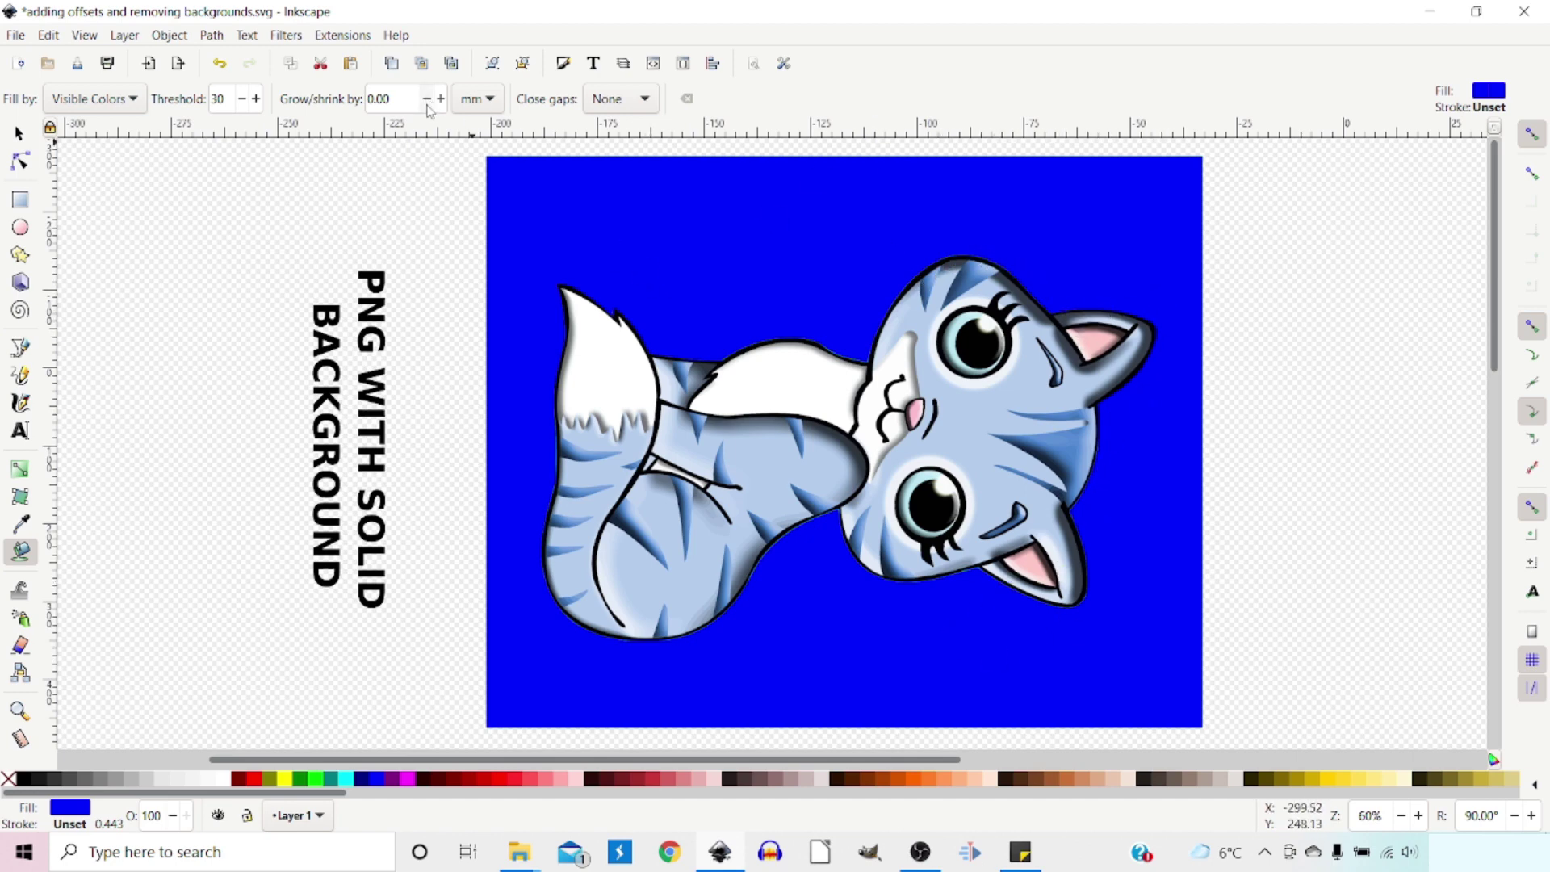
Break the blue background path apart and delete its outer rectangular piece.
{"action": "left_click", "coordinate": [18, 134]}
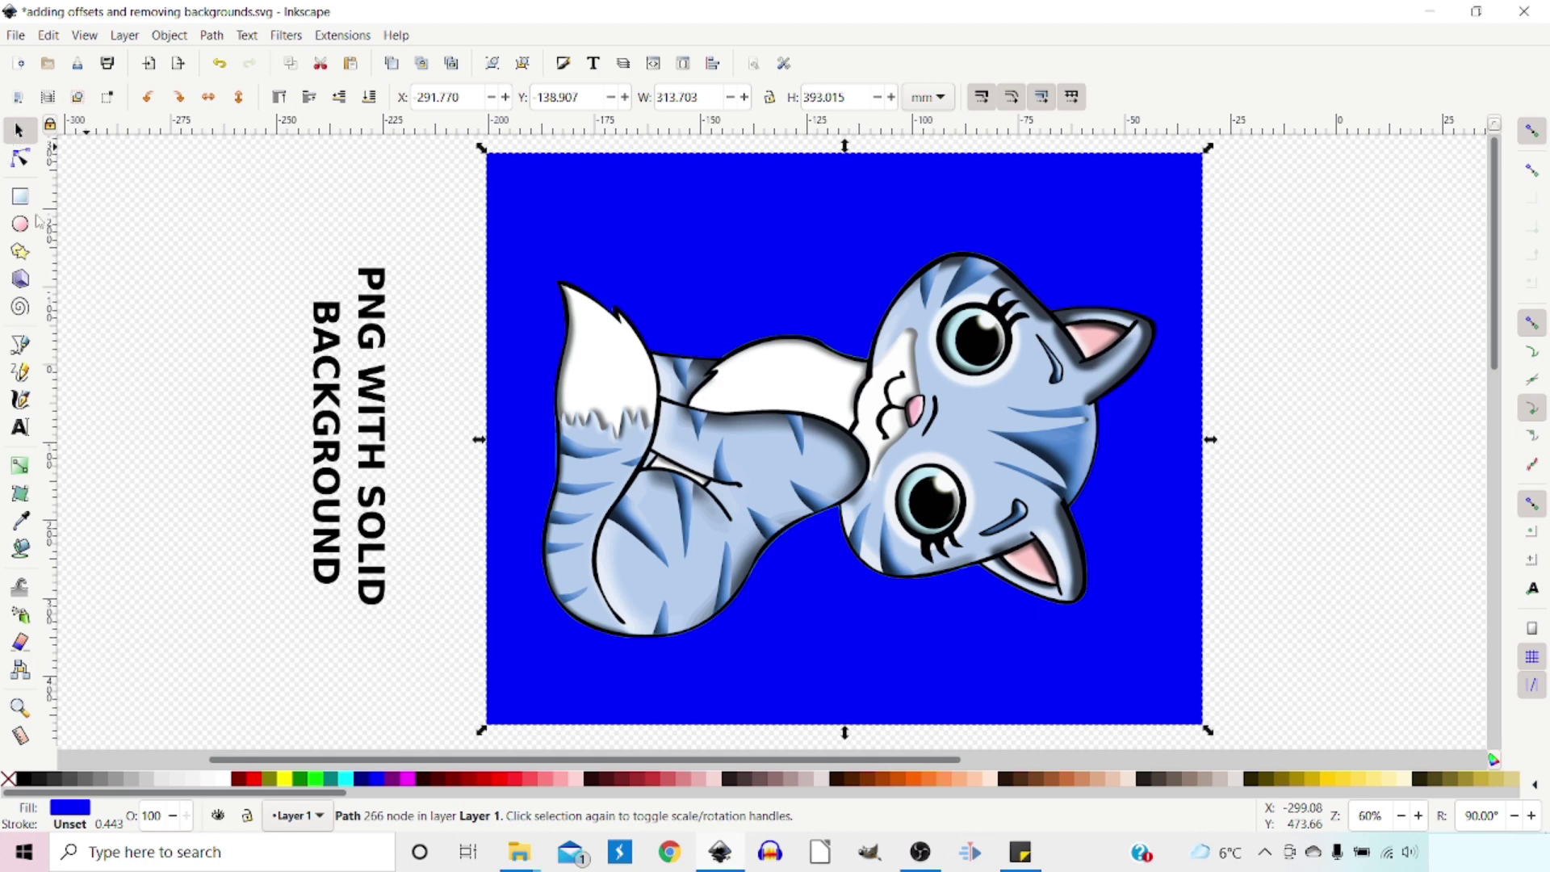
{"action": "left_click", "coordinate": [212, 35]}
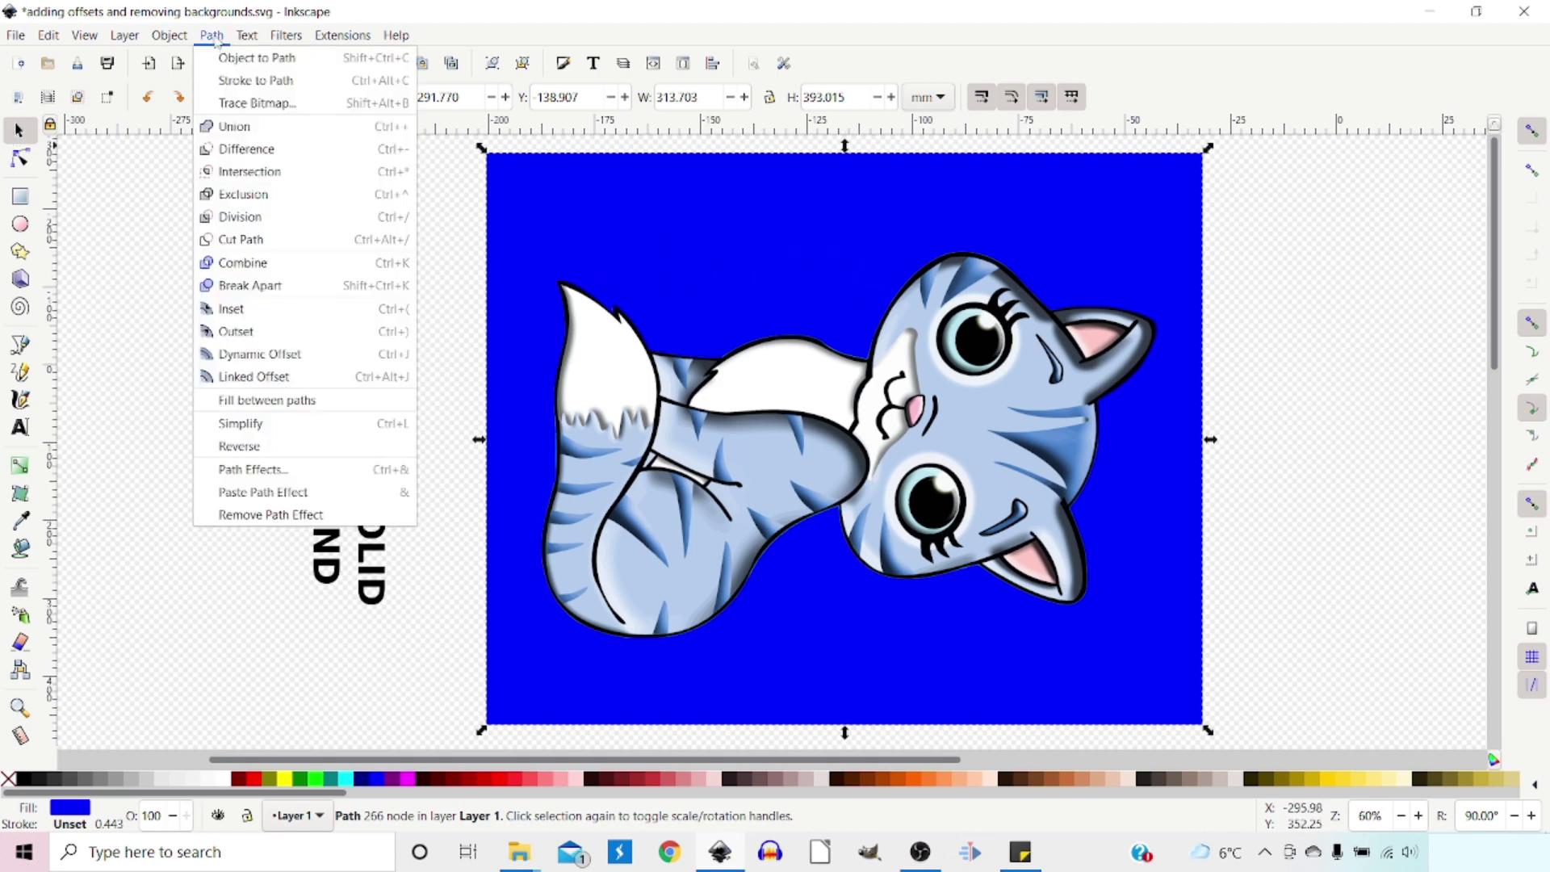
{"action": "left_click", "coordinate": [246, 287]}
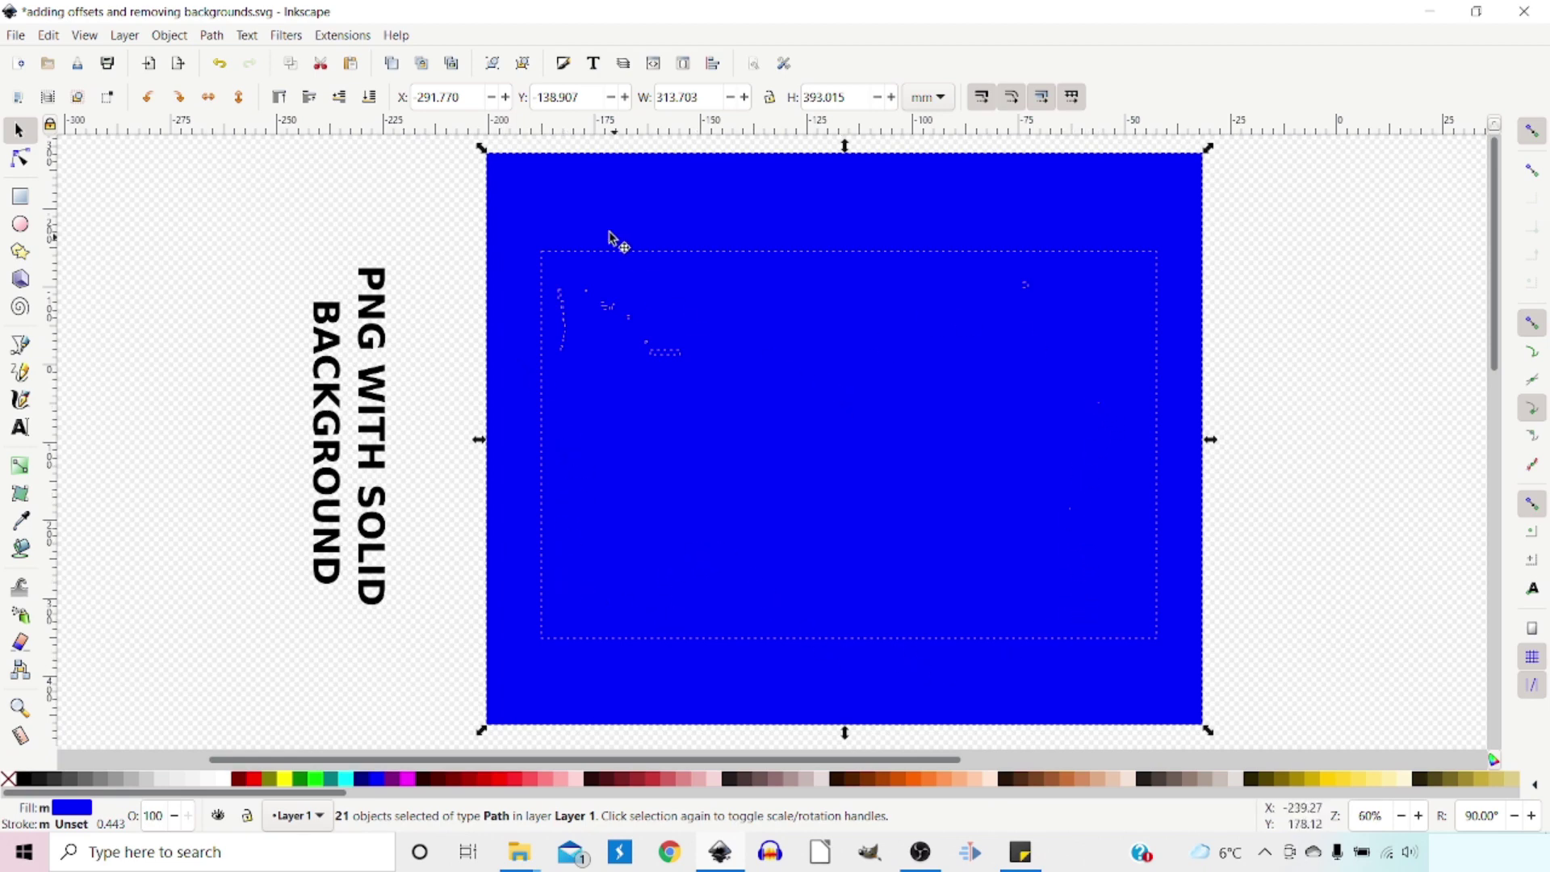
{"action": "left_click", "coordinate": [412, 227]}
{"action": "left_click", "coordinate": [589, 196]}
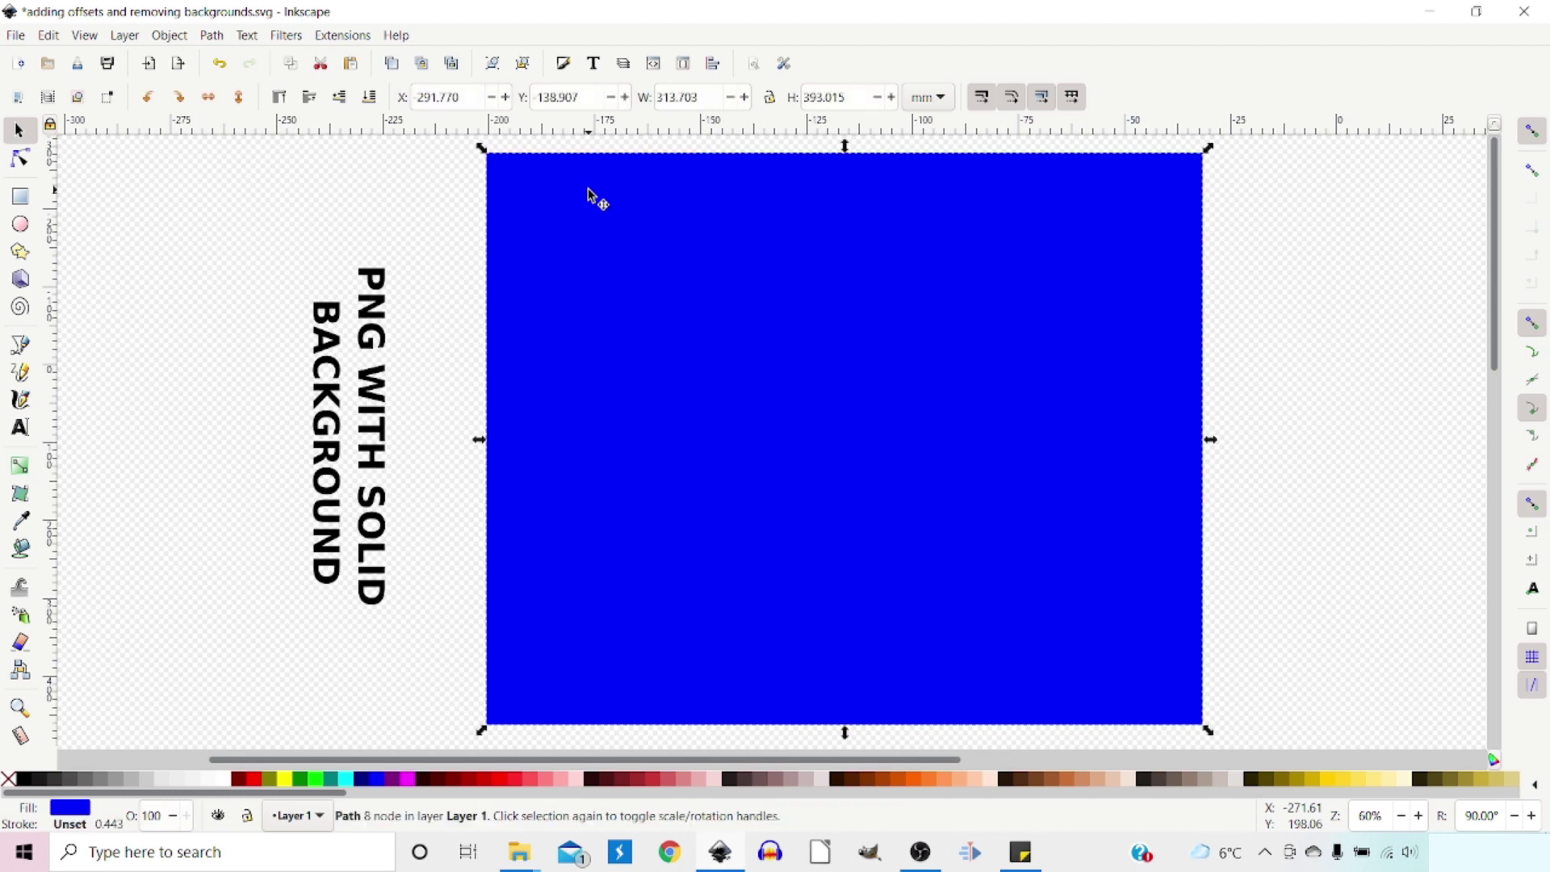
{"action": "key", "text": "Delete"}
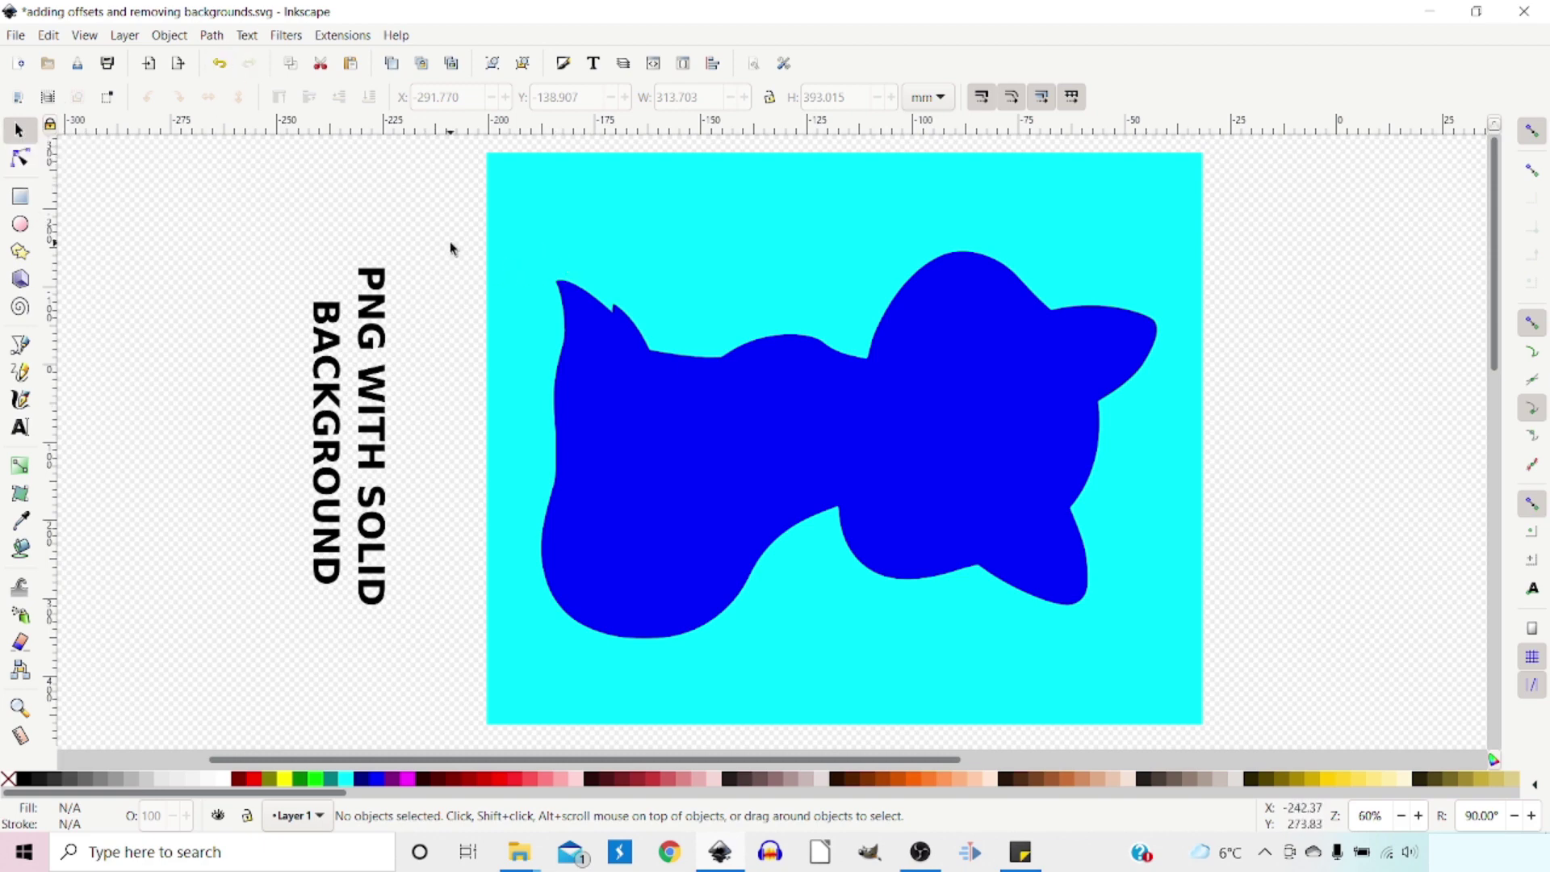
Select all the remaining blue pieces over the cat and combine them into one silhouette with Union.
{"action": "left_click_drag", "start_coordinate": [431, 208], "coordinate": [1243, 656]}
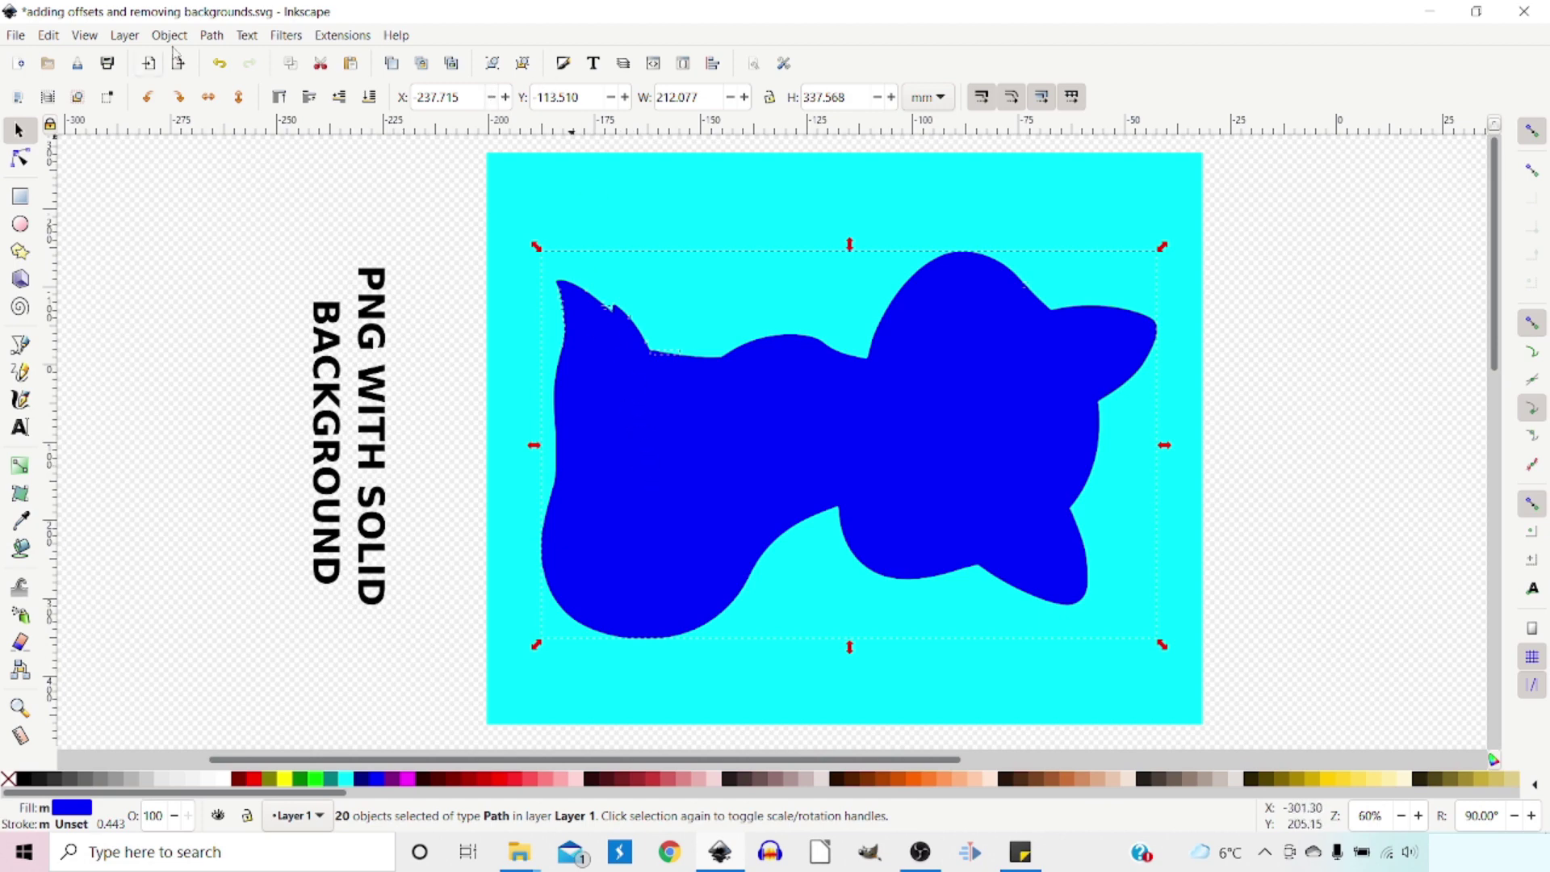
{"action": "left_click", "coordinate": [211, 35]}
{"action": "left_click", "coordinate": [238, 127]}
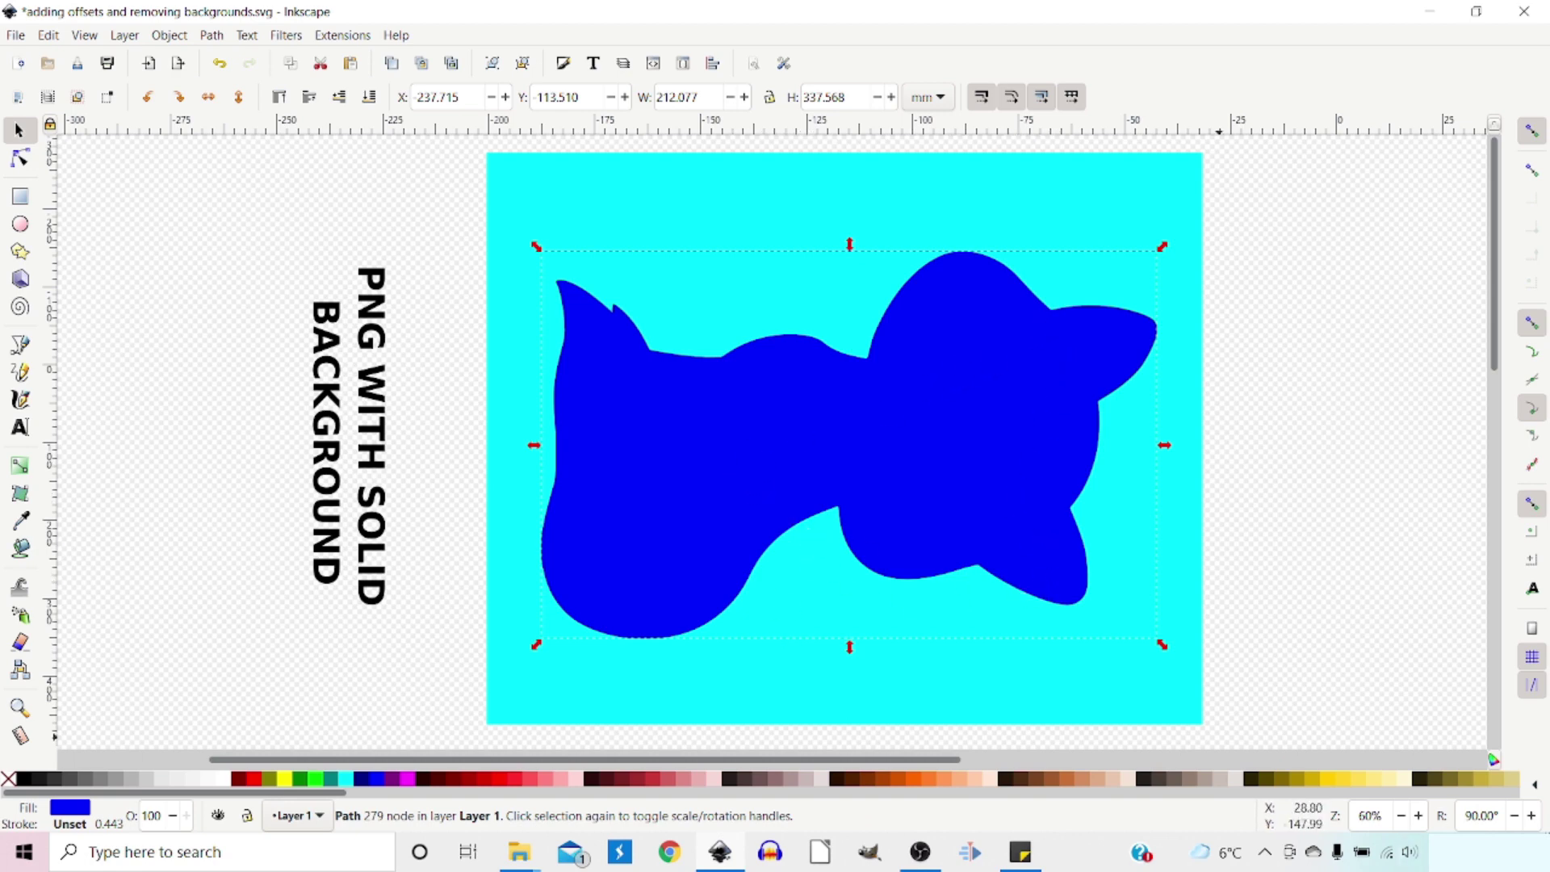
Reset the canvas rotation to 0° and fit the view so all three cat images are shown.
{"action": "left_click", "coordinate": [1500, 815]}
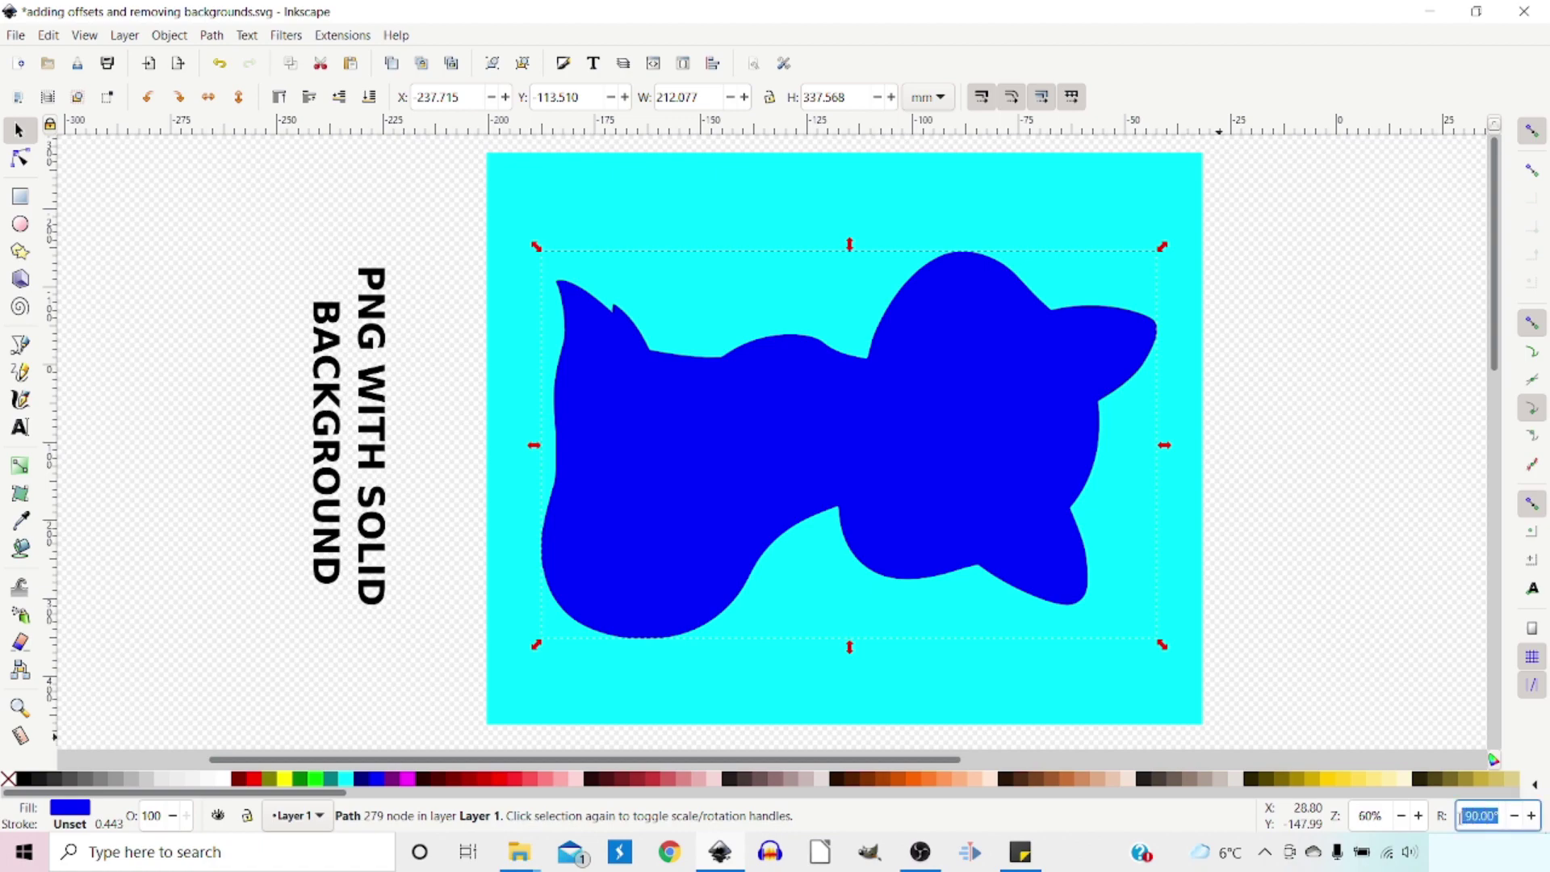
{"action": "type", "text": "0"}
{"action": "key", "text": "Return"}
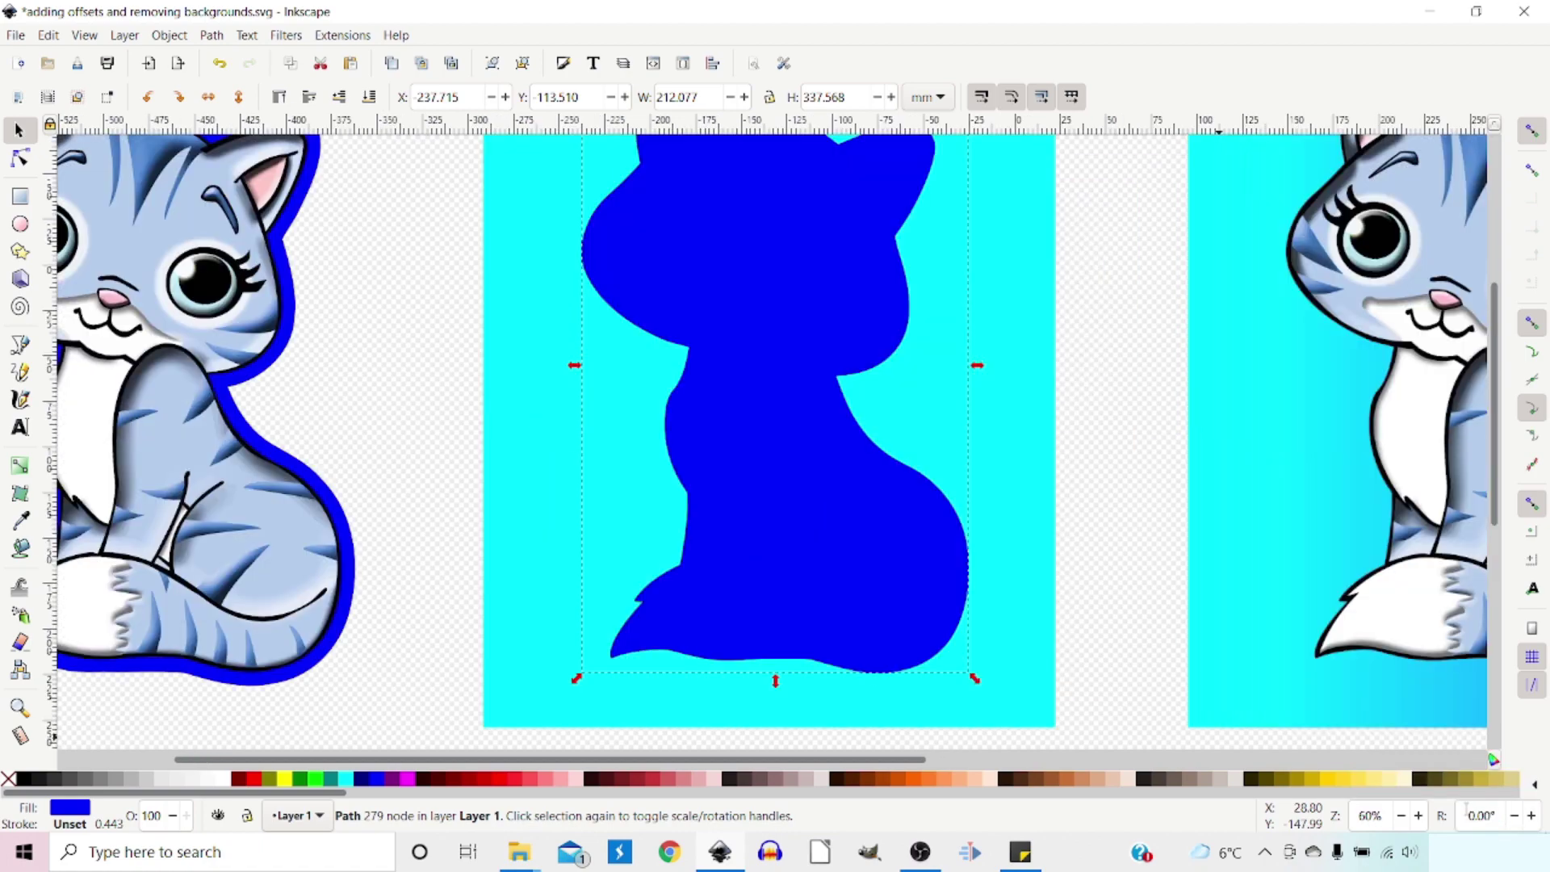
{"action": "key", "text": "5"}
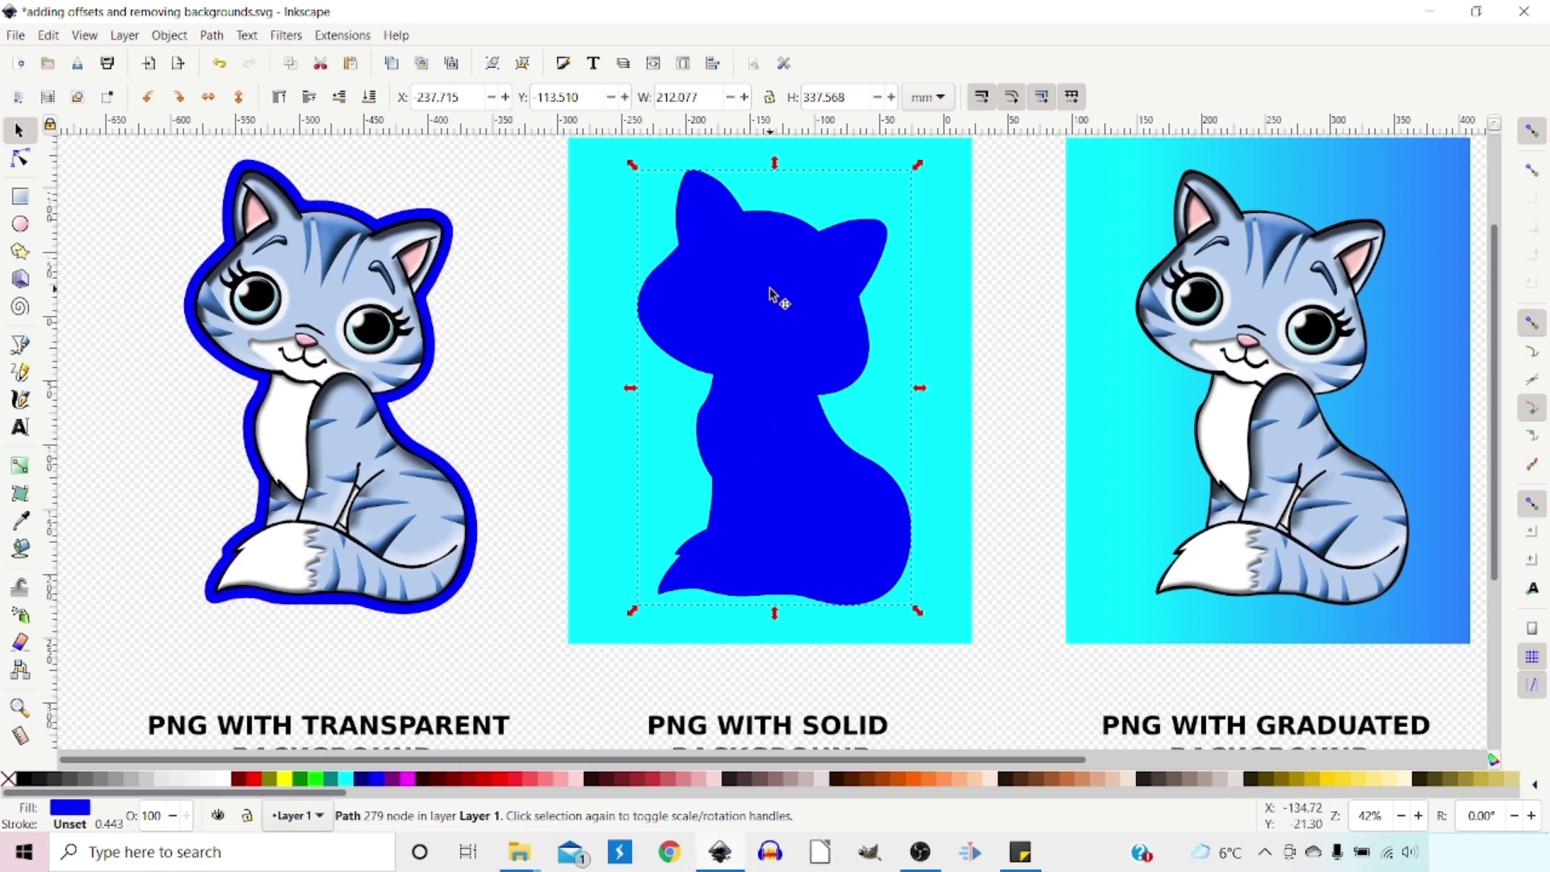
Clip the solid-background cat image with the blue silhouette.
{"action": "left_click", "coordinate": [589, 406], "text": "shift"}
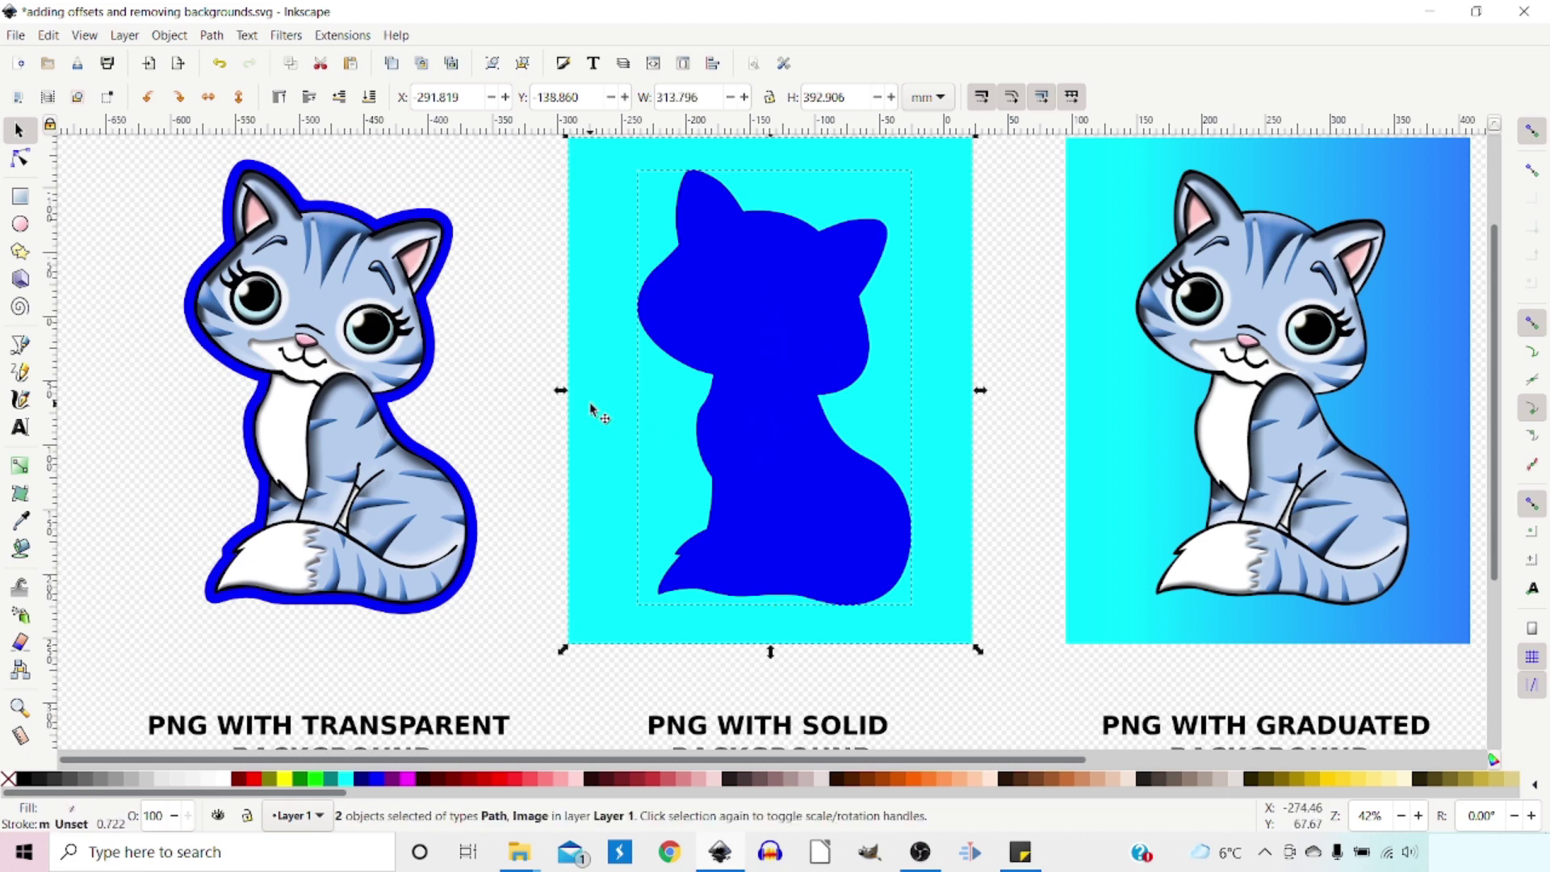
{"action": "left_click", "coordinate": [171, 37]}
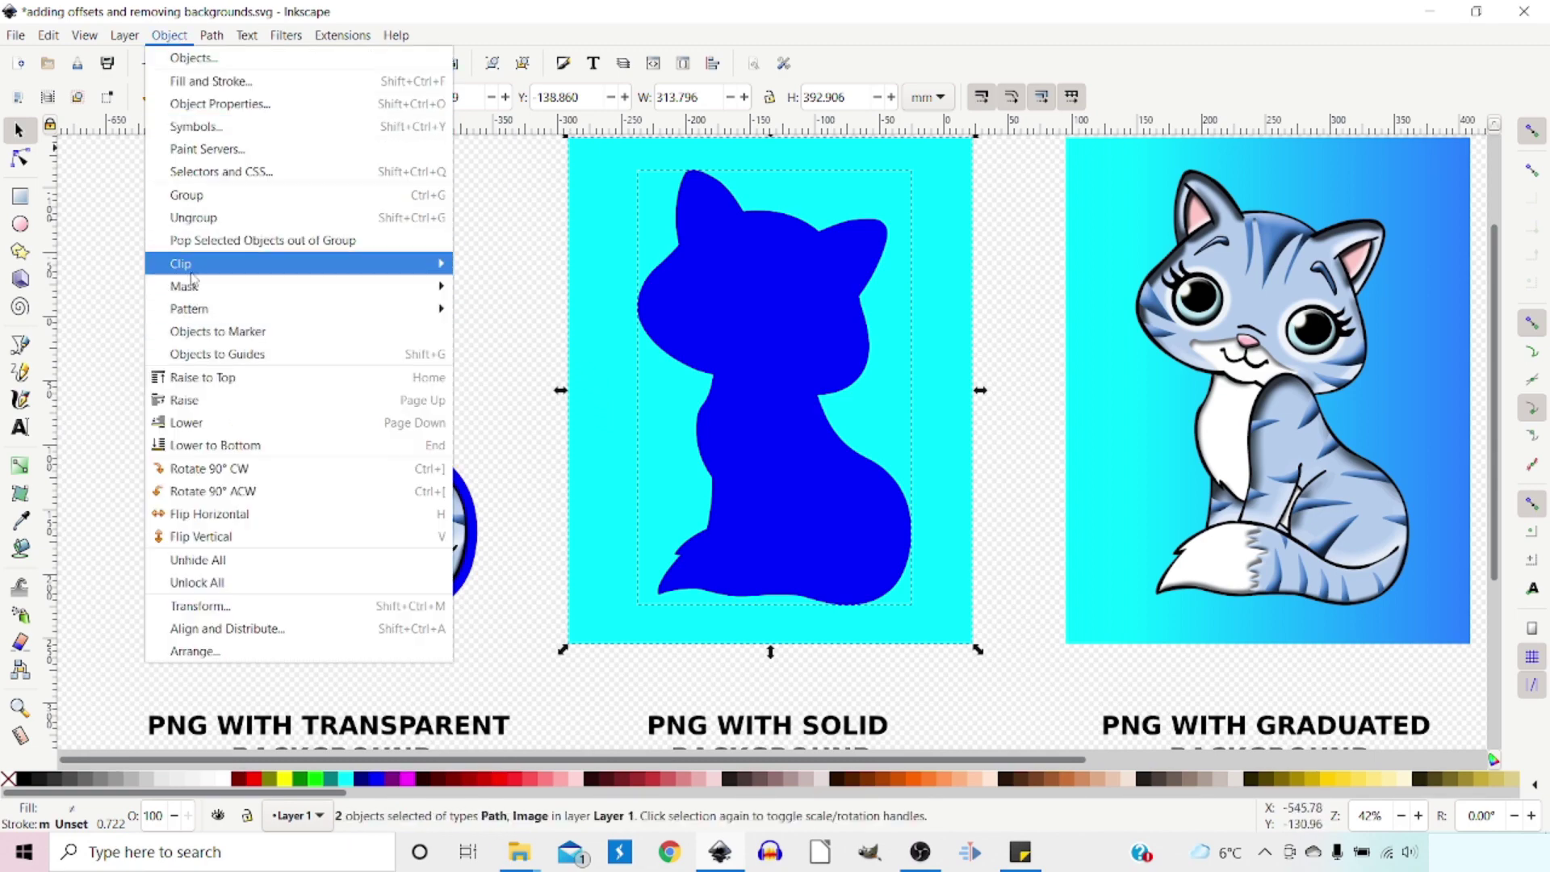
{"action": "mouse_move", "coordinate": [194, 274]}
{"action": "left_click", "coordinate": [504, 267]}
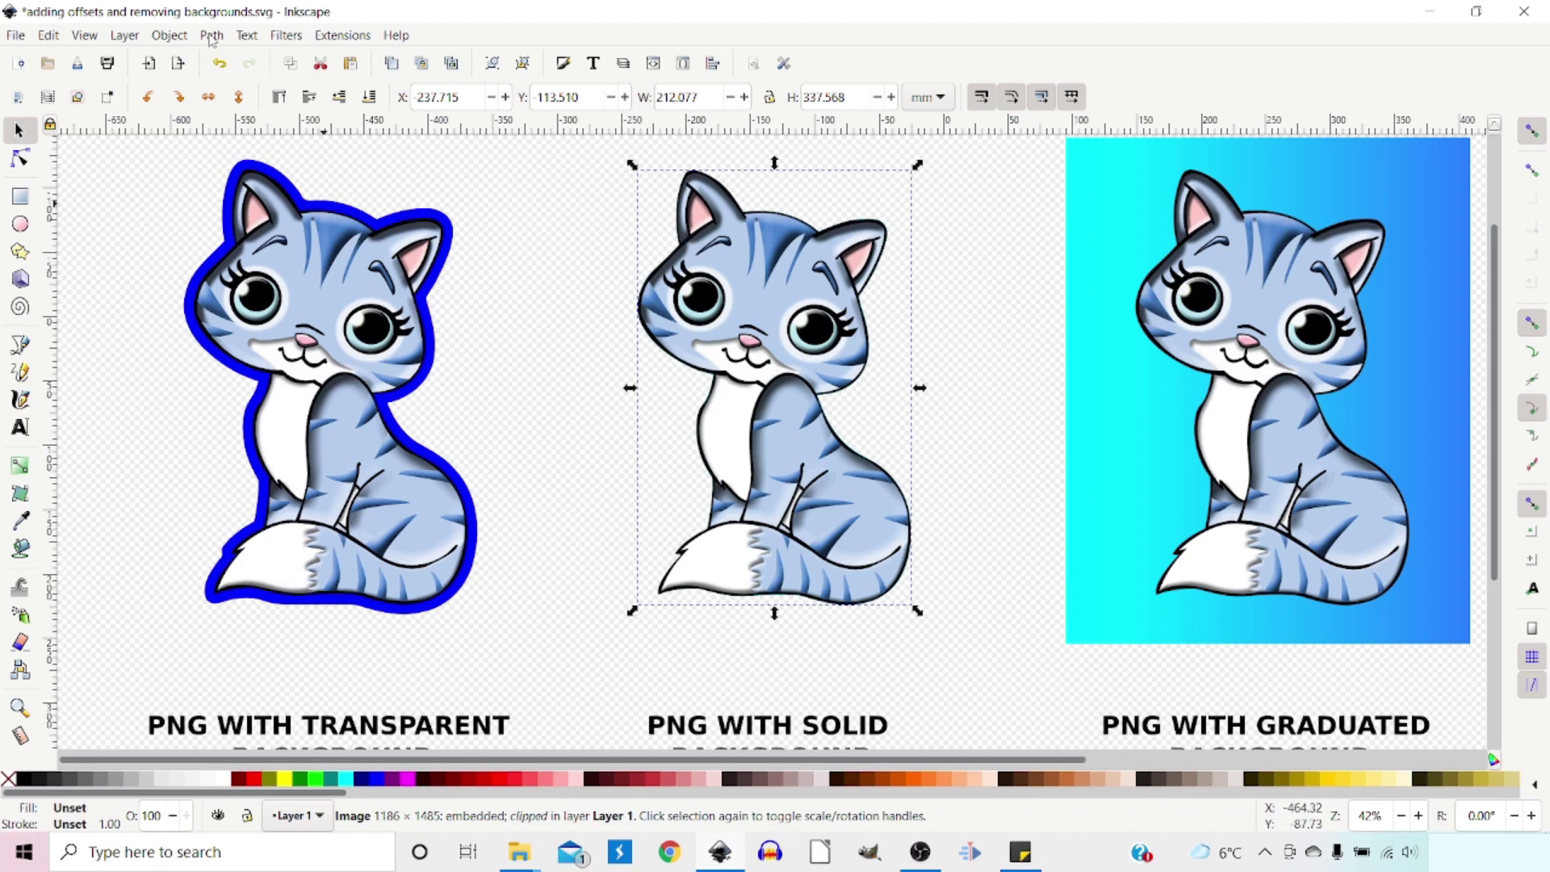
Release the clip from the solid-background cat image.
{"action": "left_click", "coordinate": [161, 35]}
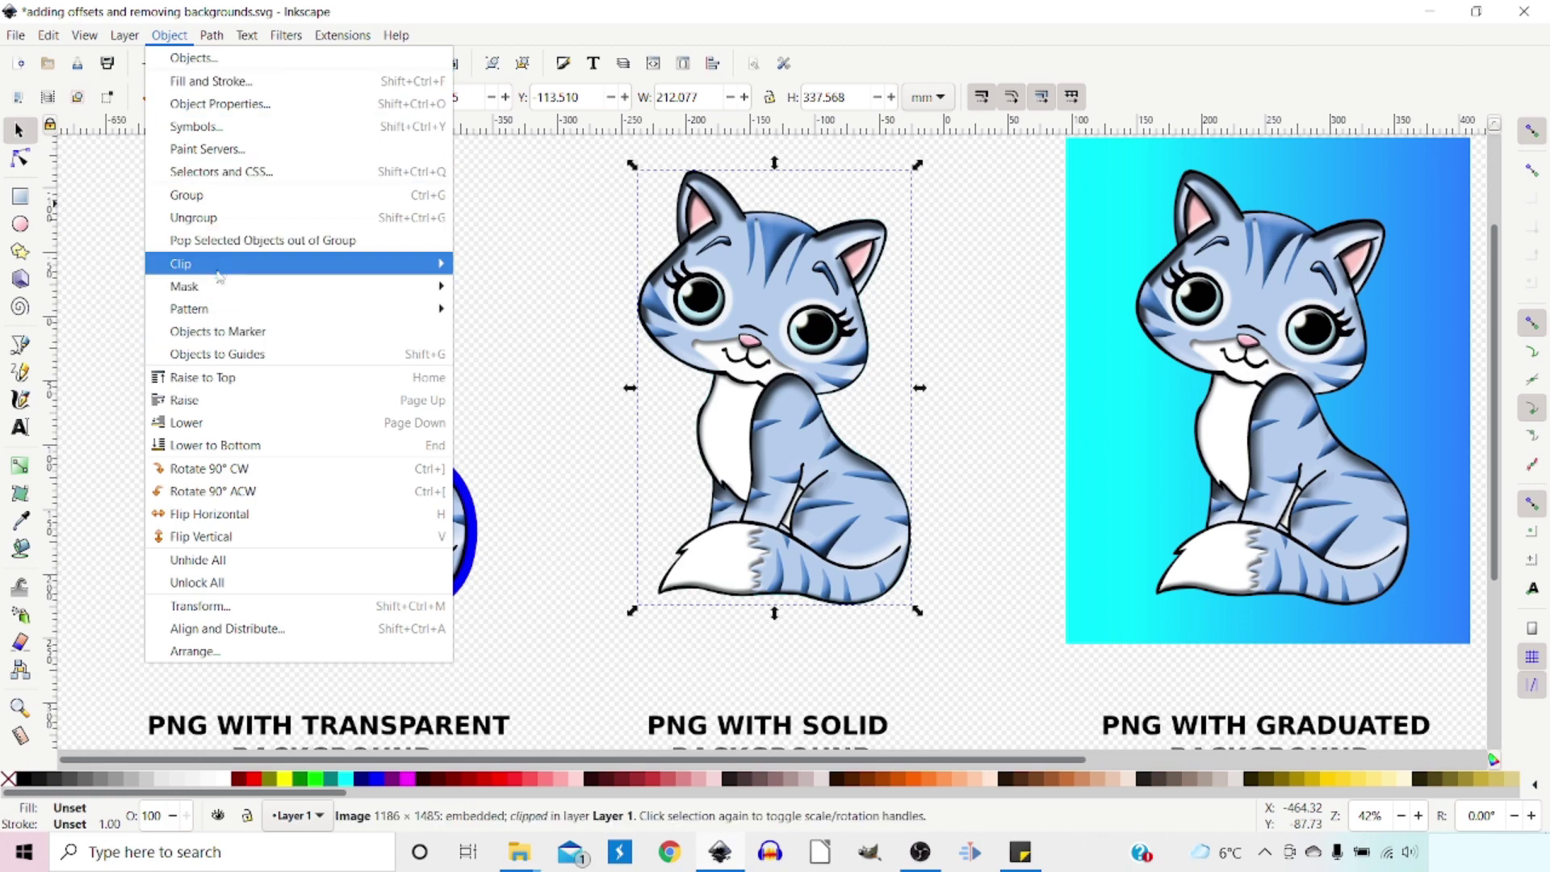
{"action": "mouse_move", "coordinate": [223, 265]}
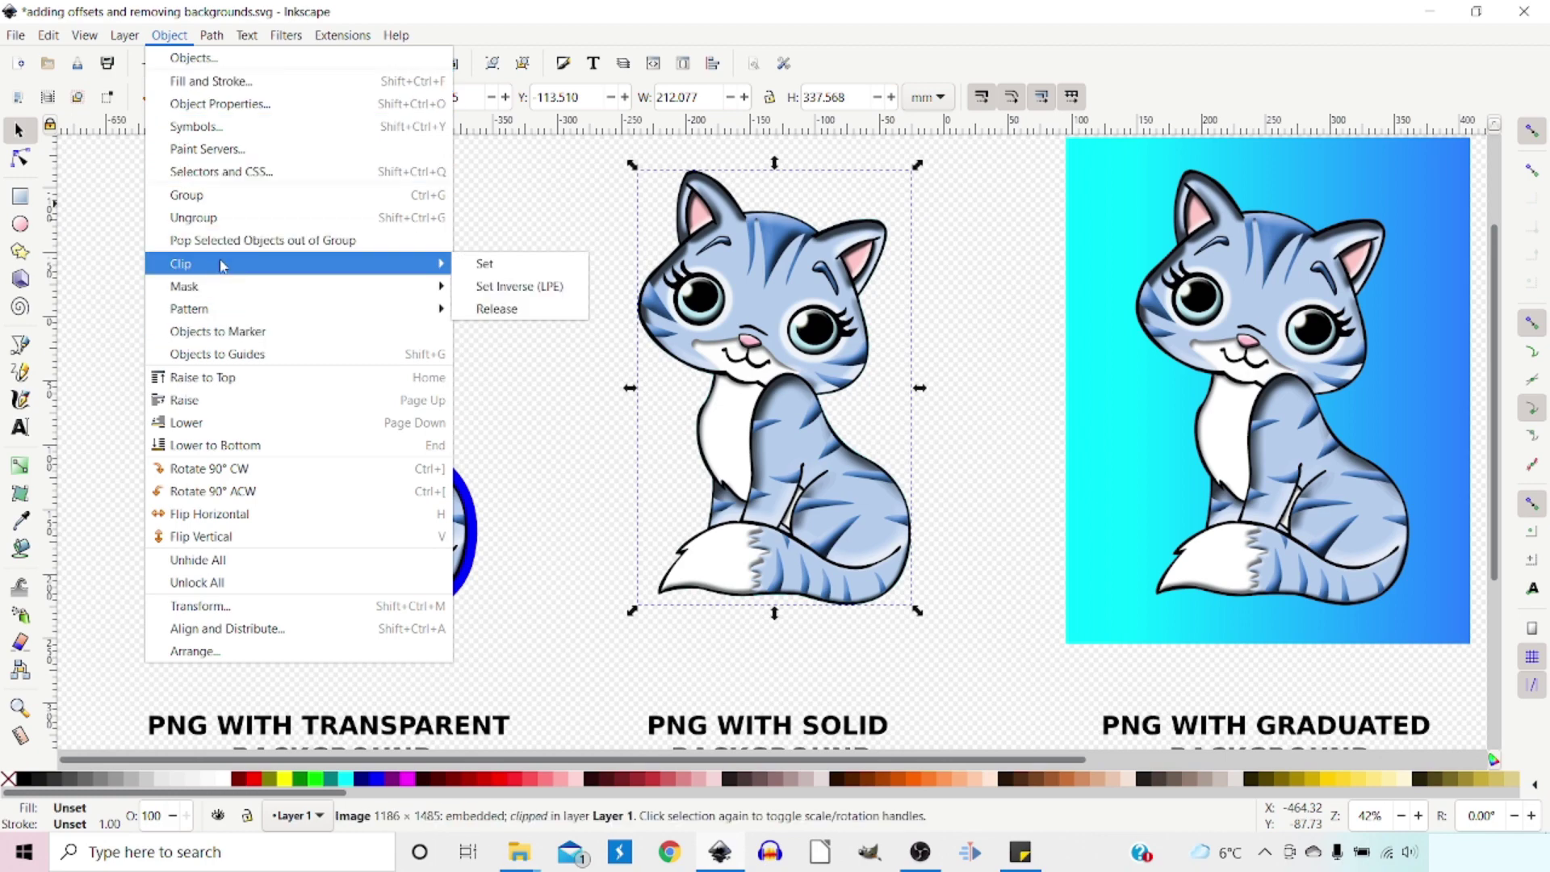
{"action": "left_click", "coordinate": [493, 315]}
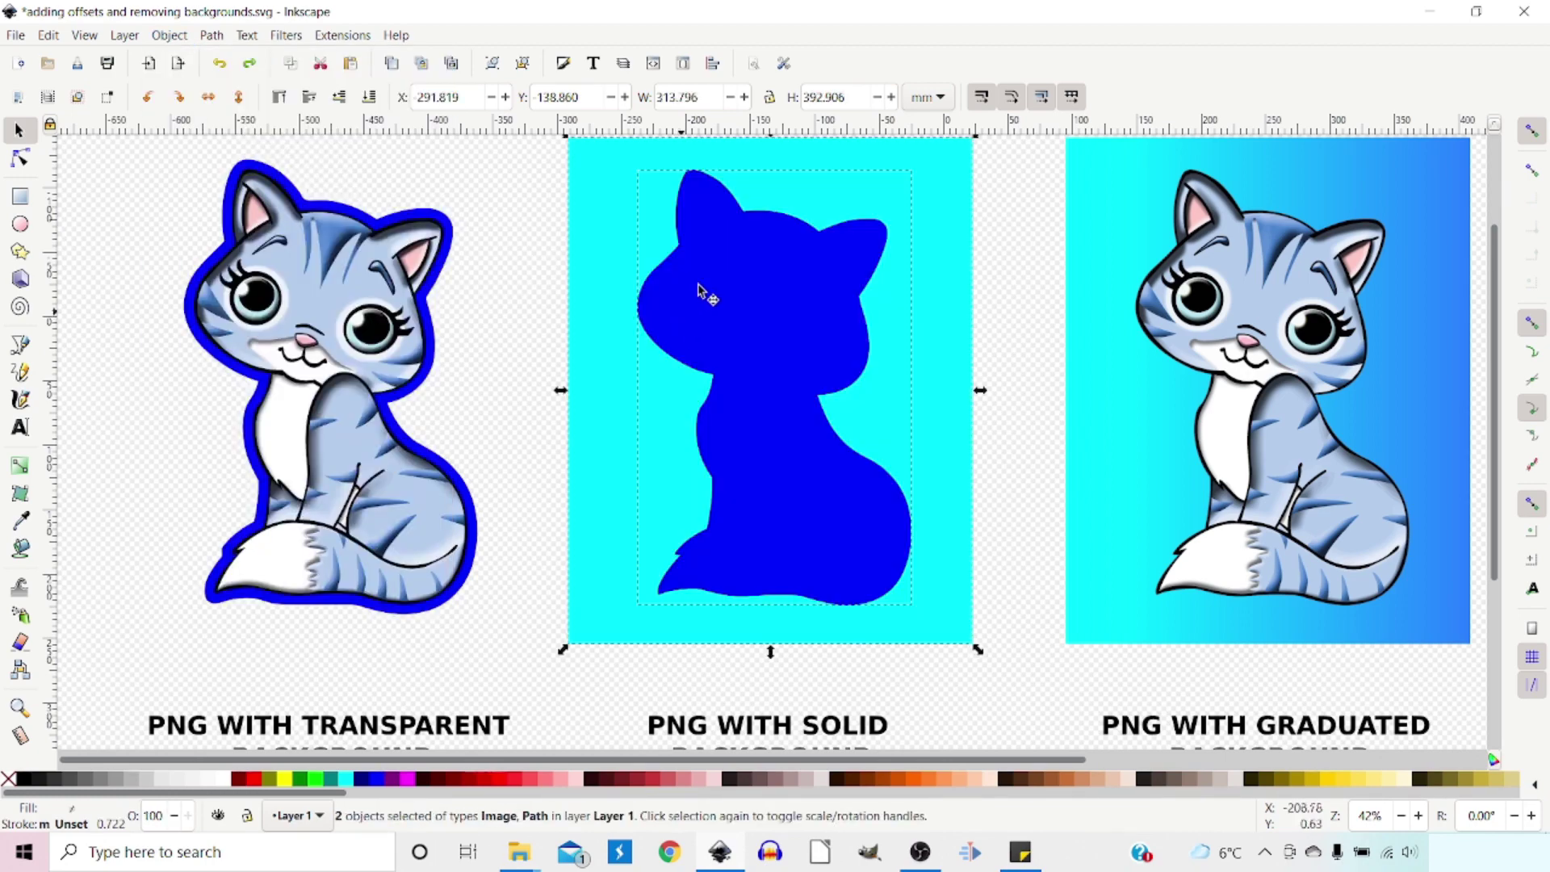
Move the blue silhouette off the solid-background cat image and undo the move.
{"action": "left_click", "coordinate": [480, 313]}
{"action": "left_click_drag", "start_coordinate": [795, 348], "coordinate": [1002, 423]}
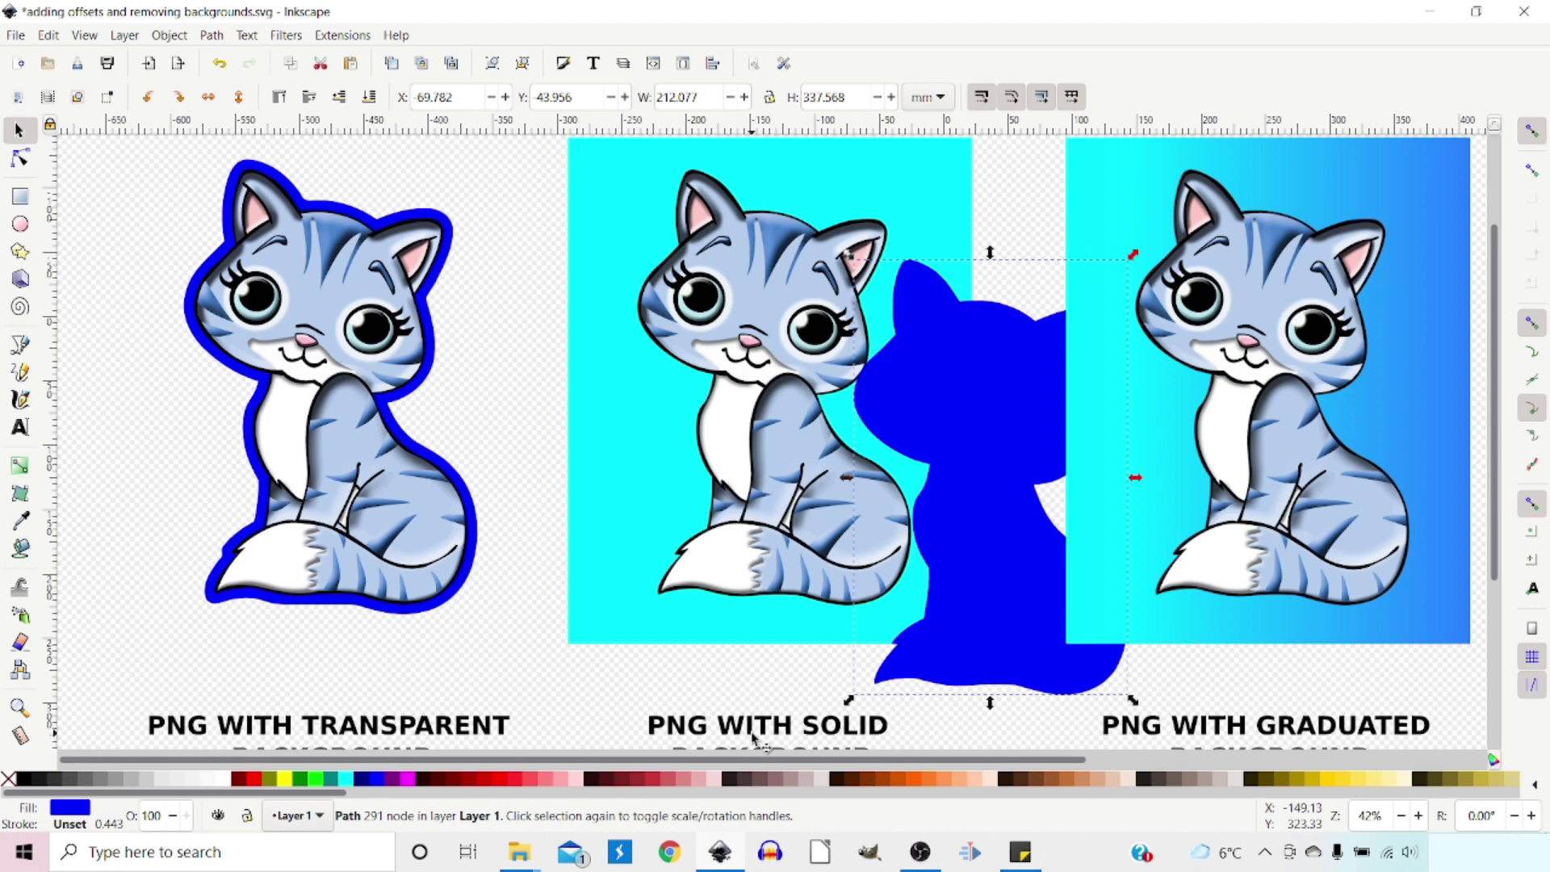
{"action": "key", "text": "ctrl"}
{"action": "key", "text": "ctrl+z"}
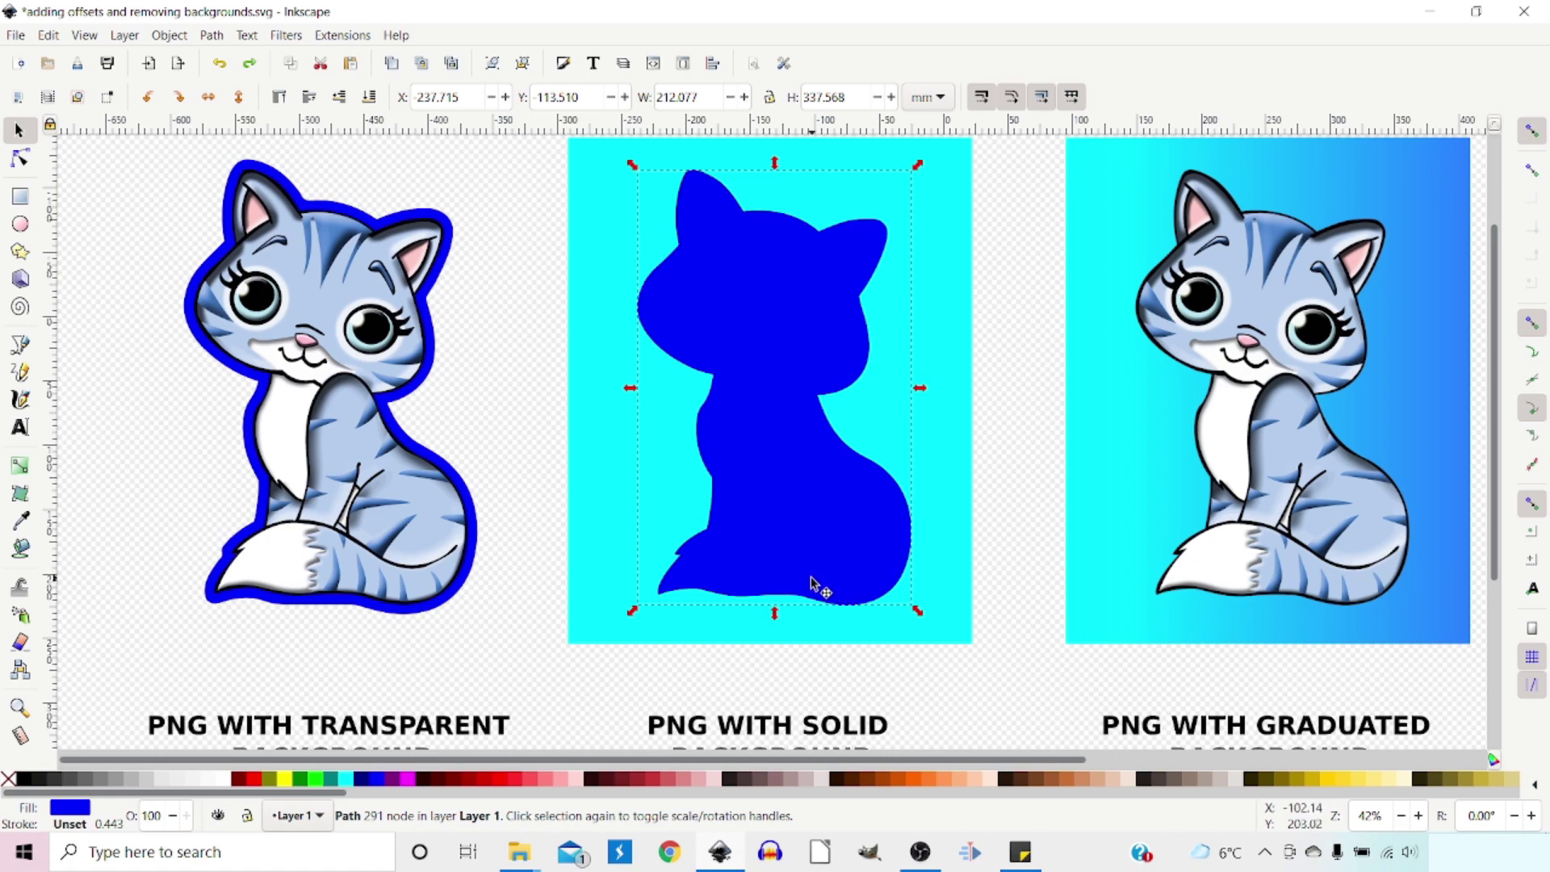
Clip the solid-background cat image with the blue silhouette so only the cat shape is kept.
{"action": "key", "text": "shift"}
{"action": "left_click", "coordinate": [609, 457], "text": "shift"}
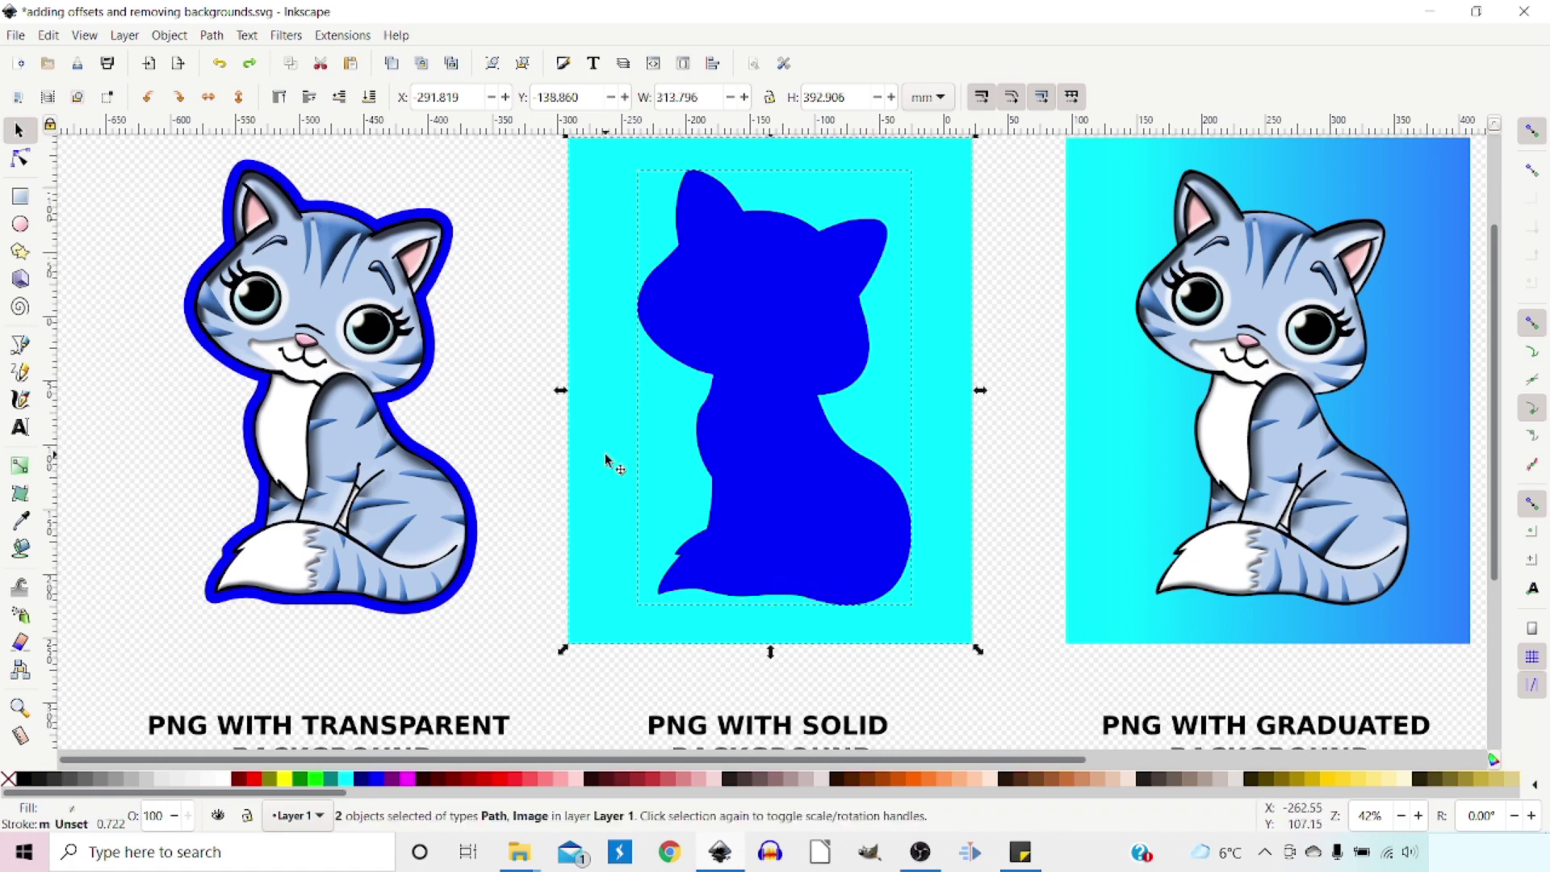
{"action": "left_click", "coordinate": [171, 37]}
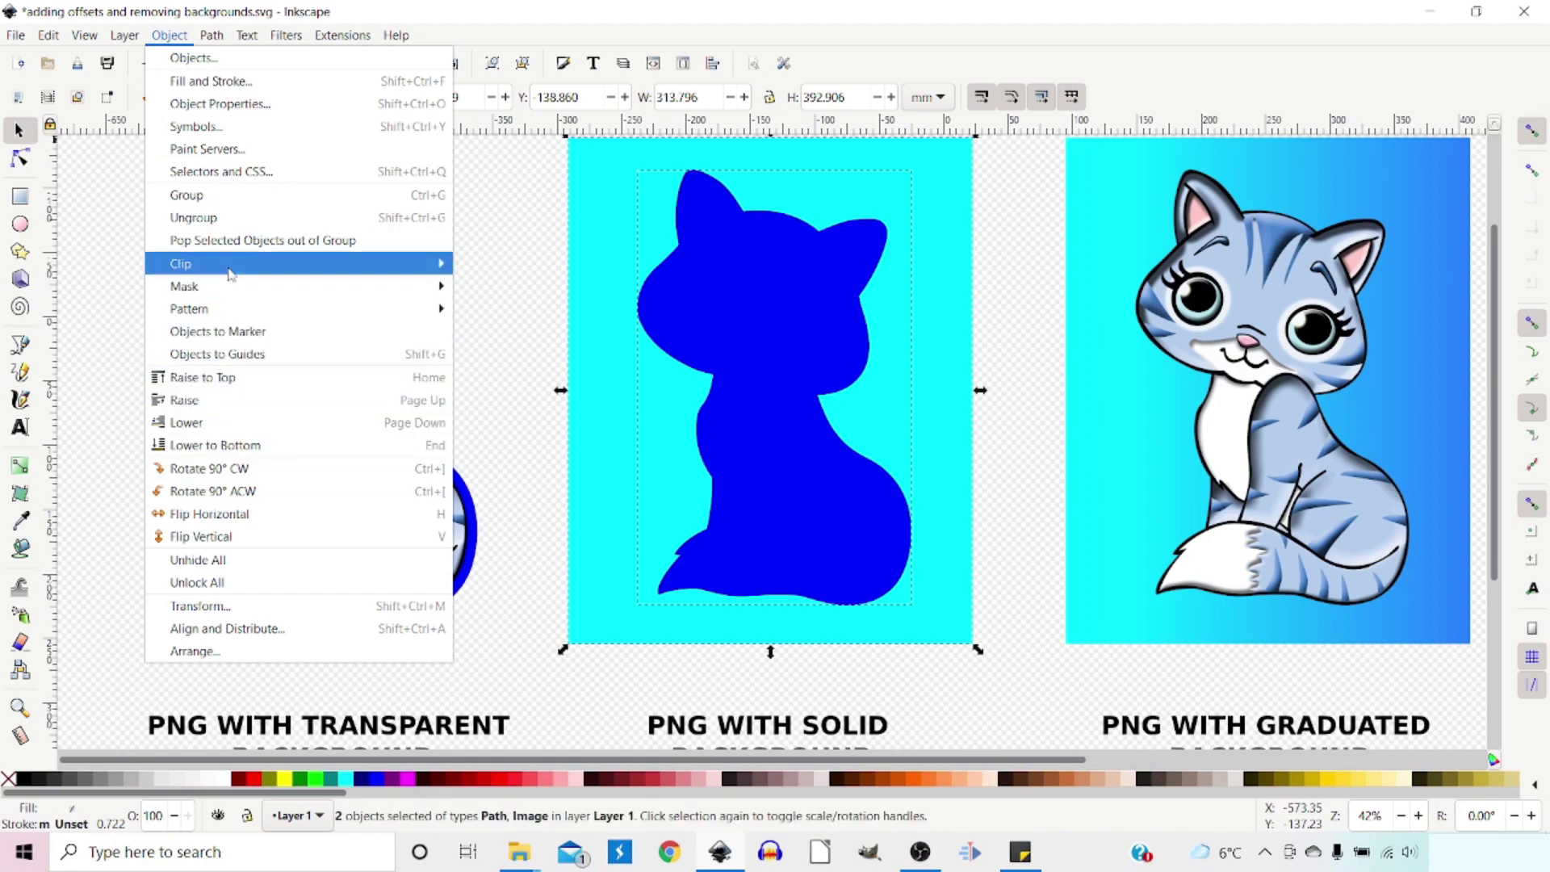
{"action": "mouse_move", "coordinate": [233, 269]}
{"action": "left_click", "coordinate": [482, 265]}
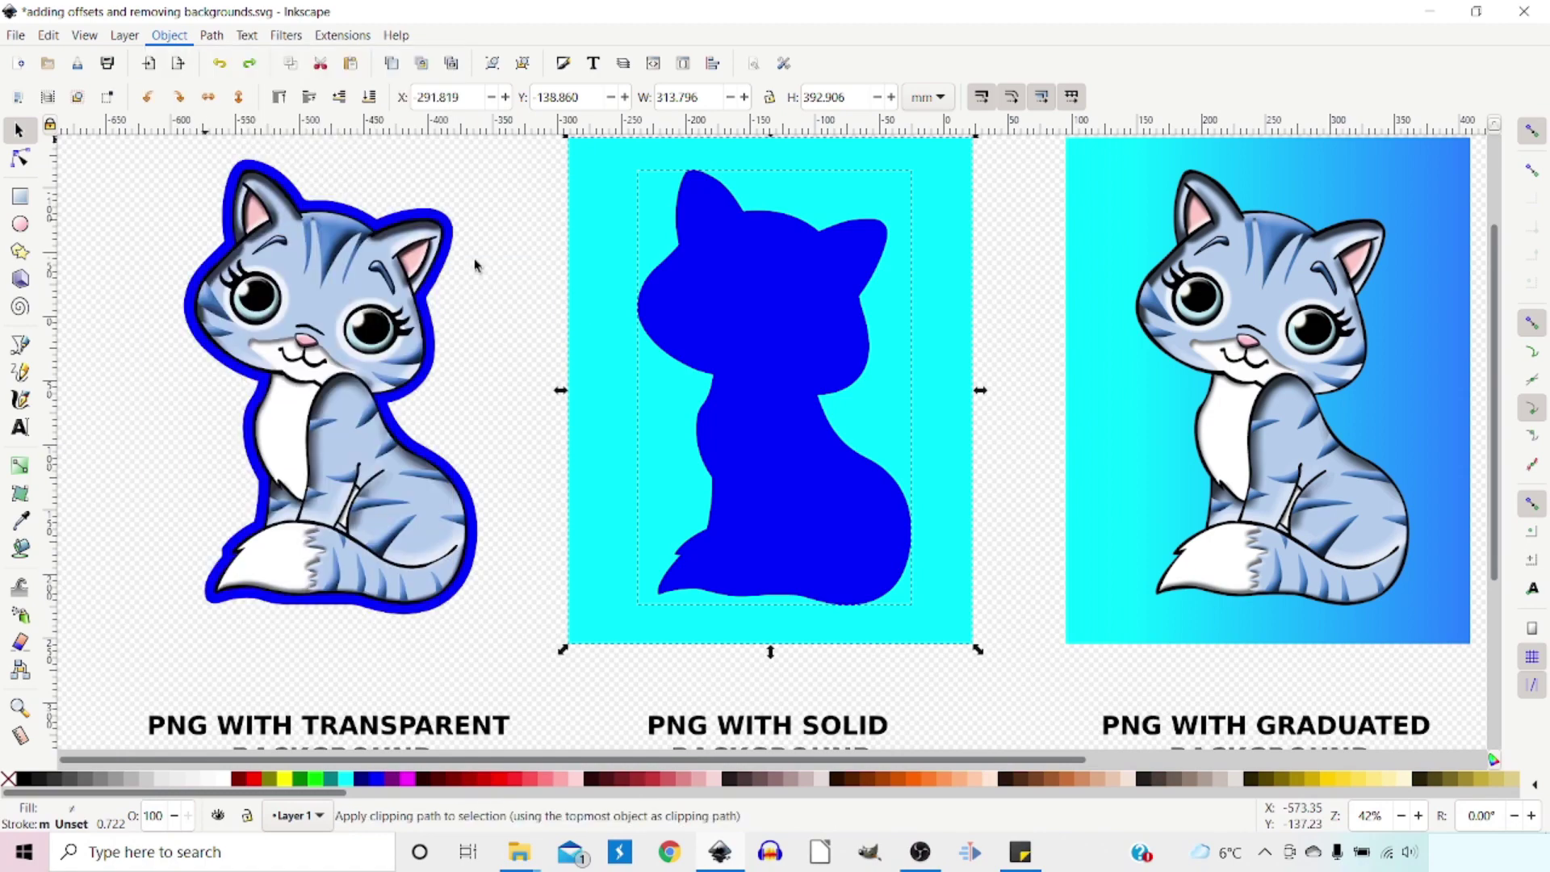
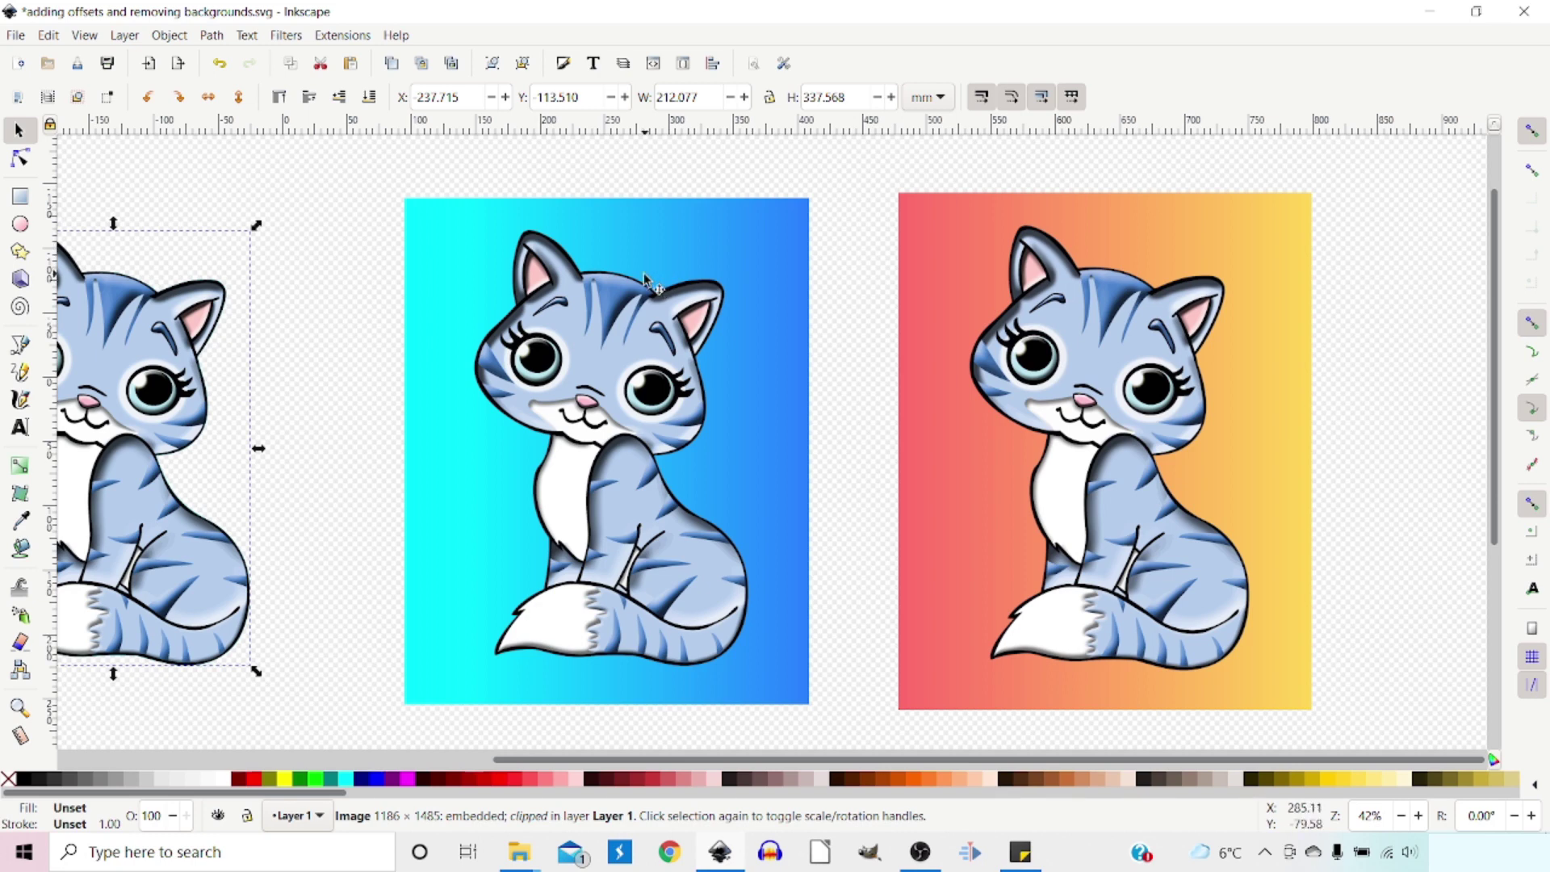
Rotate the canvas to 90° and zoom in to 63% on the graduated-background cat image.
{"action": "left_click", "coordinate": [1482, 815]}
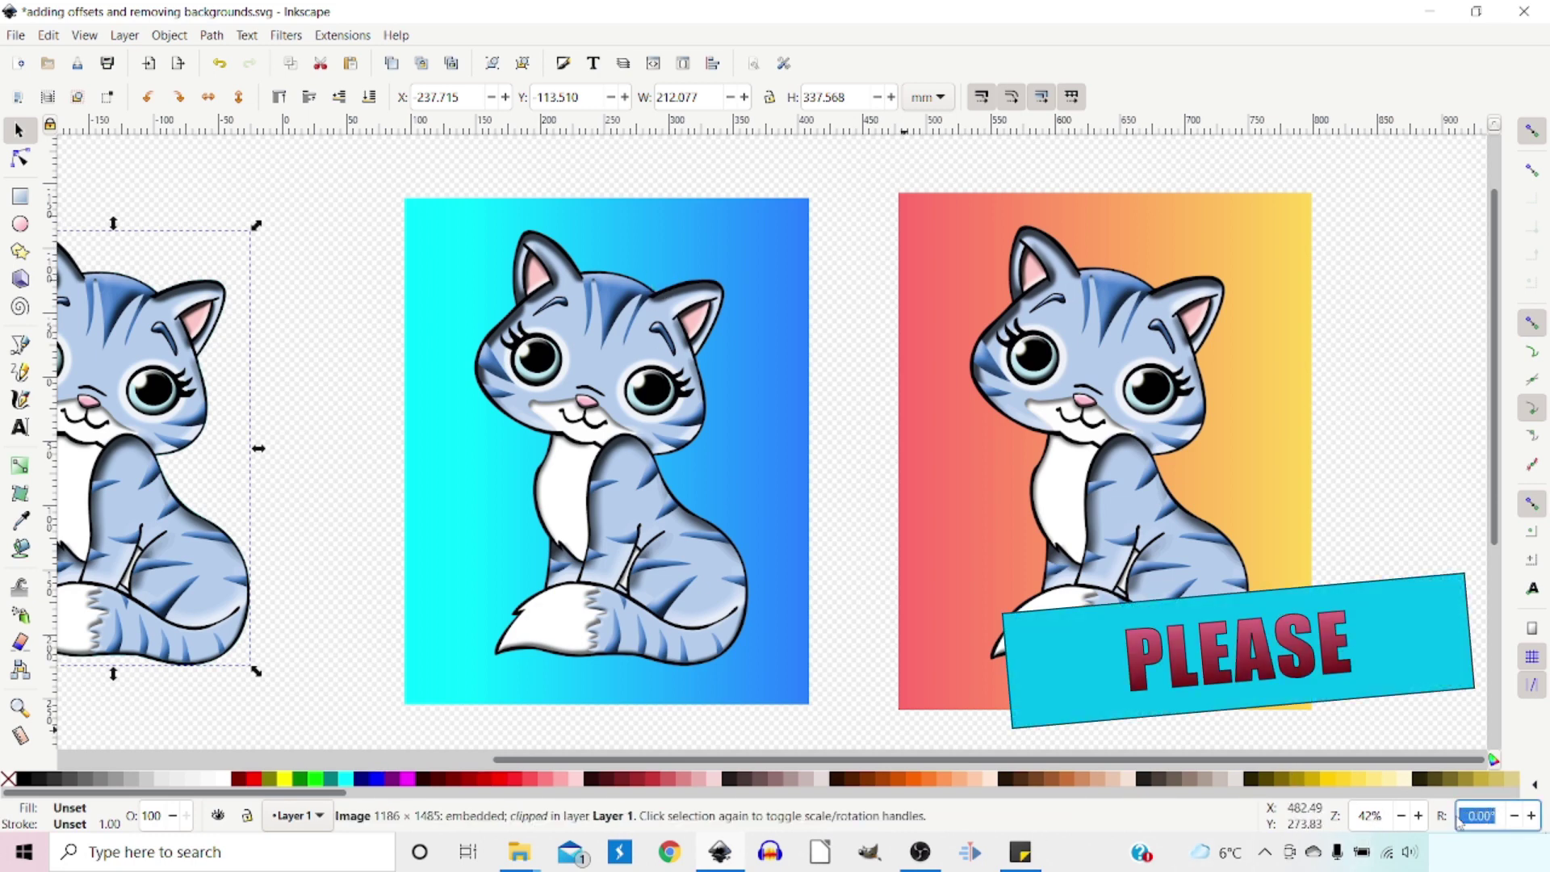
{"action": "type", "text": "90"}
{"action": "key", "text": "Return"}
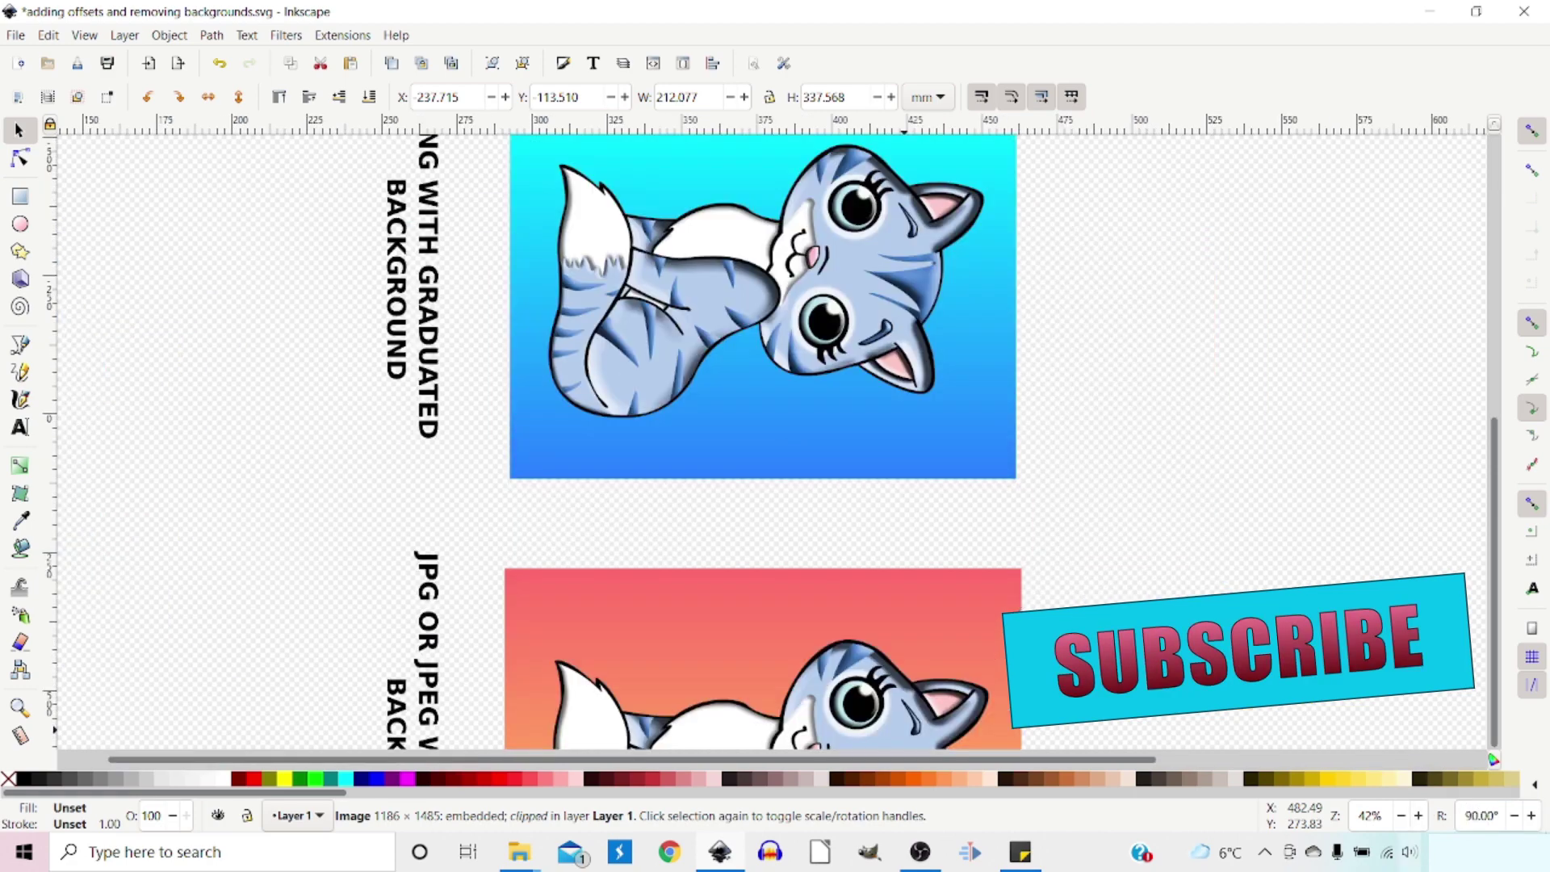
{"action": "left_click", "coordinate": [1419, 815]}
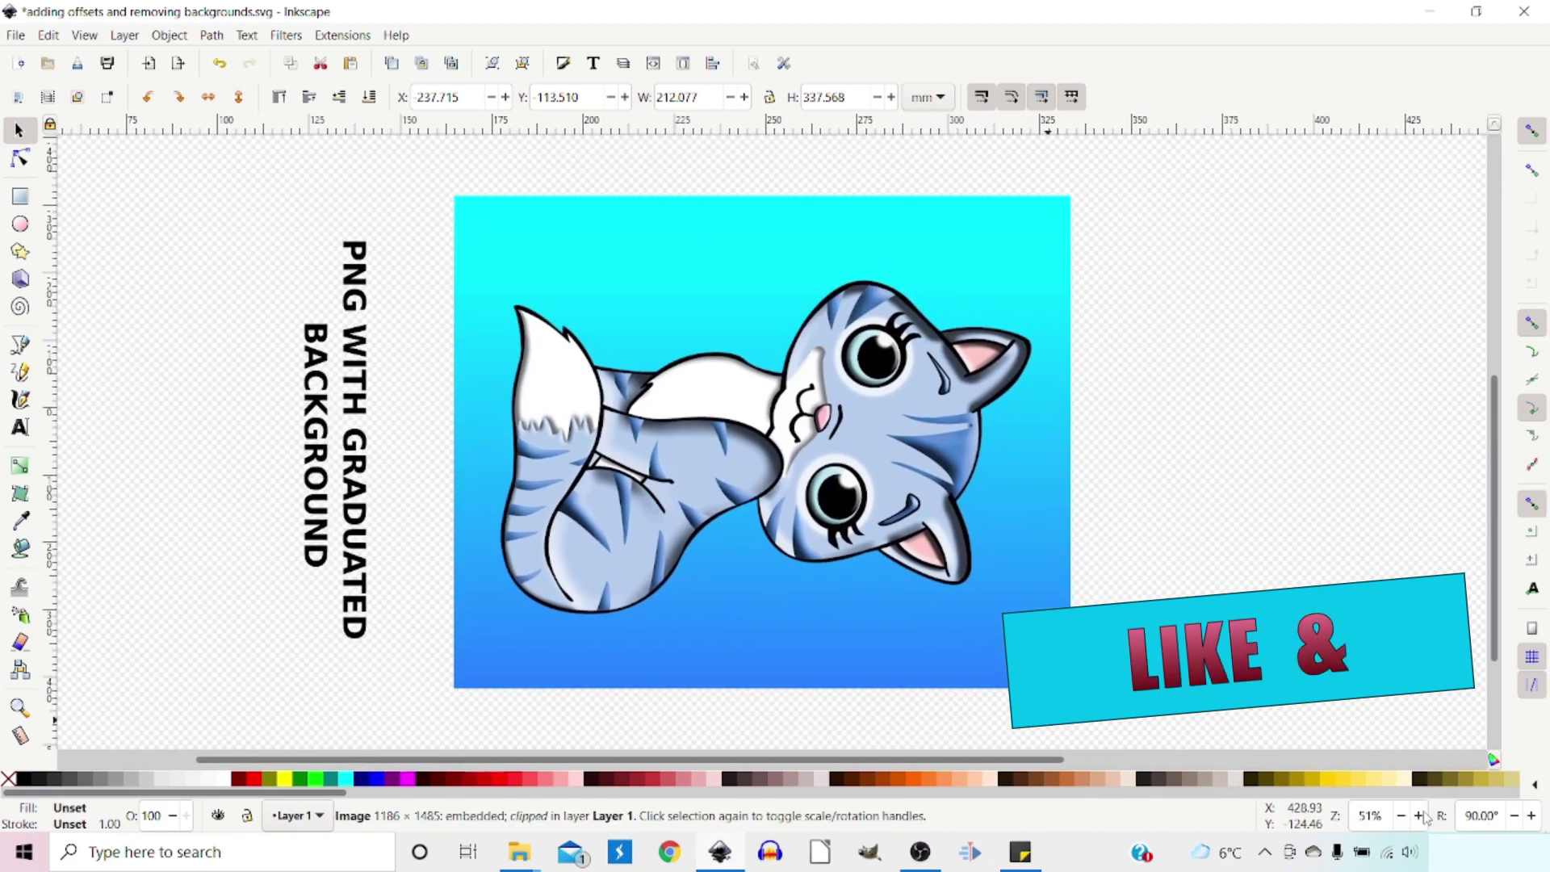
{"action": "left_click", "coordinate": [1419, 815]}
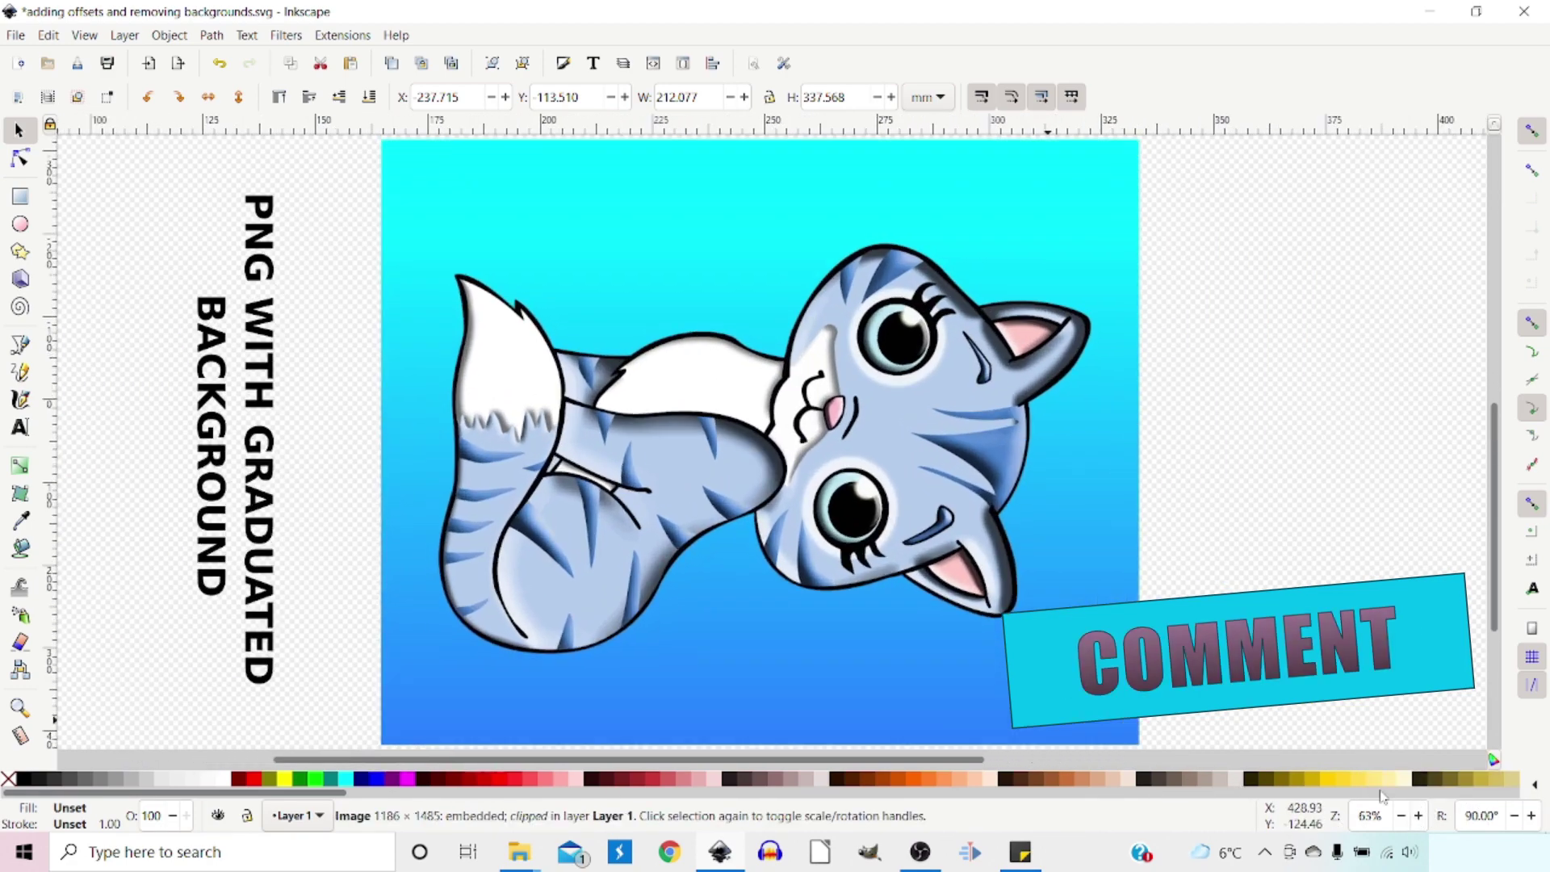
Fill the graduated background around the cat using the Paint Bucket with threshold 5 and a freehand stroke.
{"action": "key", "text": "shift+F7"}
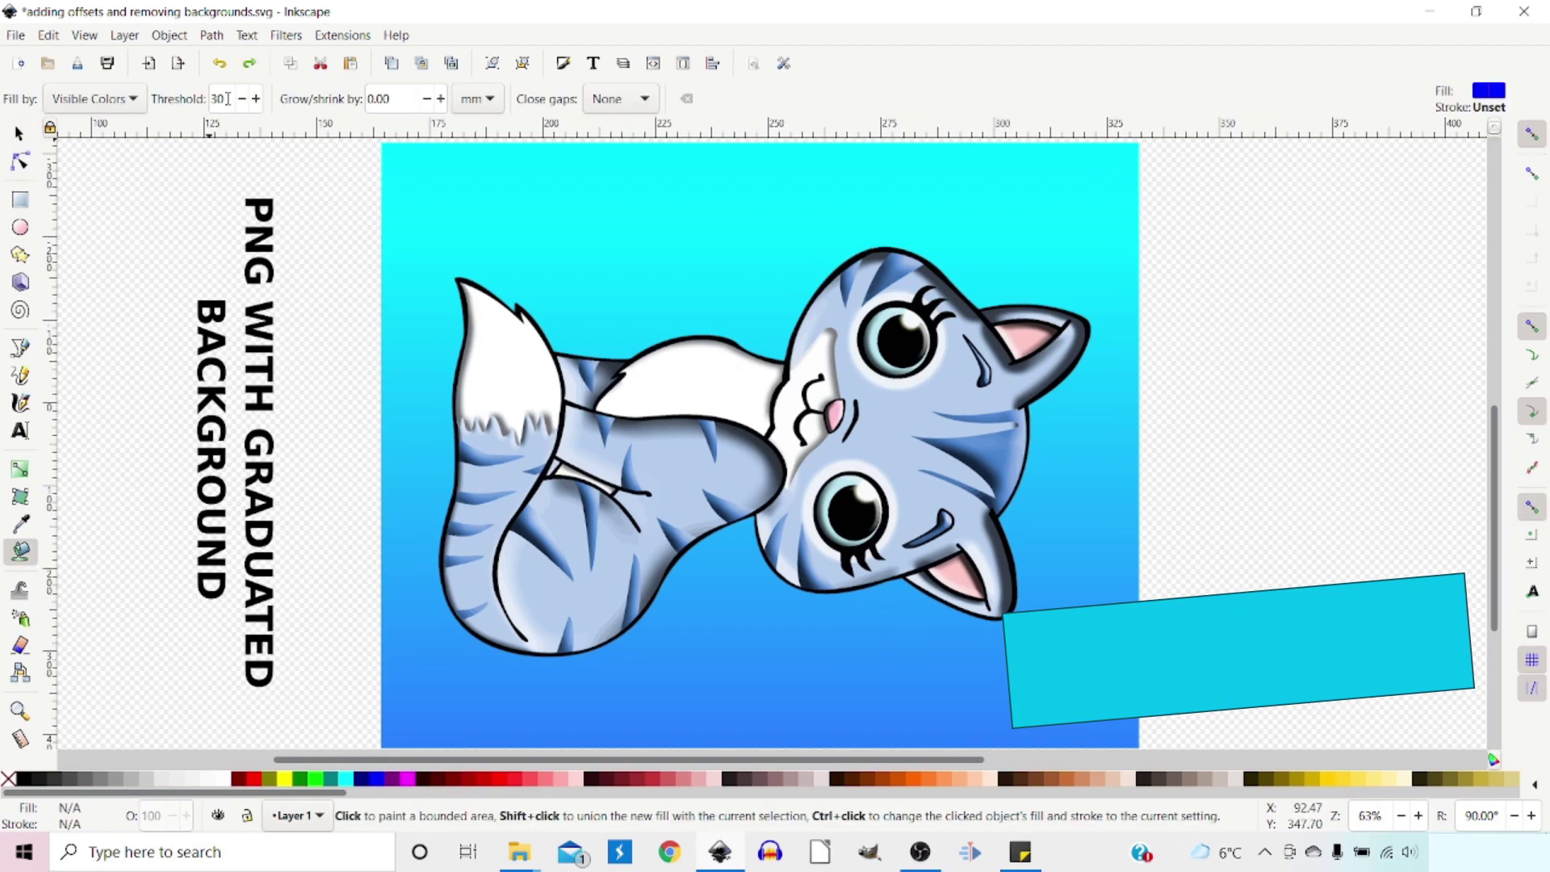
{"action": "left_click", "coordinate": [227, 98]}
{"action": "double_click", "coordinate": [227, 99]}
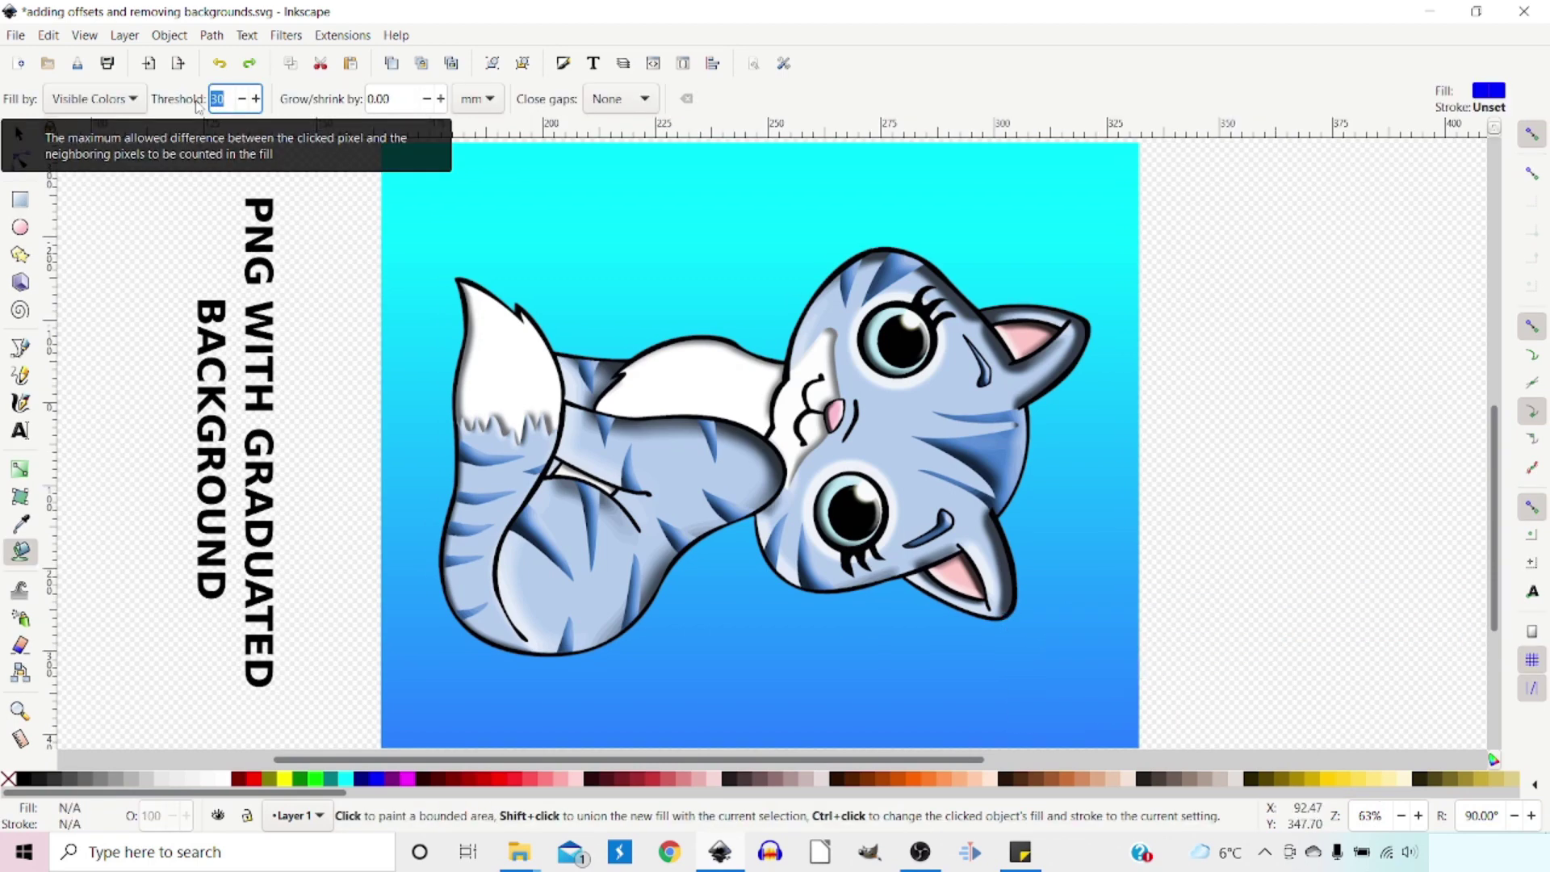
{"action": "type", "text": "5"}
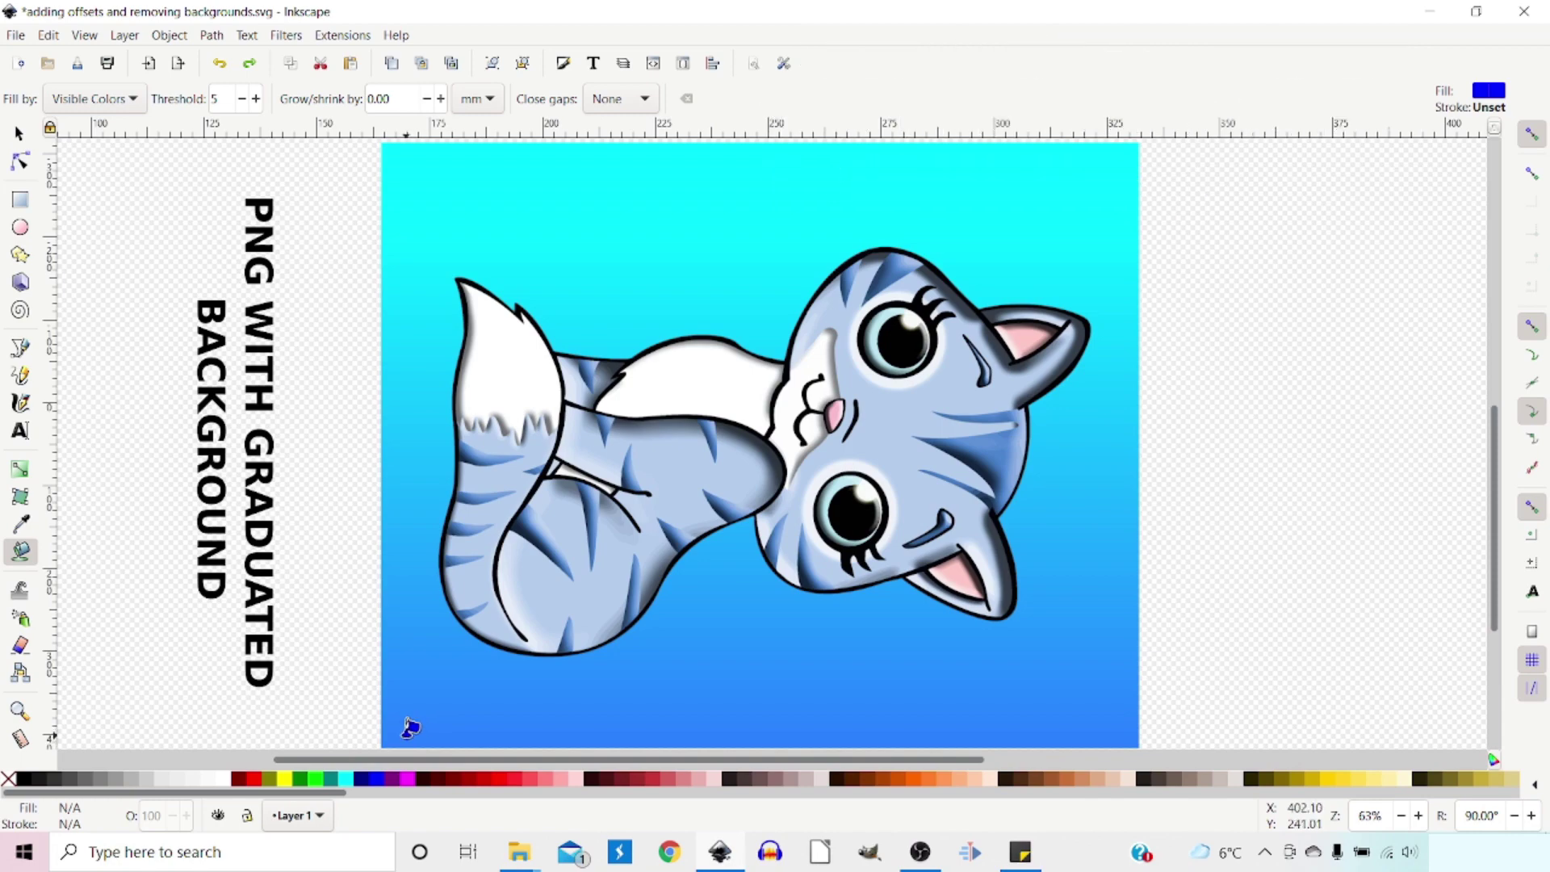
{"action": "mouse_move", "coordinate": [410, 729]}
{"action": "left_mouse_down"}
{"action": "mouse_move", "coordinate": [396, 694]}
{"action": "mouse_move", "coordinate": [420, 407]}
{"action": "mouse_move", "coordinate": [440, 255]}
{"action": "mouse_move", "coordinate": [468, 197]}
{"action": "mouse_move", "coordinate": [556, 161]}
{"action": "mouse_move", "coordinate": [834, 149]}
{"action": "mouse_move", "coordinate": [959, 159]}
{"action": "mouse_move", "coordinate": [1044, 191]}
{"action": "mouse_move", "coordinate": [1109, 300]}
{"action": "mouse_move", "coordinate": [1046, 611]}
{"action": "mouse_move", "coordinate": [940, 689]}
{"action": "mouse_move", "coordinate": [791, 671]}
{"action": "mouse_move", "coordinate": [725, 627]}
{"action": "mouse_move", "coordinate": [735, 529]}
{"action": "left_mouse_up"}
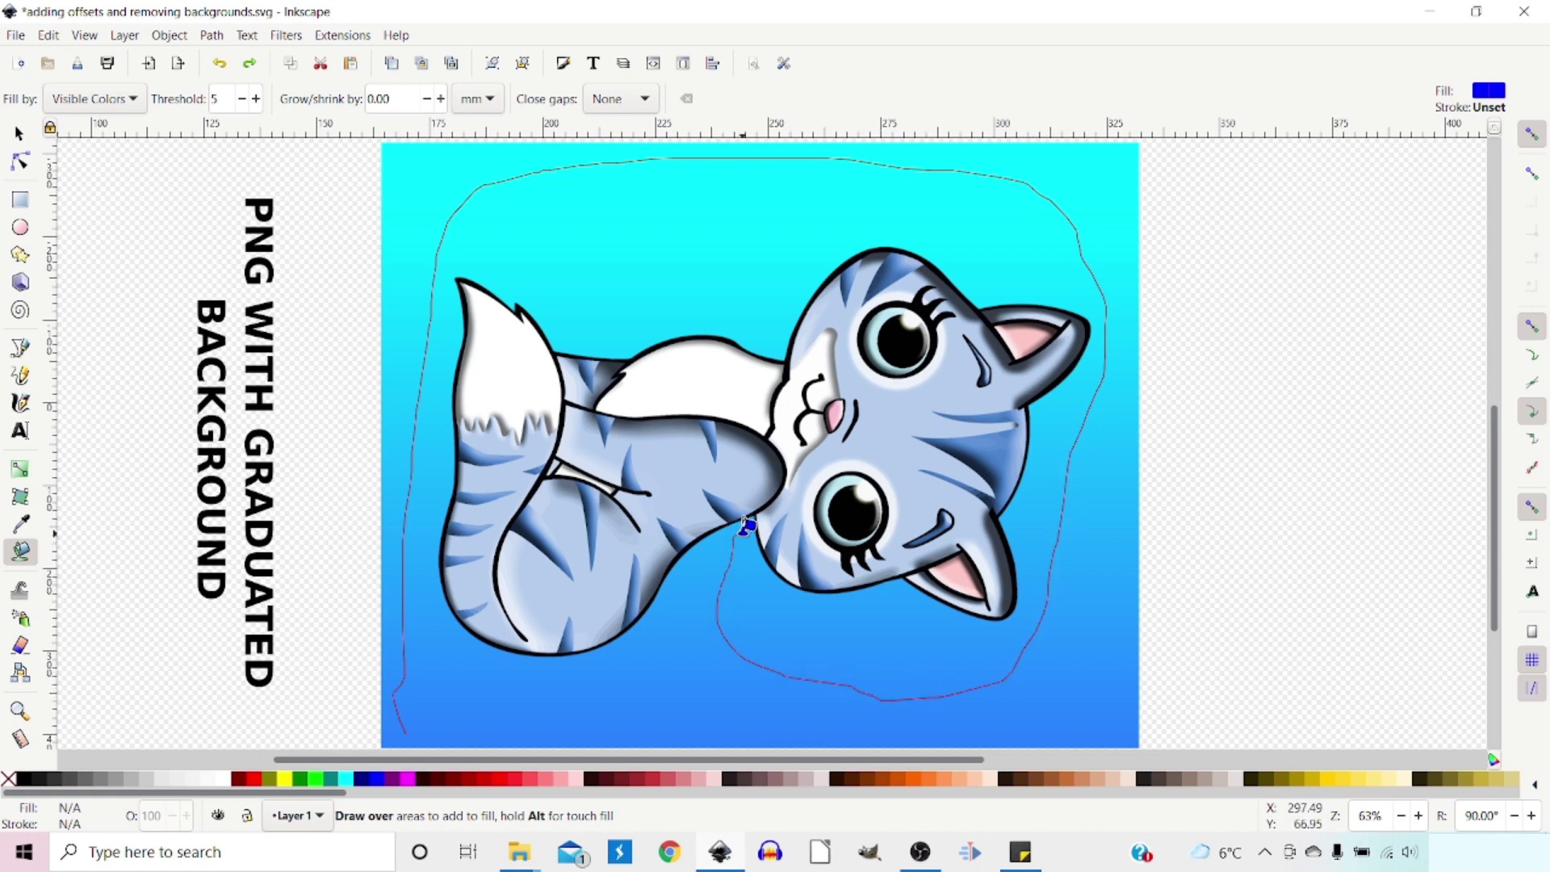
{"action": "left_click_drag", "start_coordinate": [723, 582], "coordinate": [724, 583]}
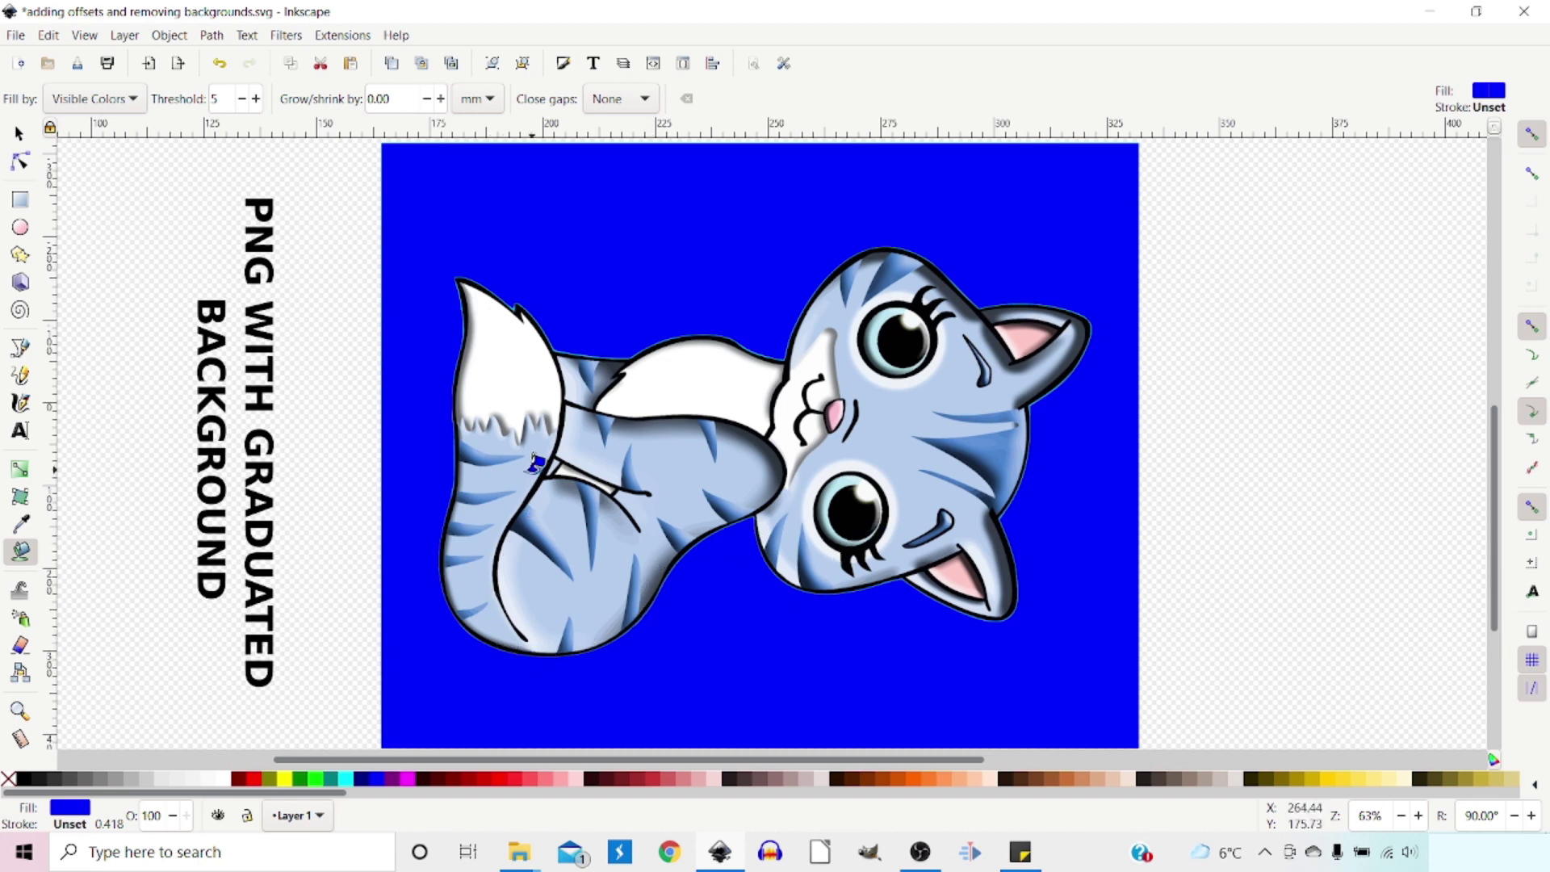
Set the Paint Bucket threshold to 30, undo the previous fill and refill the graduated background with a stroke around the cat.
{"action": "double_click", "coordinate": [228, 98]}
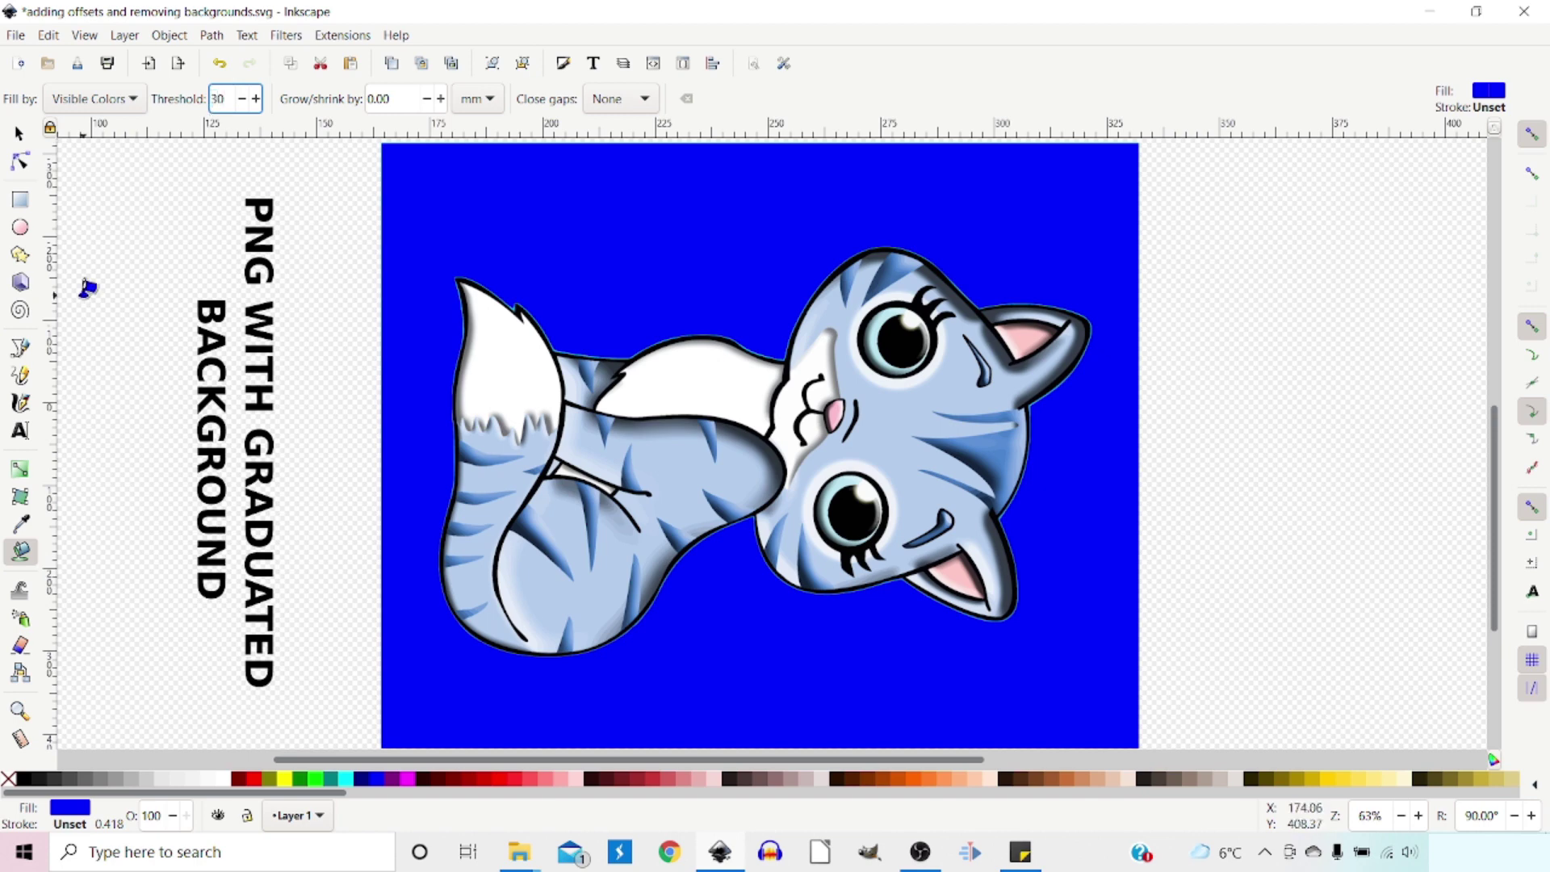
{"action": "key", "text": "Return"}
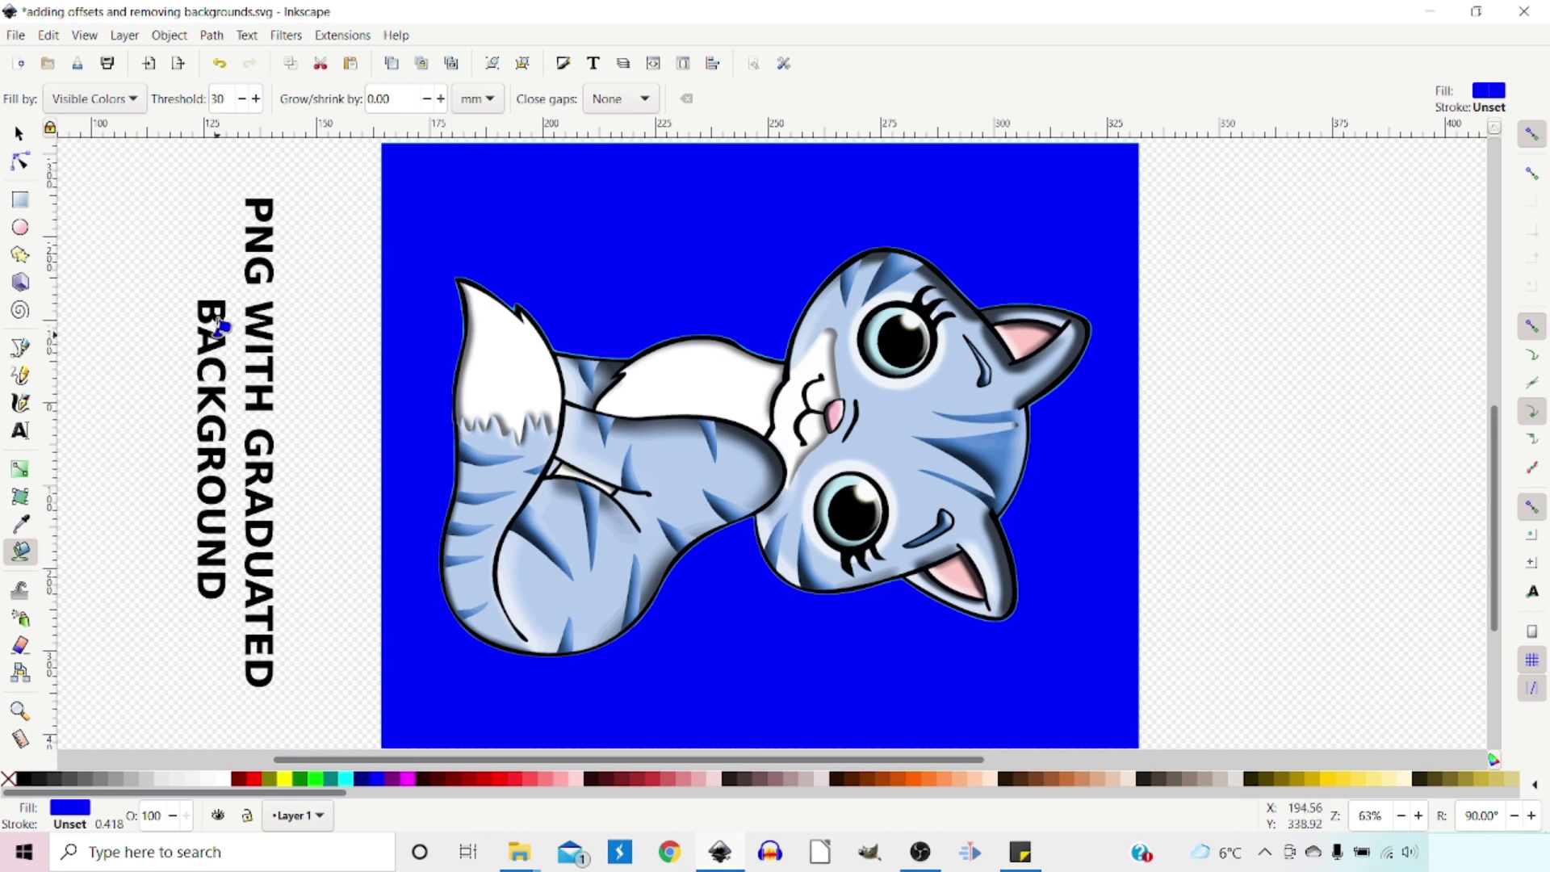
{"action": "key", "text": "ctrl+z"}
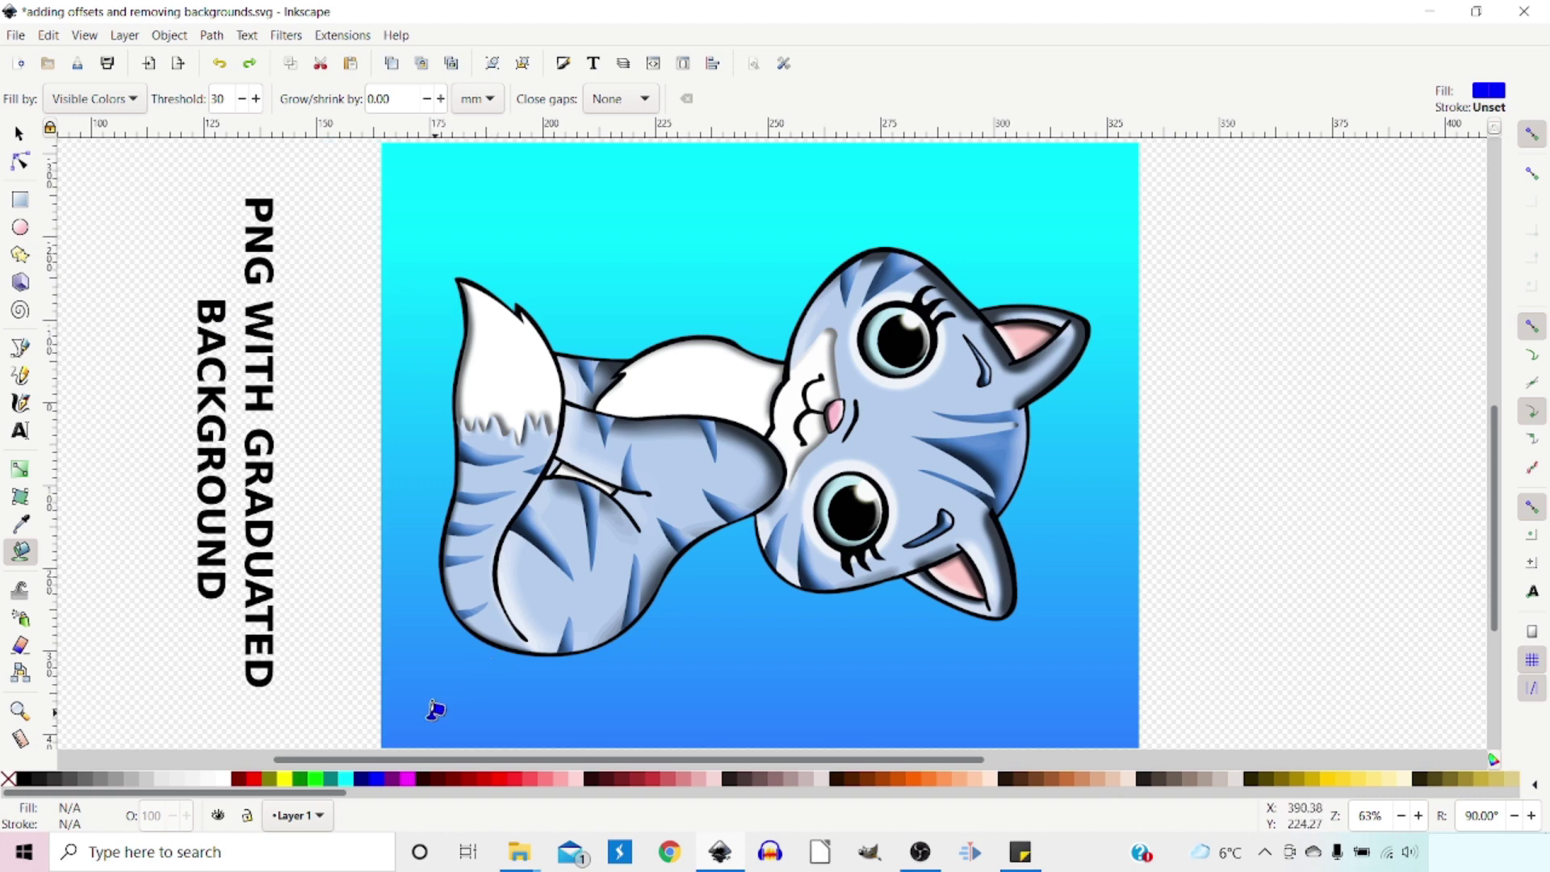
{"action": "mouse_move", "coordinate": [426, 726]}
{"action": "left_mouse_down"}
{"action": "mouse_move", "coordinate": [425, 387]}
{"action": "mouse_move", "coordinate": [457, 197]}
{"action": "mouse_move", "coordinate": [611, 156]}
{"action": "mouse_move", "coordinate": [1036, 158]}
{"action": "mouse_move", "coordinate": [1068, 175]}
{"action": "mouse_move", "coordinate": [1108, 360]}
{"action": "mouse_move", "coordinate": [1084, 604]}
{"action": "mouse_move", "coordinate": [1067, 628]}
{"action": "mouse_move", "coordinate": [1005, 677]}
{"action": "mouse_move", "coordinate": [817, 690]}
{"action": "mouse_move", "coordinate": [782, 659]}
{"action": "mouse_move", "coordinate": [739, 527]}
{"action": "left_mouse_up"}
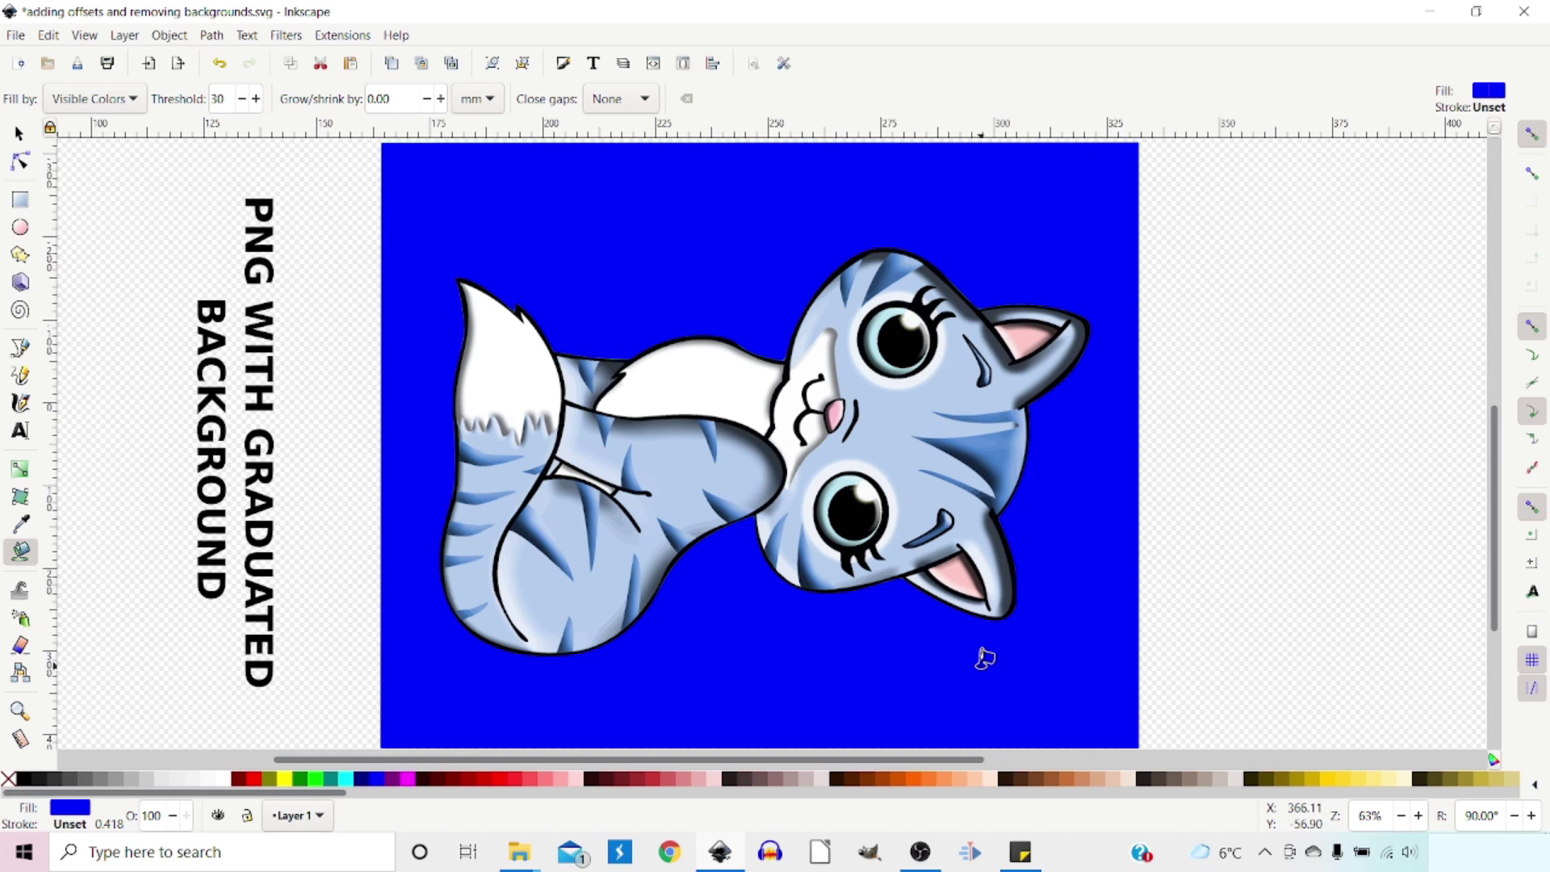
Reset the canvas rotation to 0° and zoom out to 45% so the whole blue-filled cat image is shown.
{"action": "left_click_drag", "start_coordinate": [1499, 816], "coordinate": [1462, 815]}
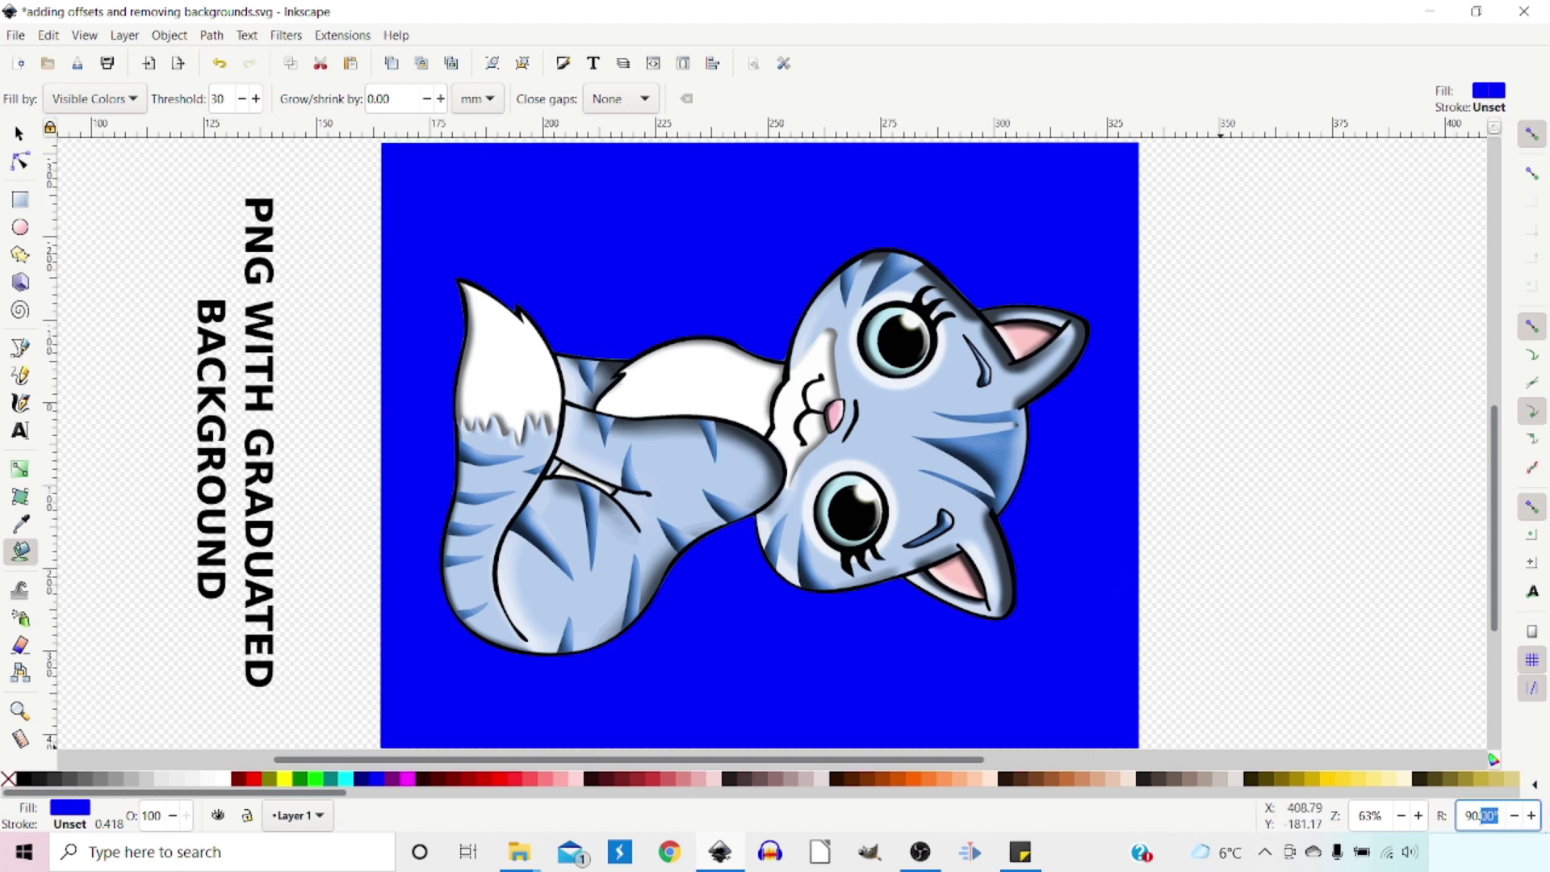
{"action": "type", "text": "0"}
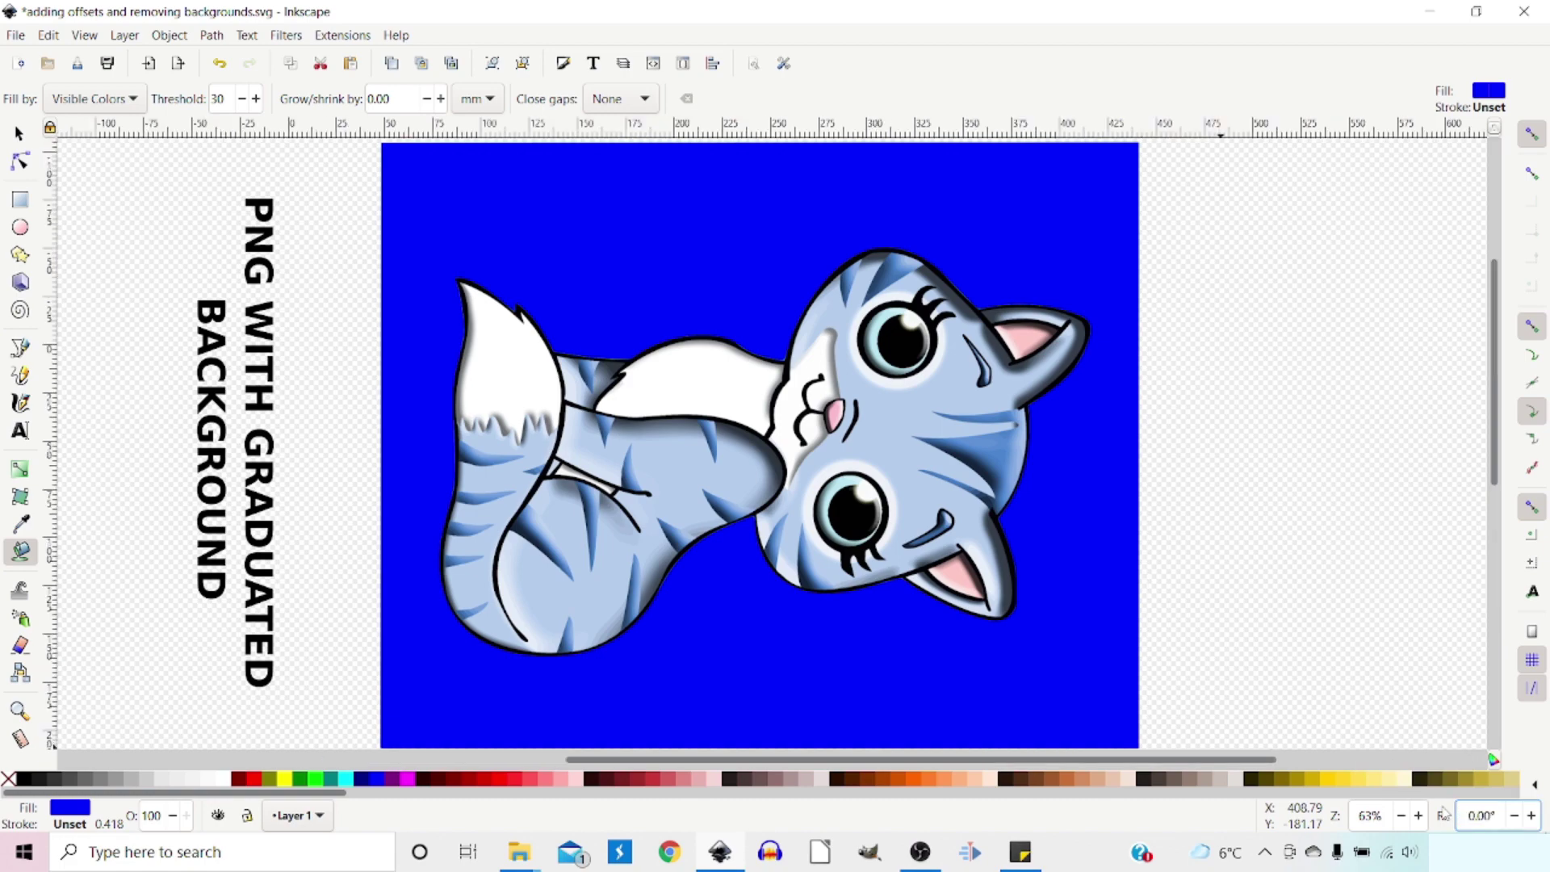
{"action": "key", "text": "Return"}
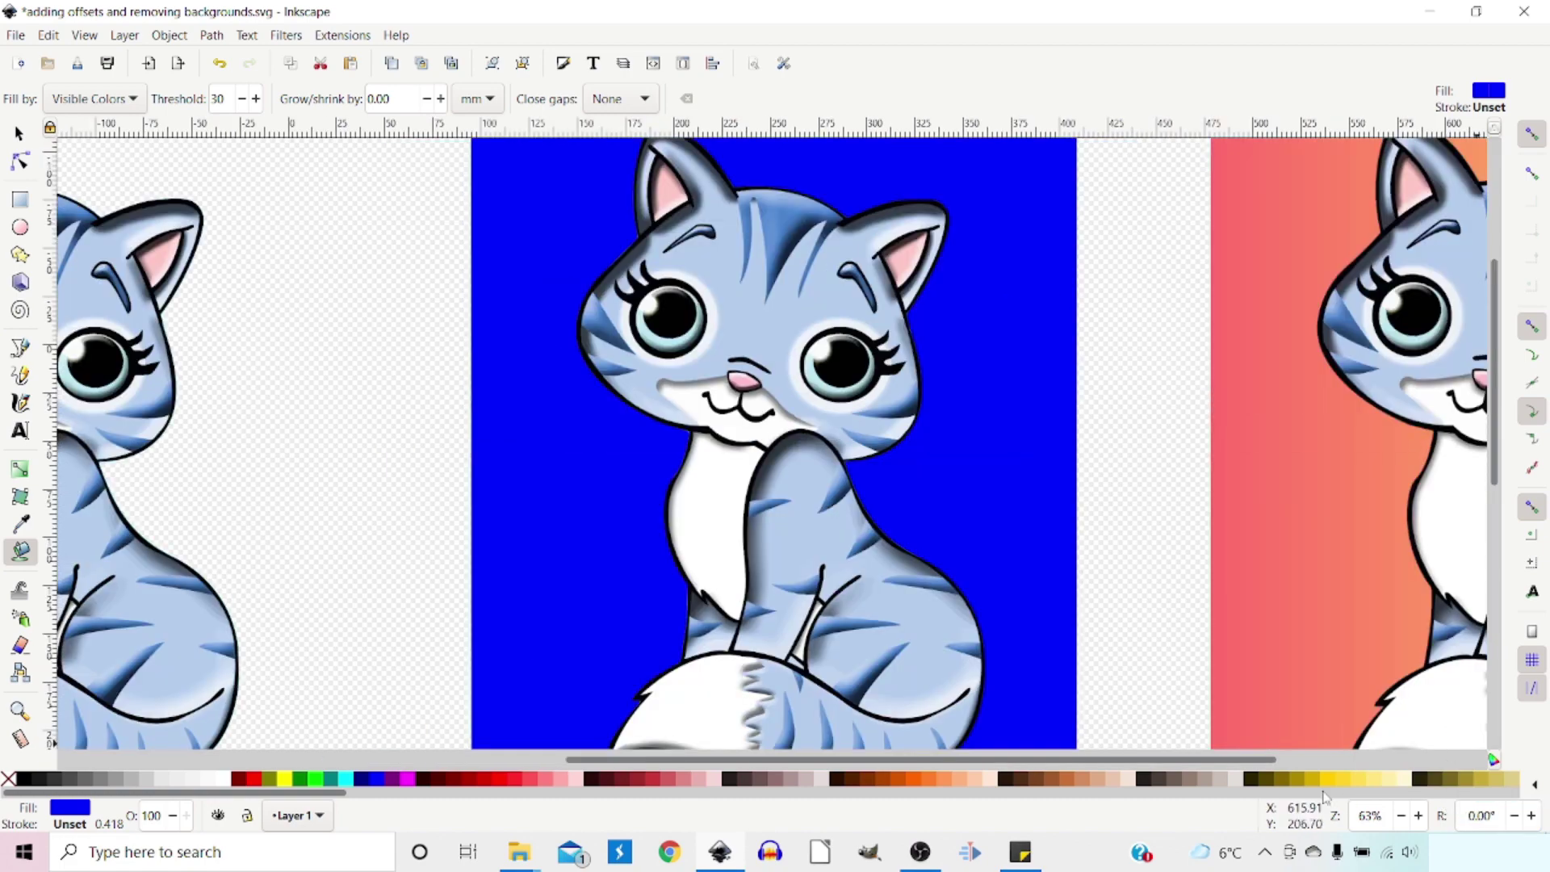
{"action": "key", "text": "minus"}
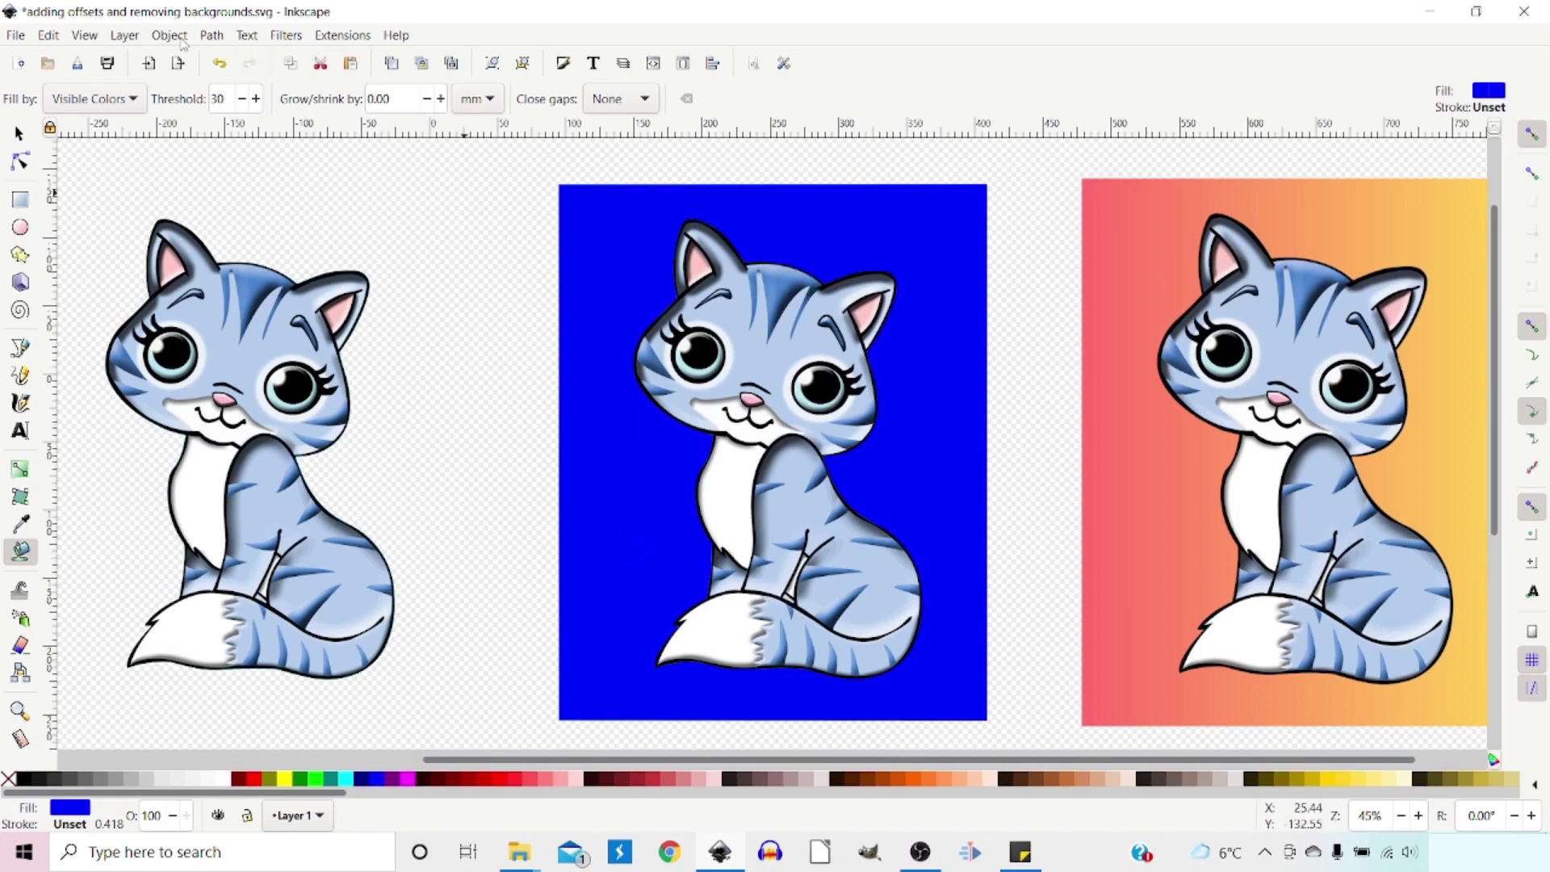
Break apart the blue fill path and delete its outer rectangle, keeping only the cat silhouette.
{"action": "left_click", "coordinate": [211, 35]}
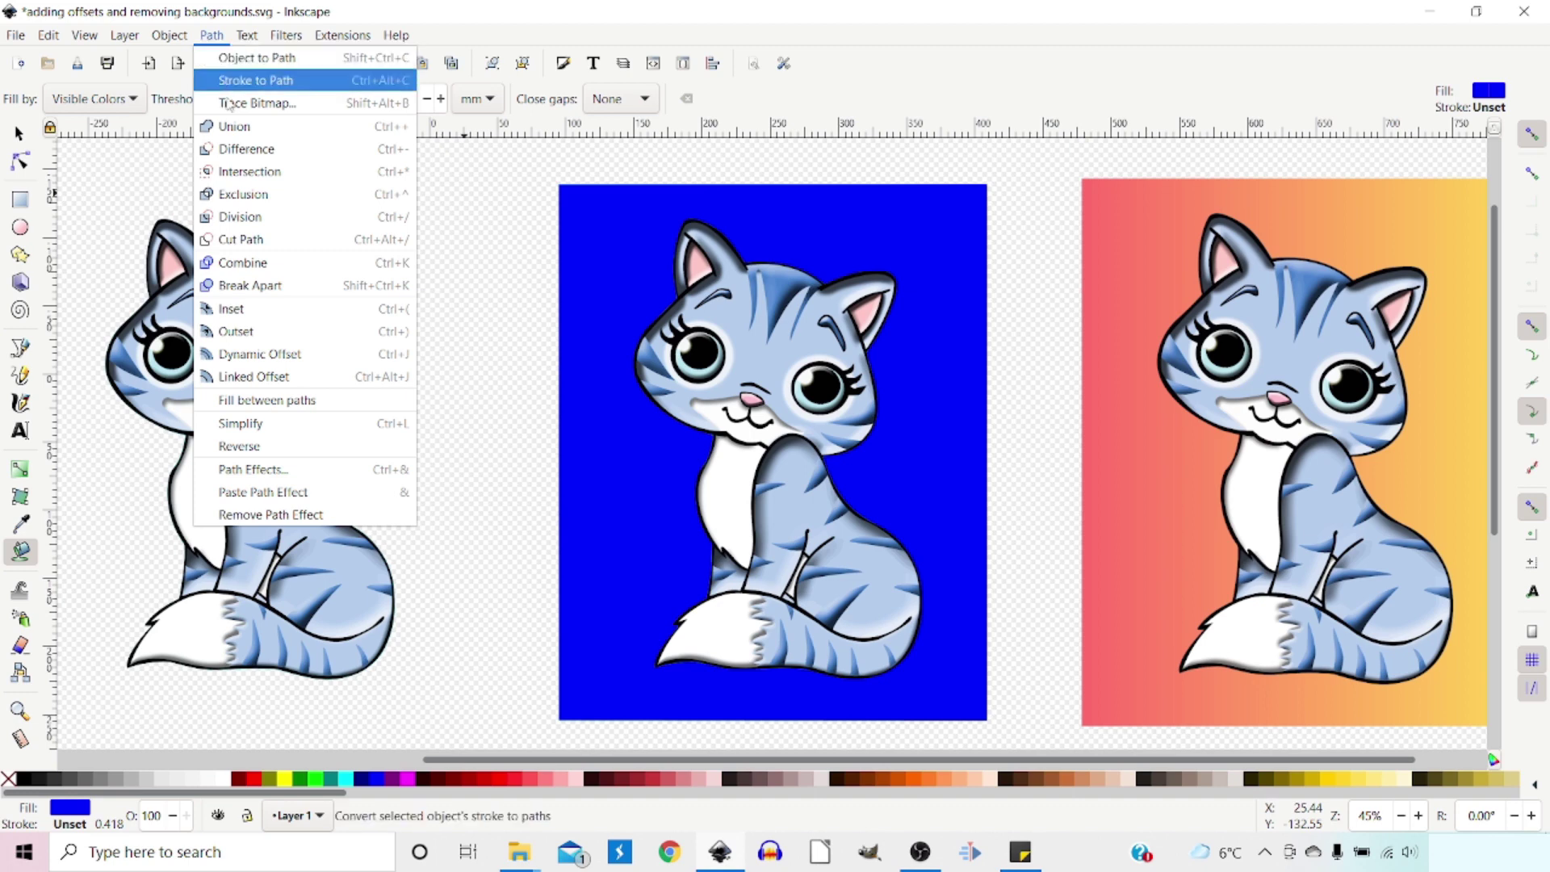
{"action": "left_click", "coordinate": [244, 286]}
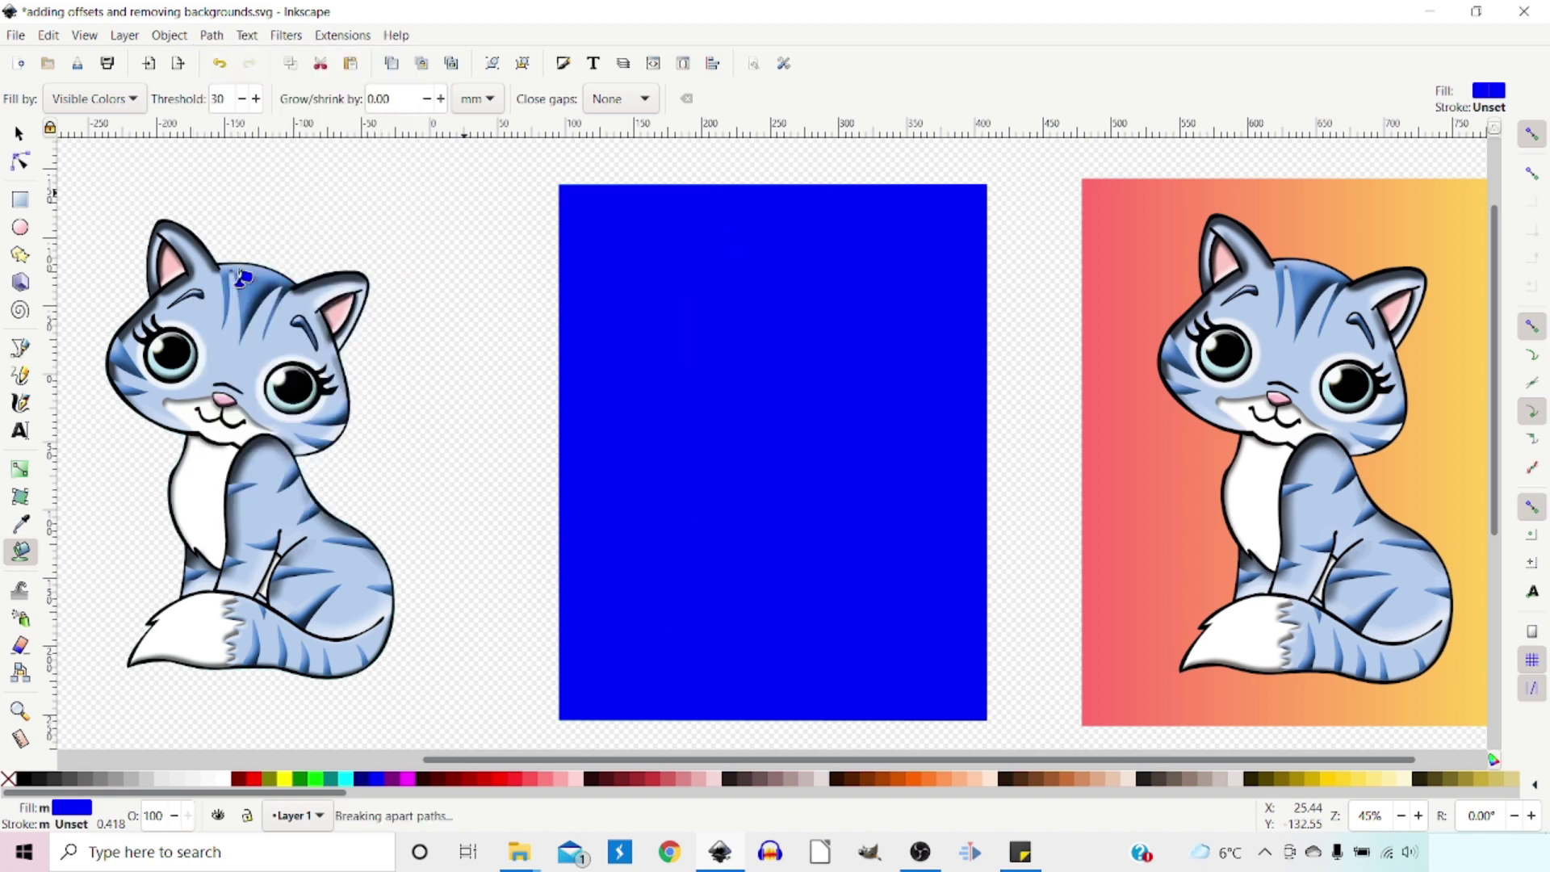
{"action": "left_click", "coordinate": [19, 134]}
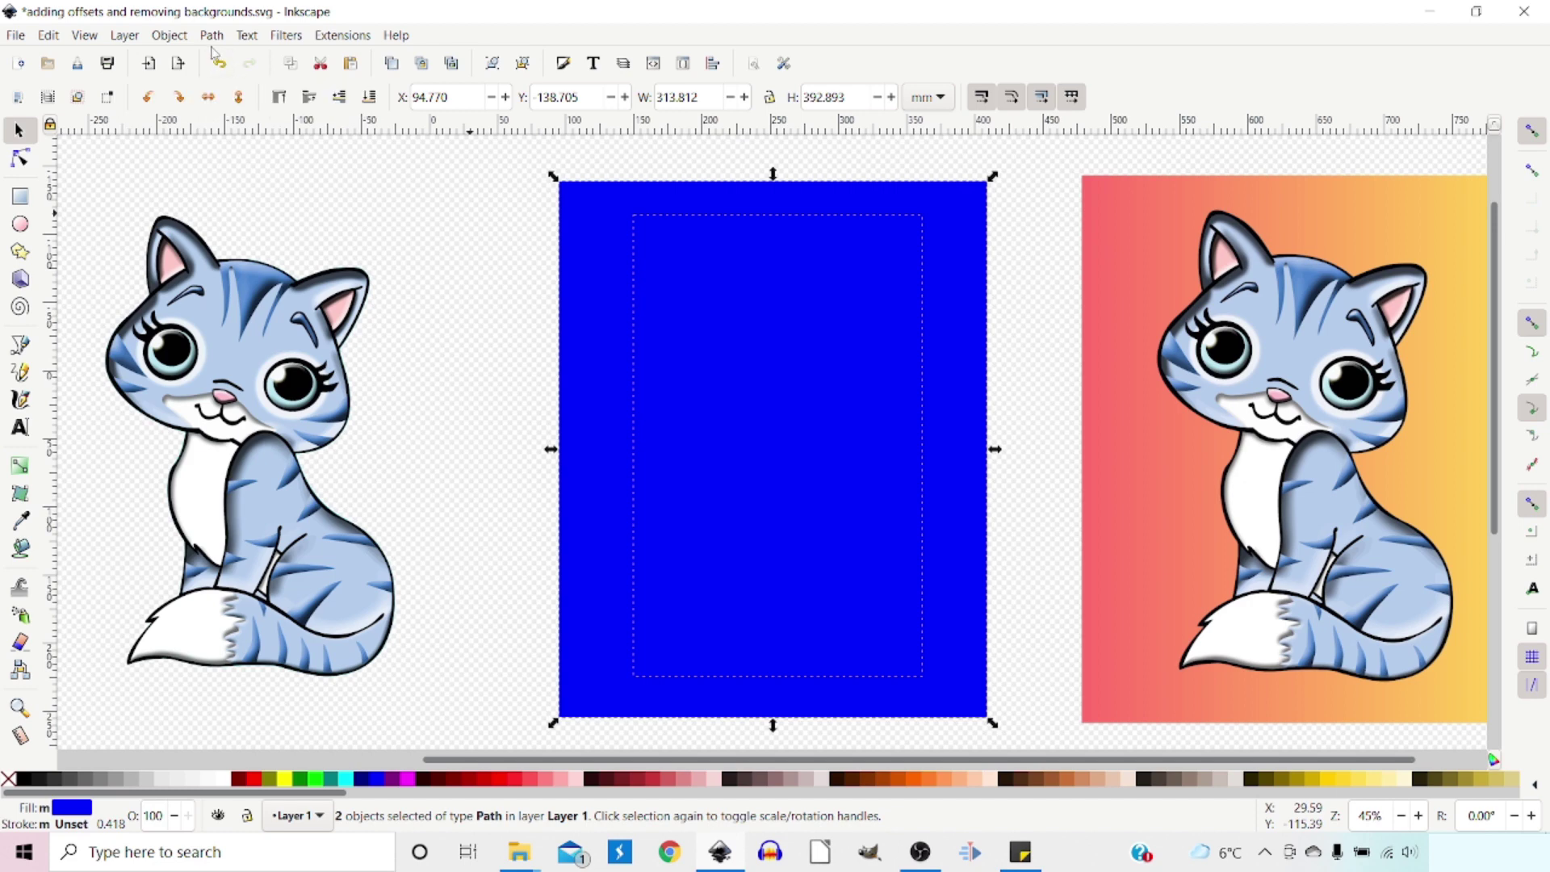
{"action": "left_click", "coordinate": [395, 221]}
{"action": "left_click", "coordinate": [587, 272]}
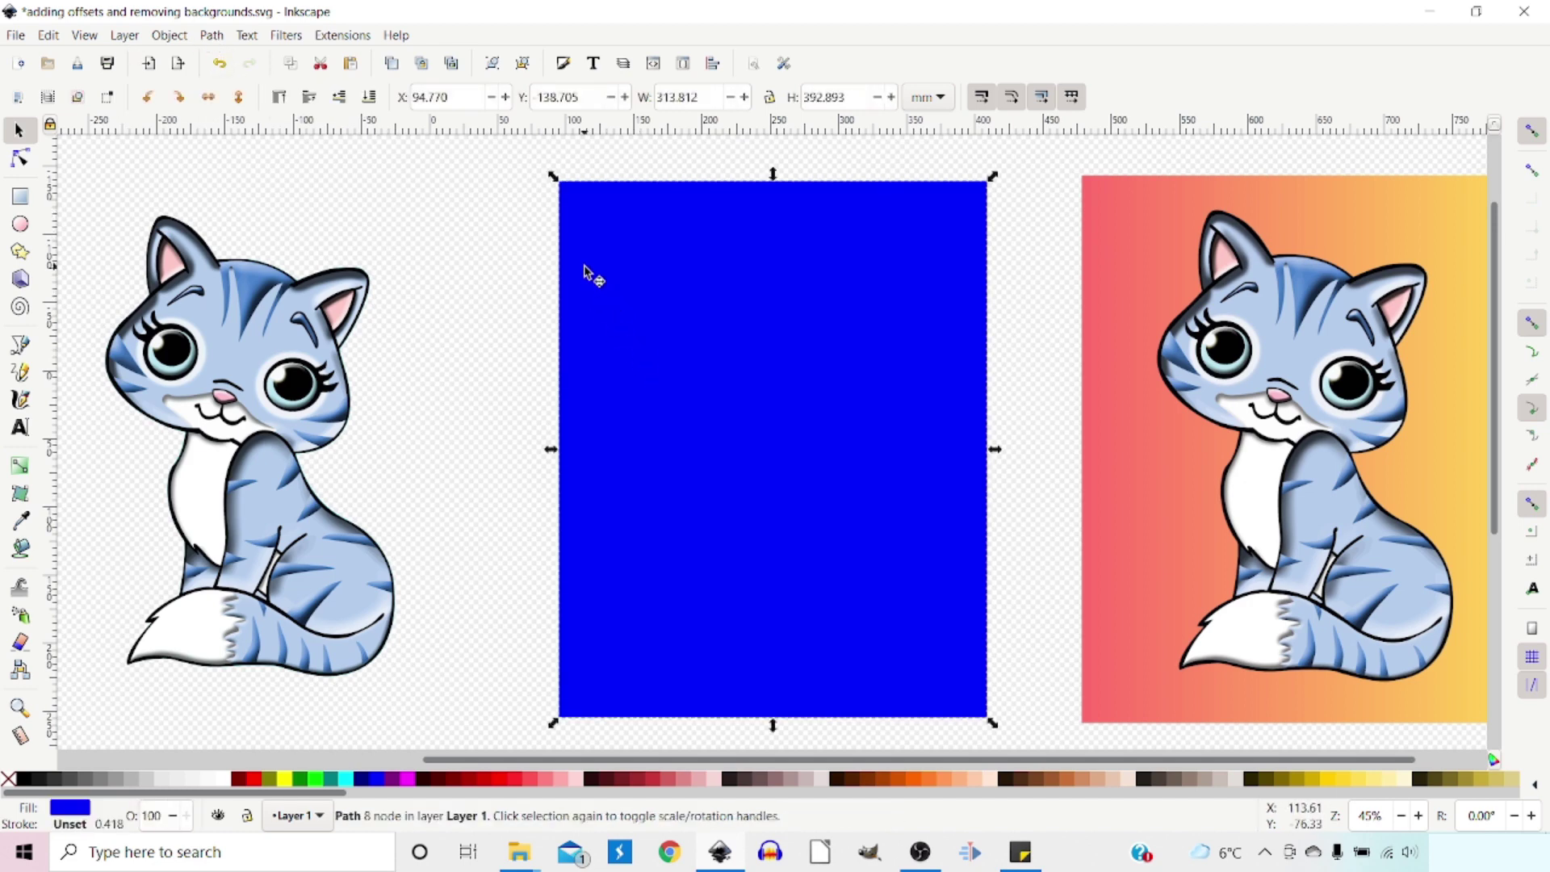
{"action": "left_click", "coordinate": [368, 97]}
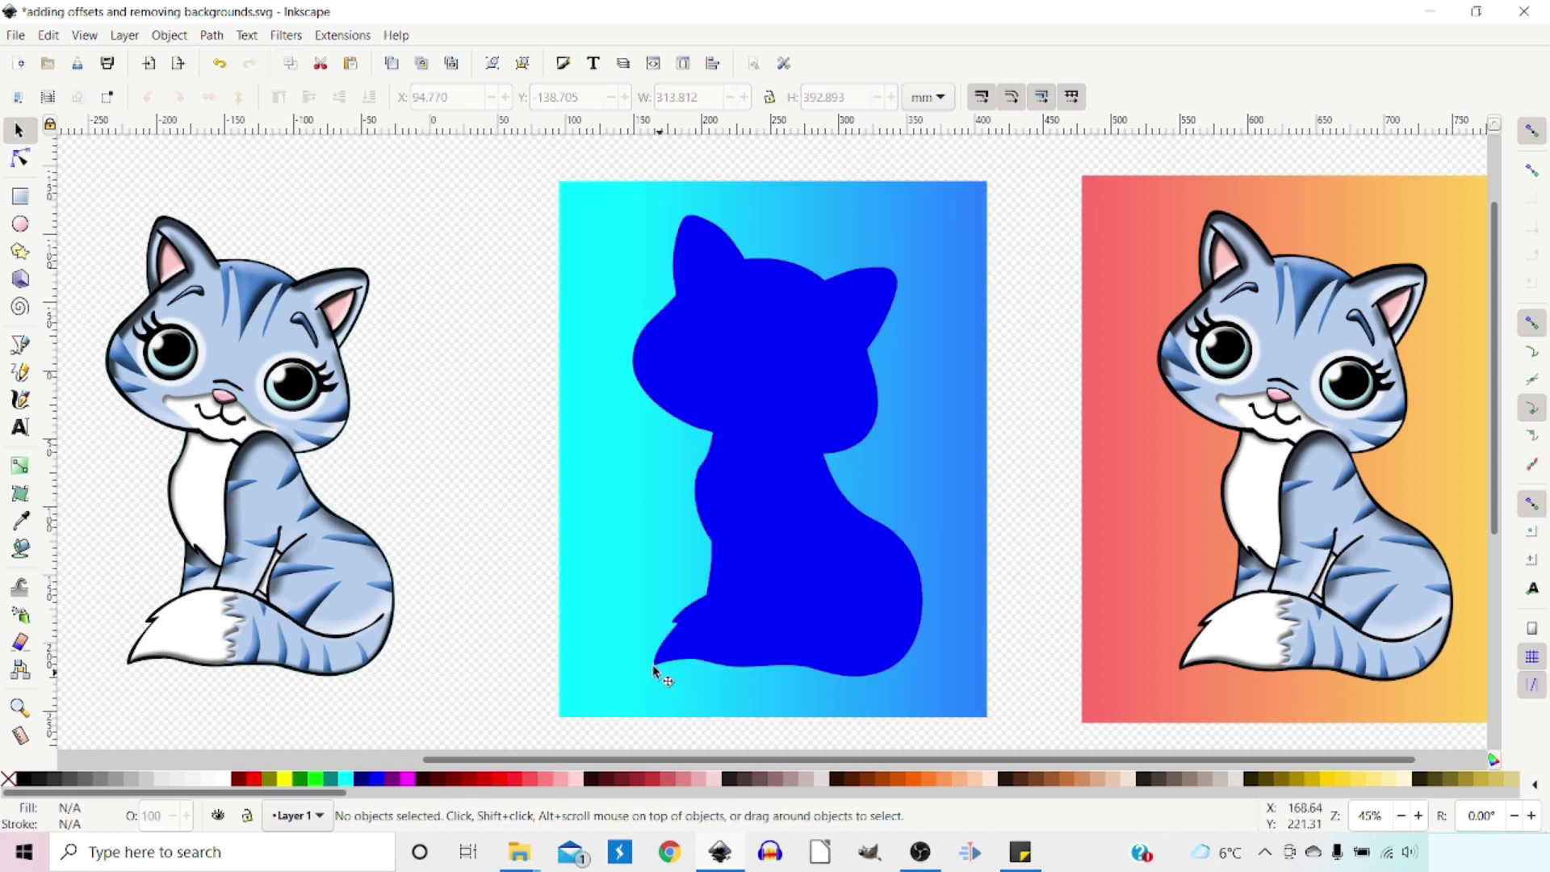
Duplicate the blue cat silhouette and clip the graduated-background image with the copy.
{"action": "left_click", "coordinate": [726, 388]}
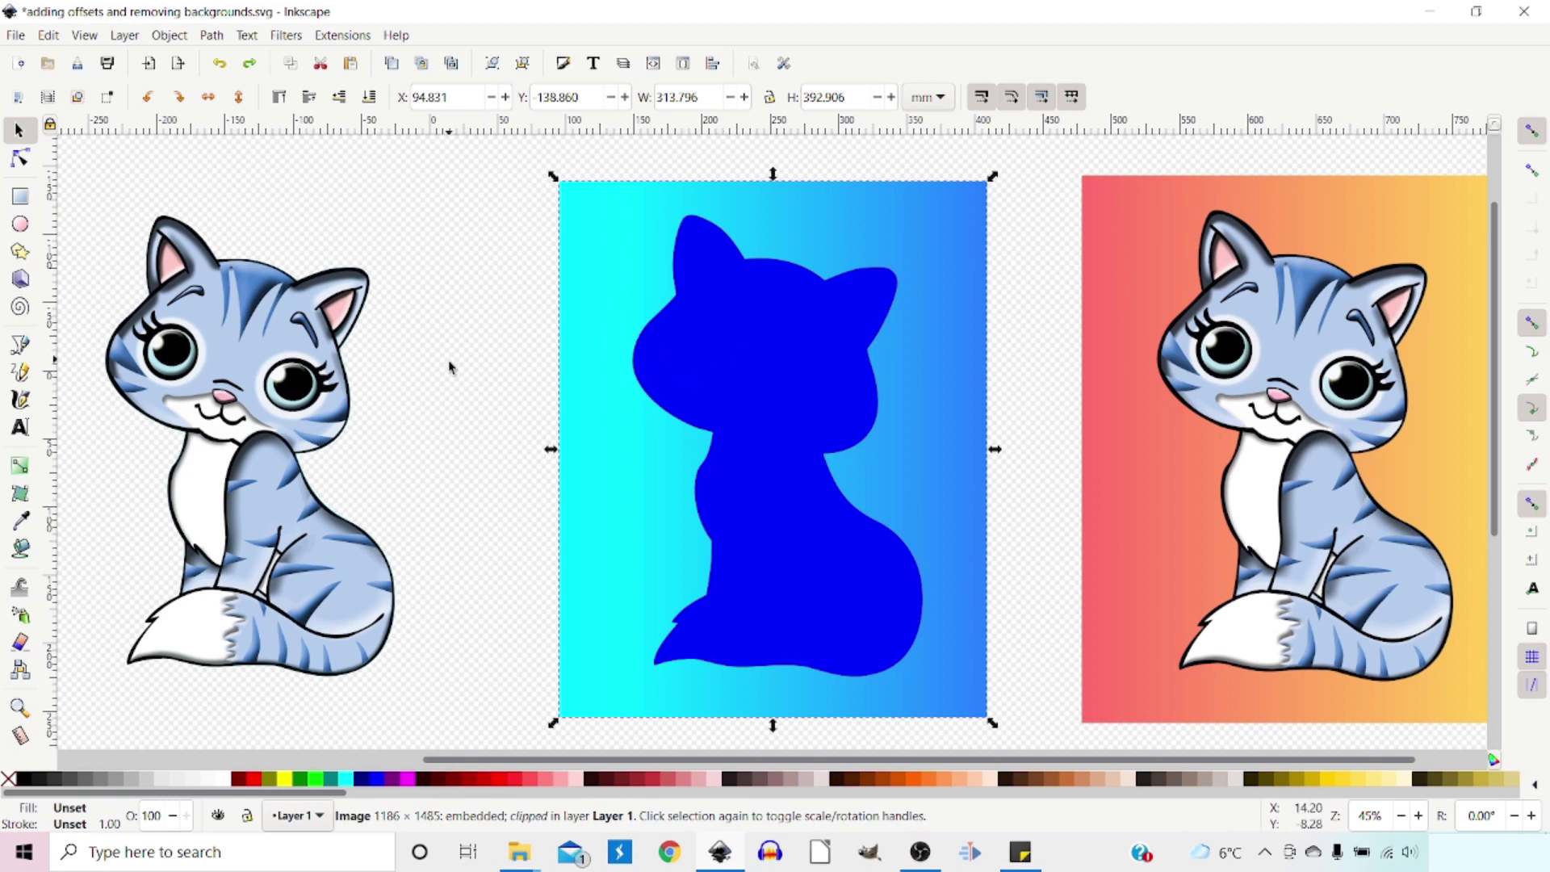
{"action": "left_click", "coordinate": [737, 373]}
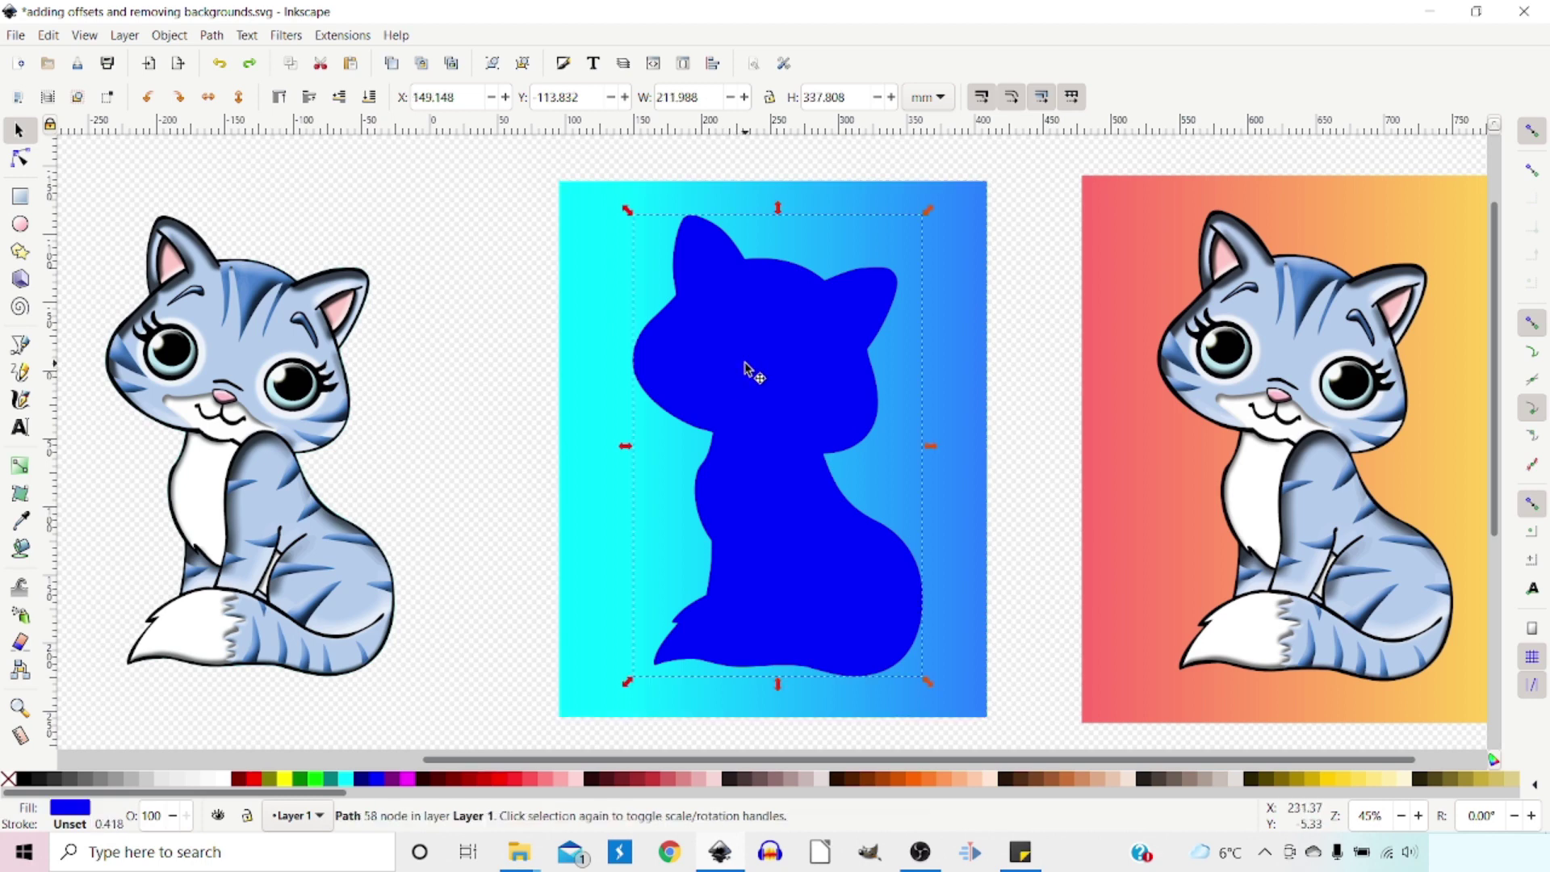
{"action": "key", "text": "ctrl"}
{"action": "key", "text": "ctrl+d"}
{"action": "left_click", "coordinate": [598, 348], "text": "shift"}
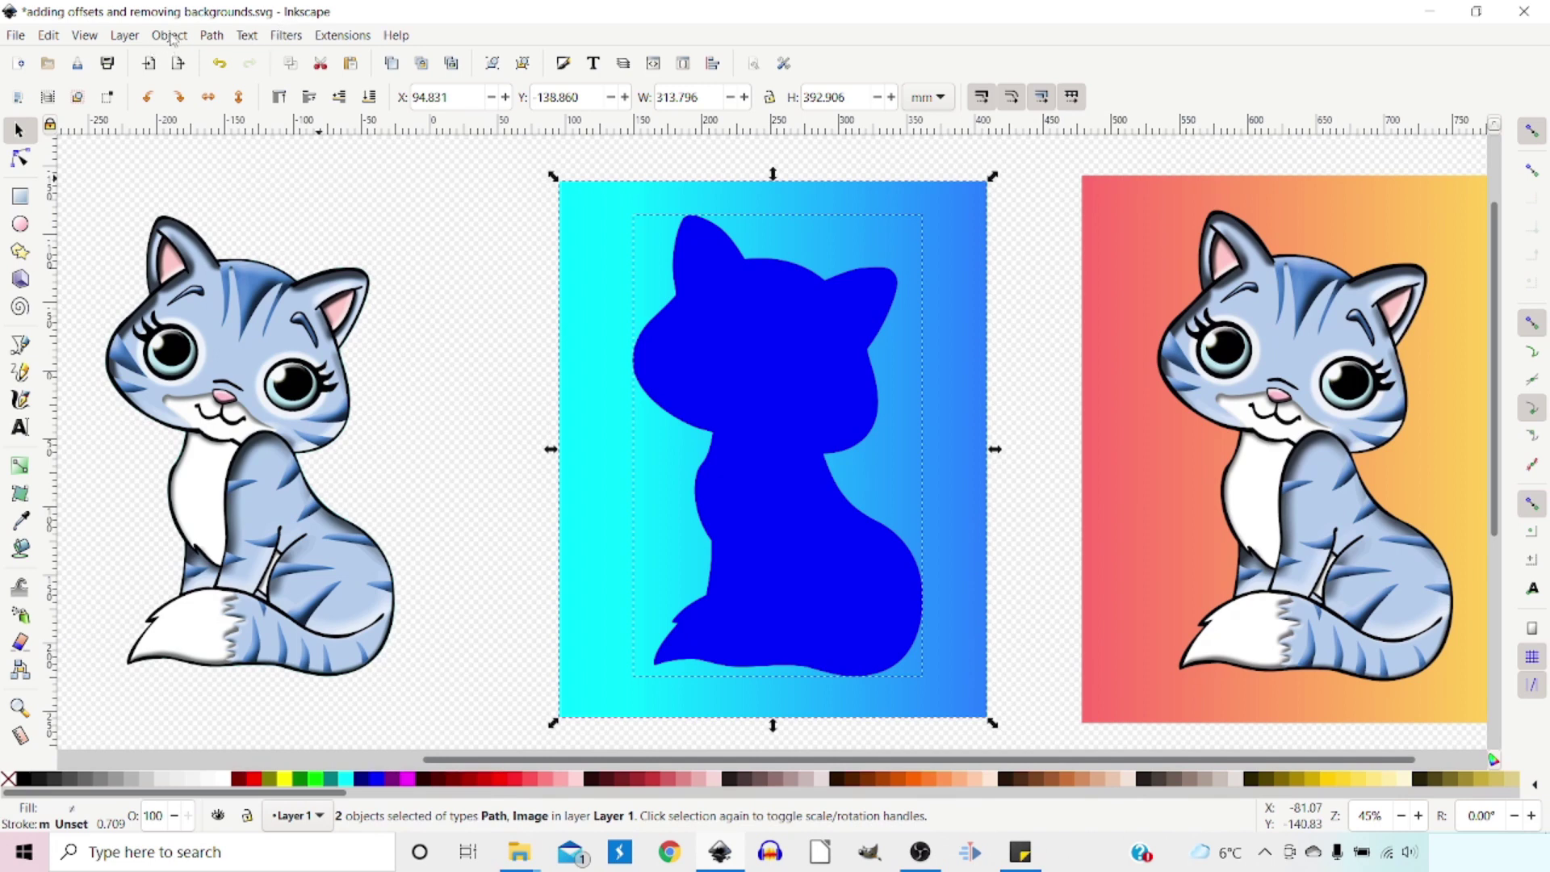
{"action": "left_click", "coordinate": [169, 35]}
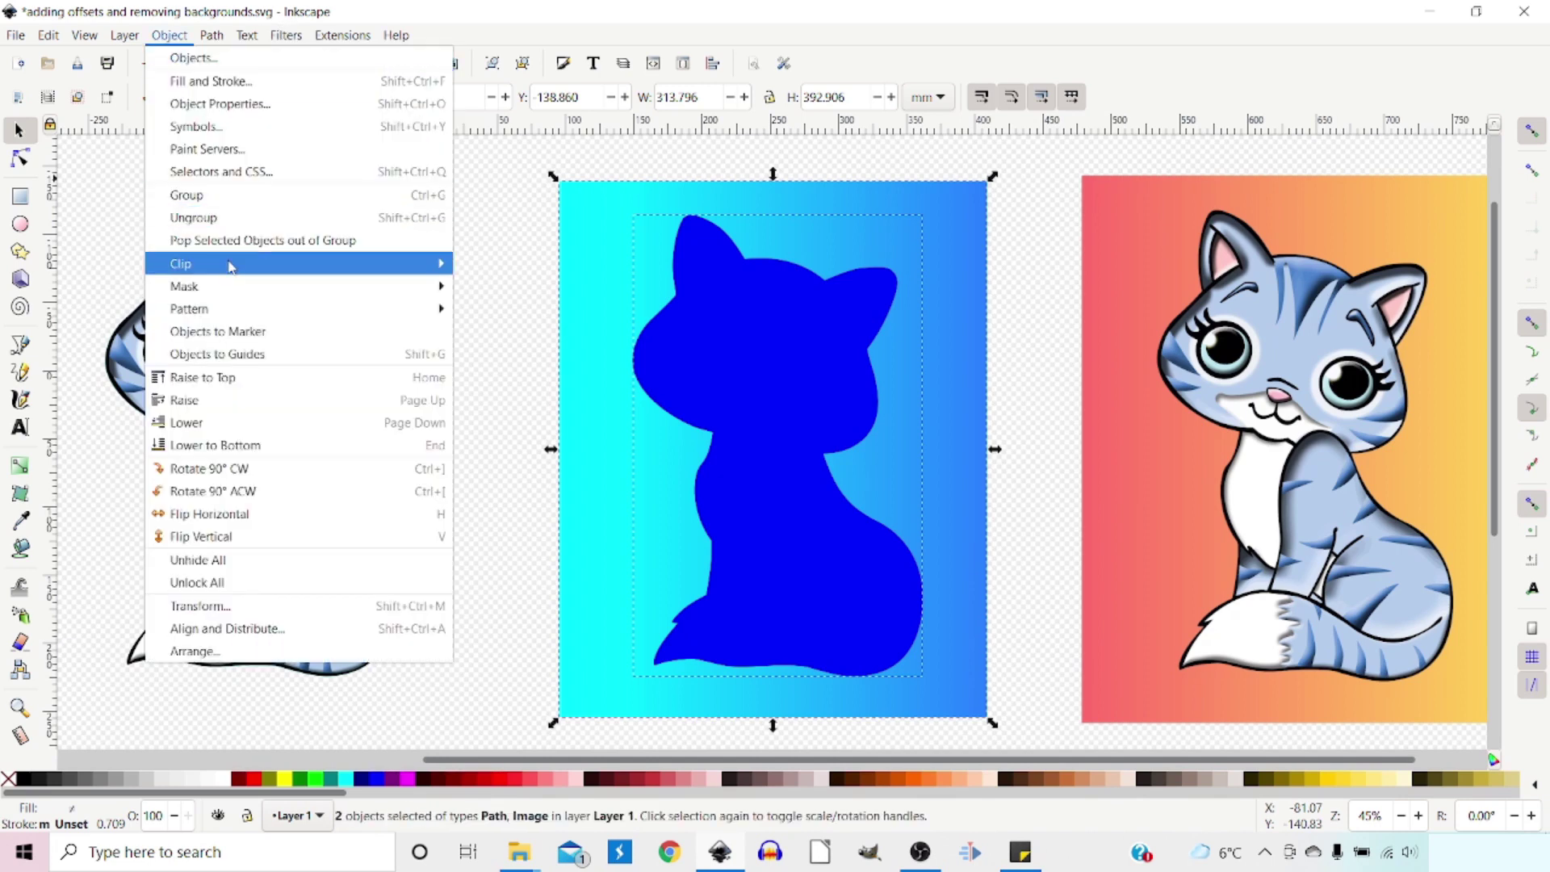
{"action": "mouse_move", "coordinate": [395, 264]}
{"action": "left_click", "coordinate": [481, 279]}
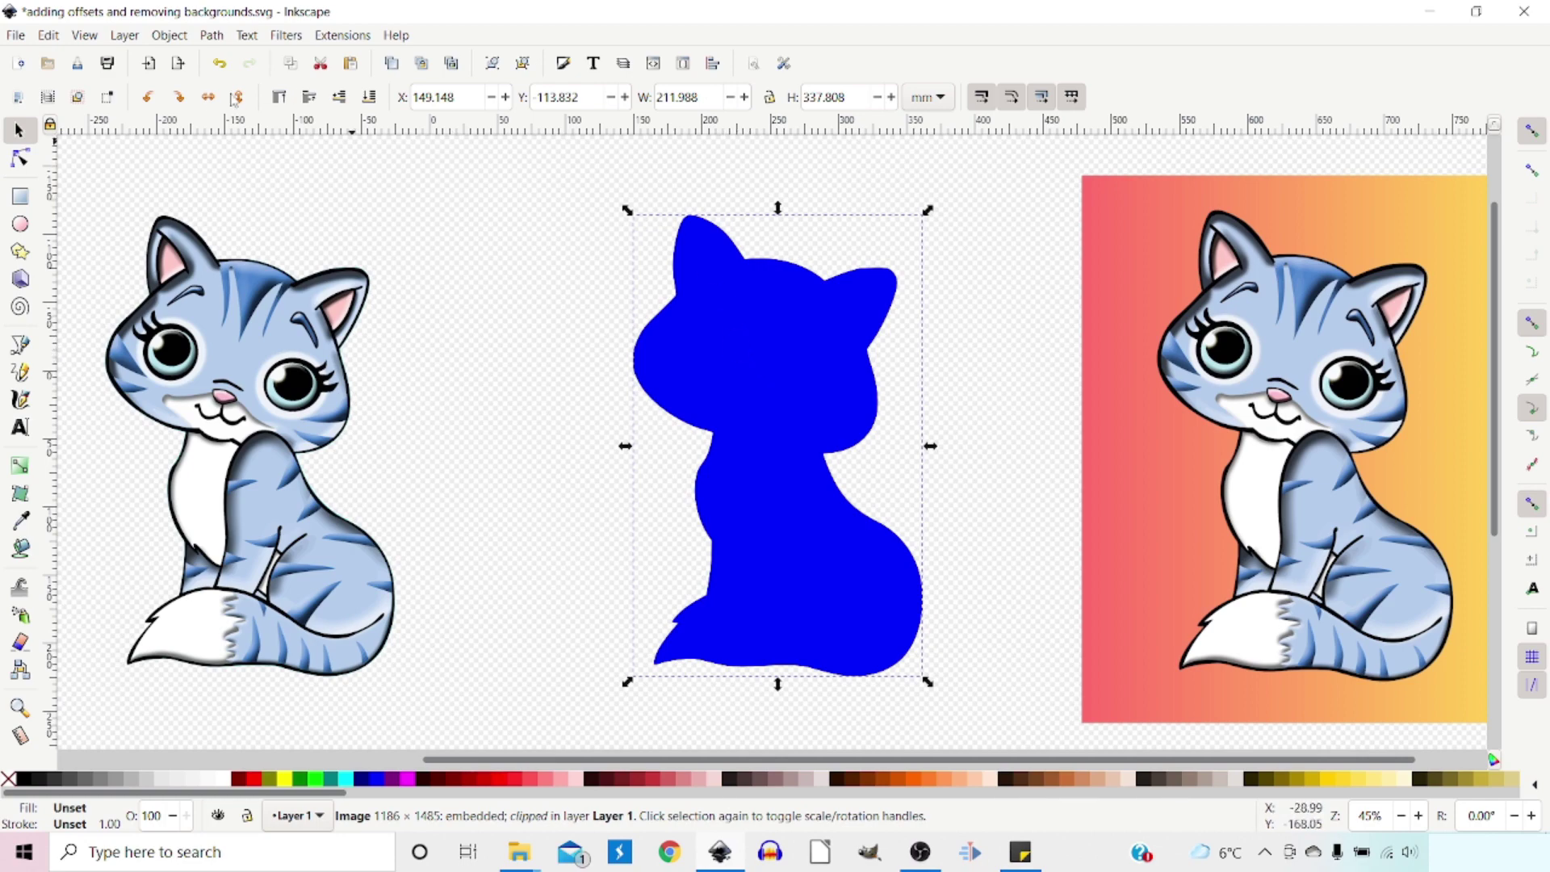
Apply a dynamic offset to the blue cat silhouette and expand it outward to about 227 by 352 mm.
{"action": "left_click", "coordinate": [212, 36]}
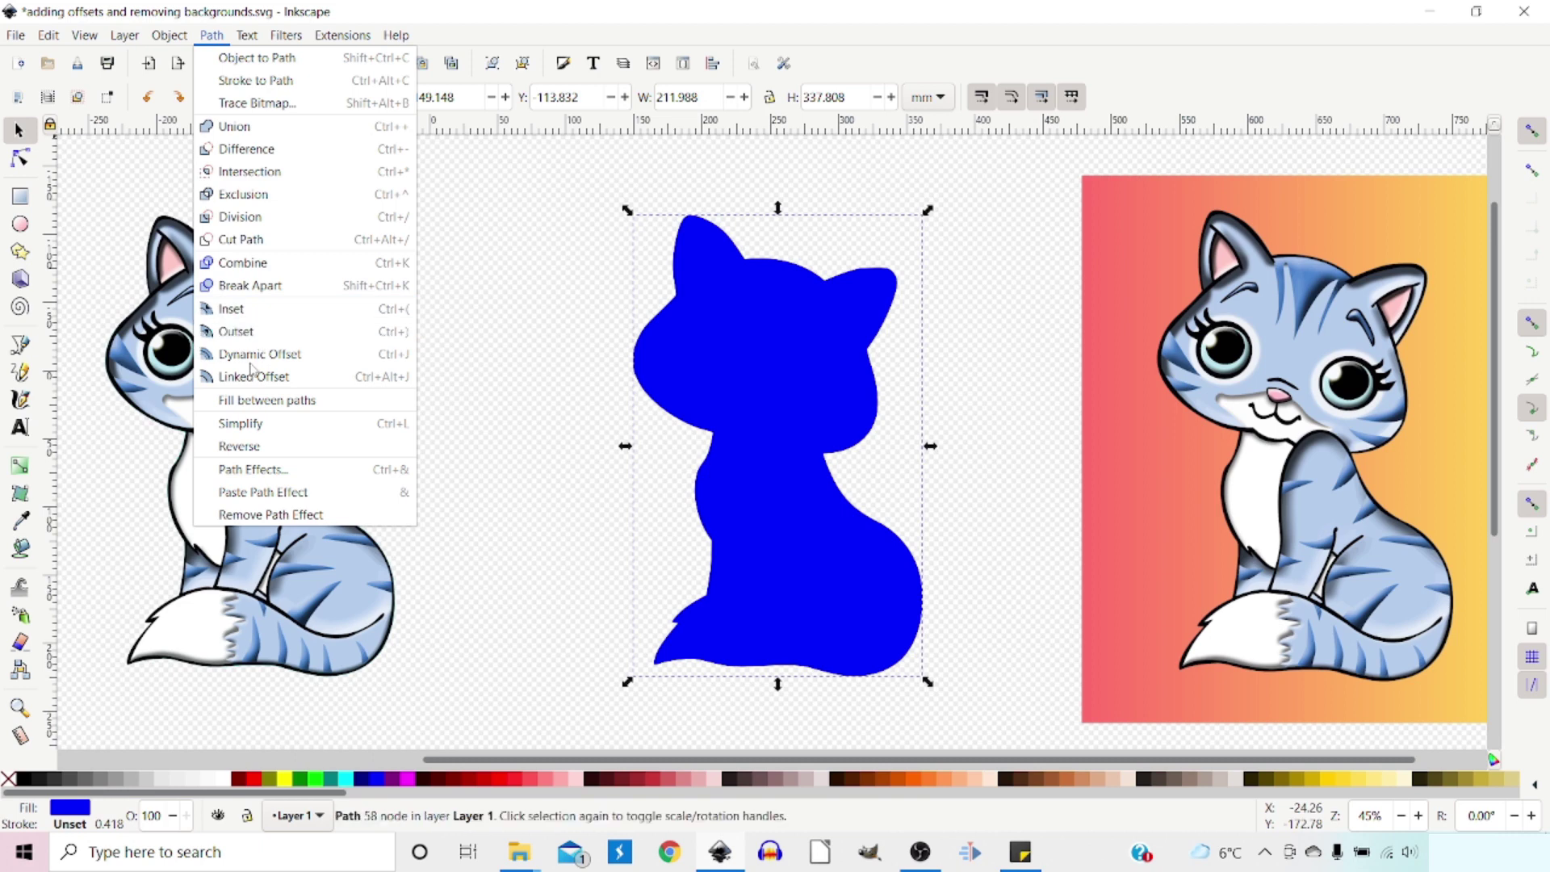
{"action": "left_click", "coordinate": [252, 356]}
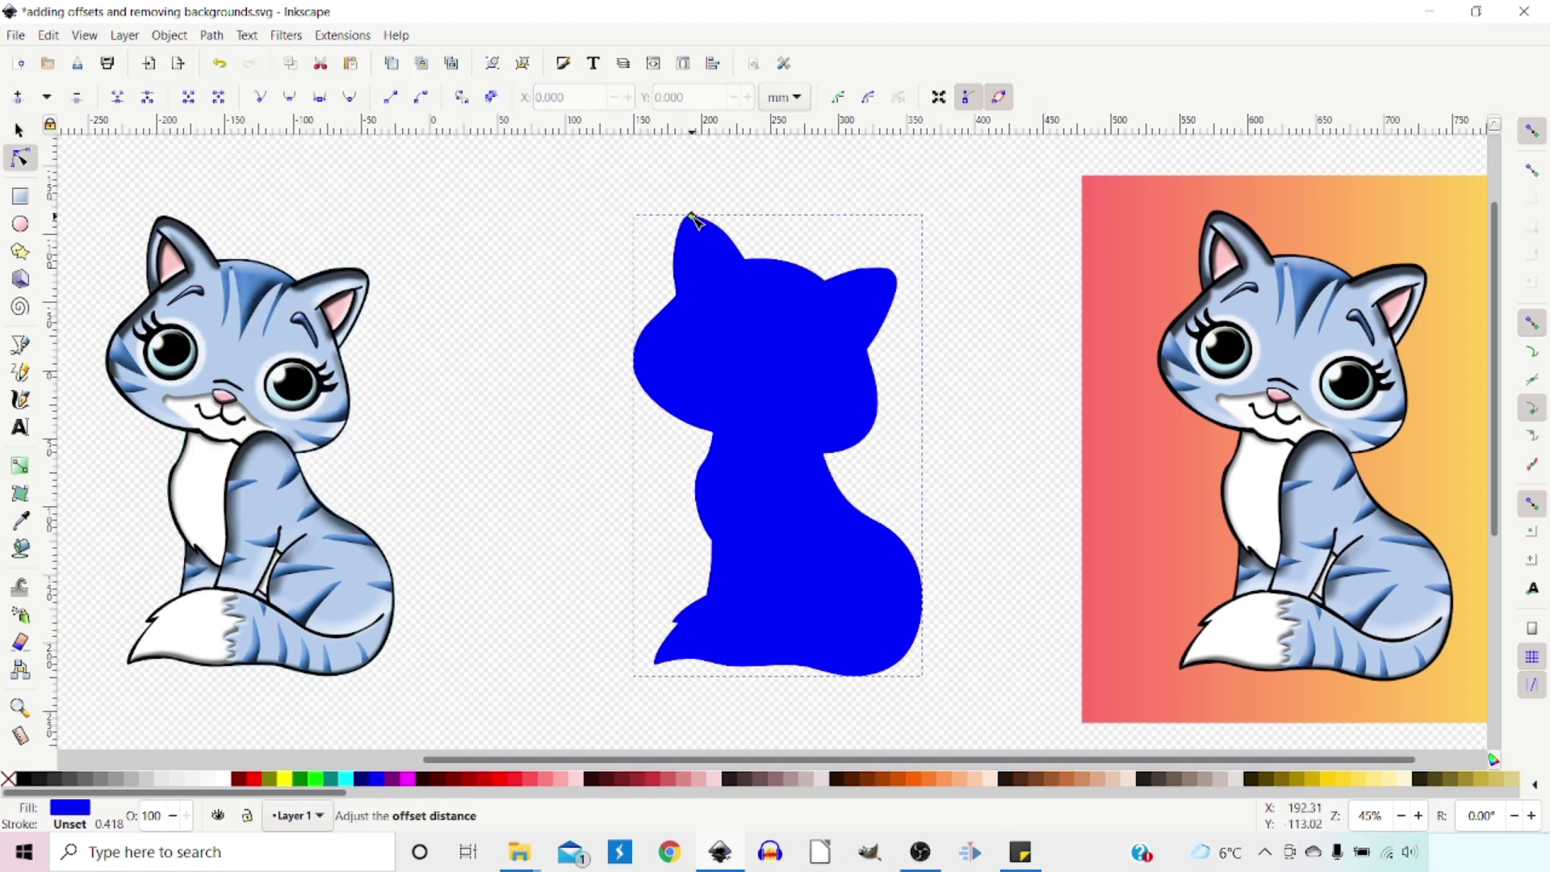
{"action": "left_click_drag", "start_coordinate": [692, 215], "coordinate": [692, 207]}
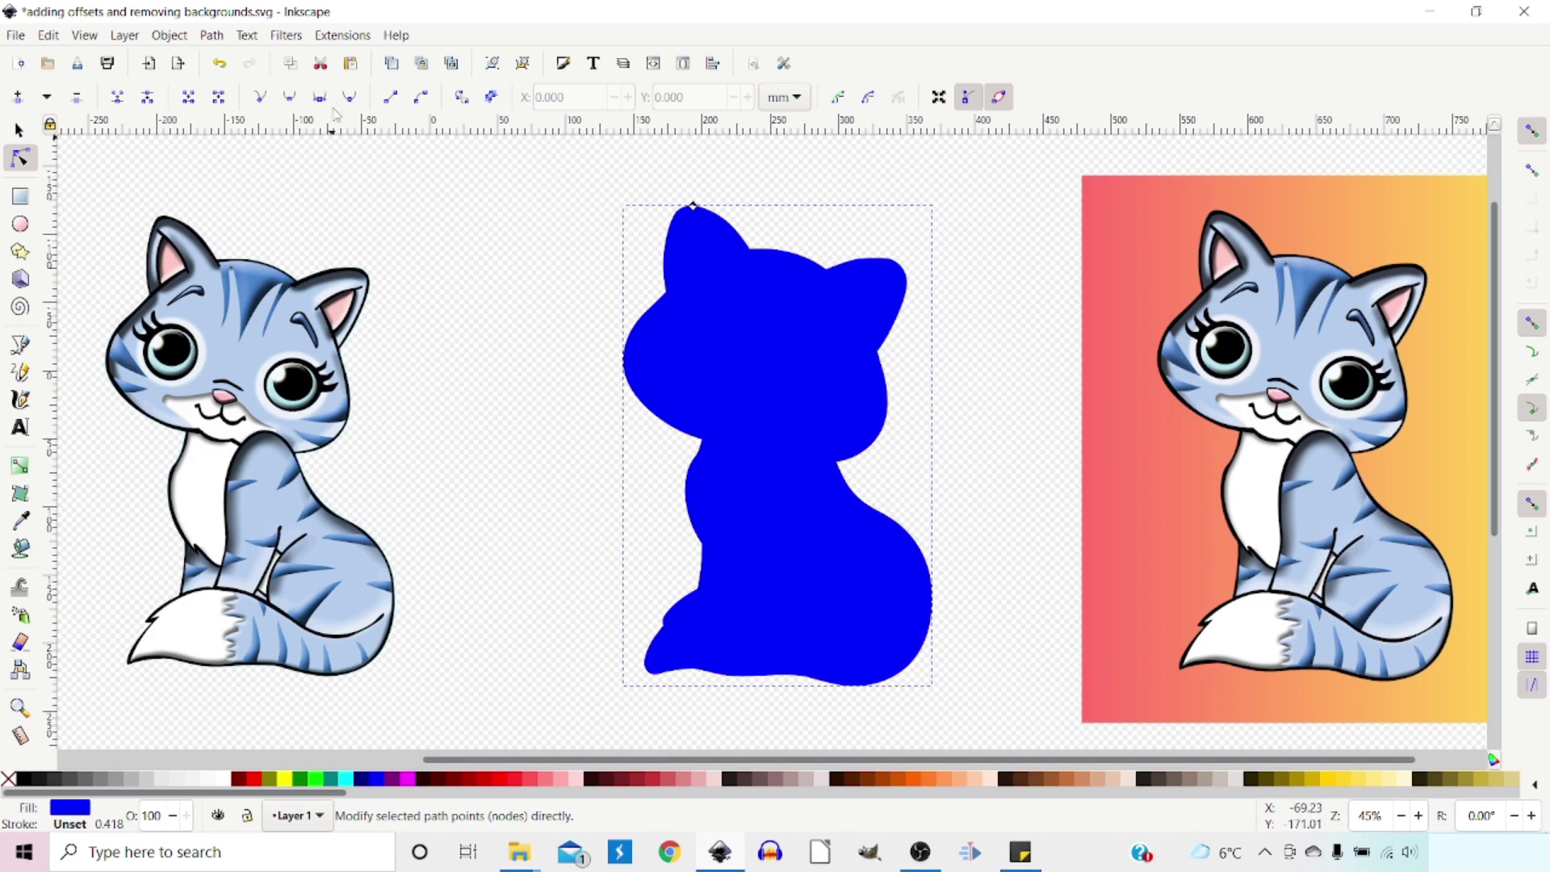
Convert the offset silhouette to a path and lower it to the bottom, behind the clipped cat image.
{"action": "left_click", "coordinate": [212, 35]}
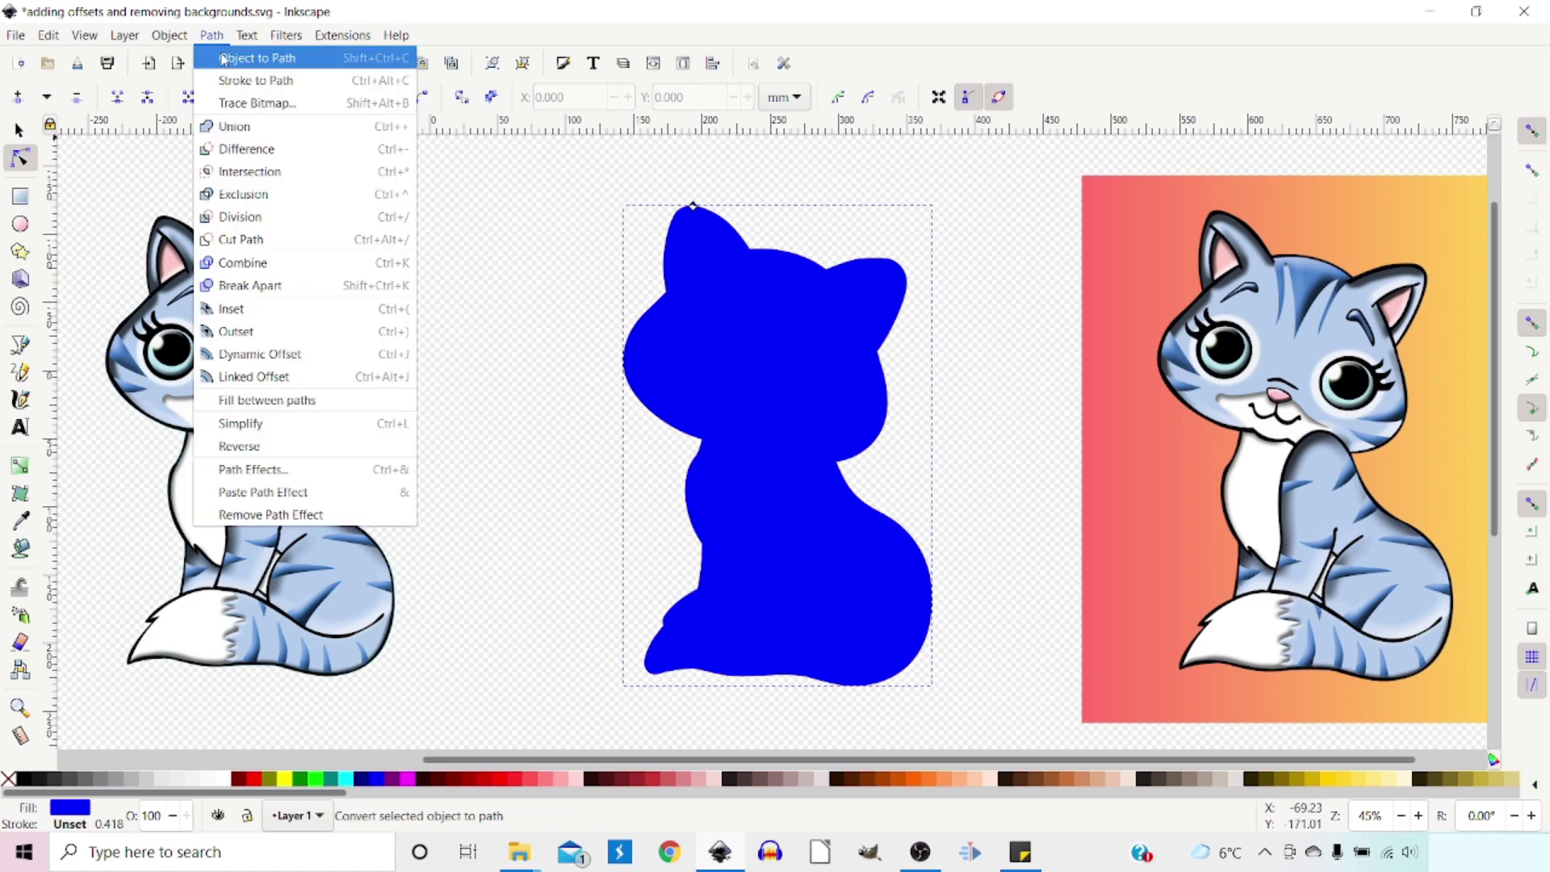
{"action": "left_click", "coordinate": [230, 57]}
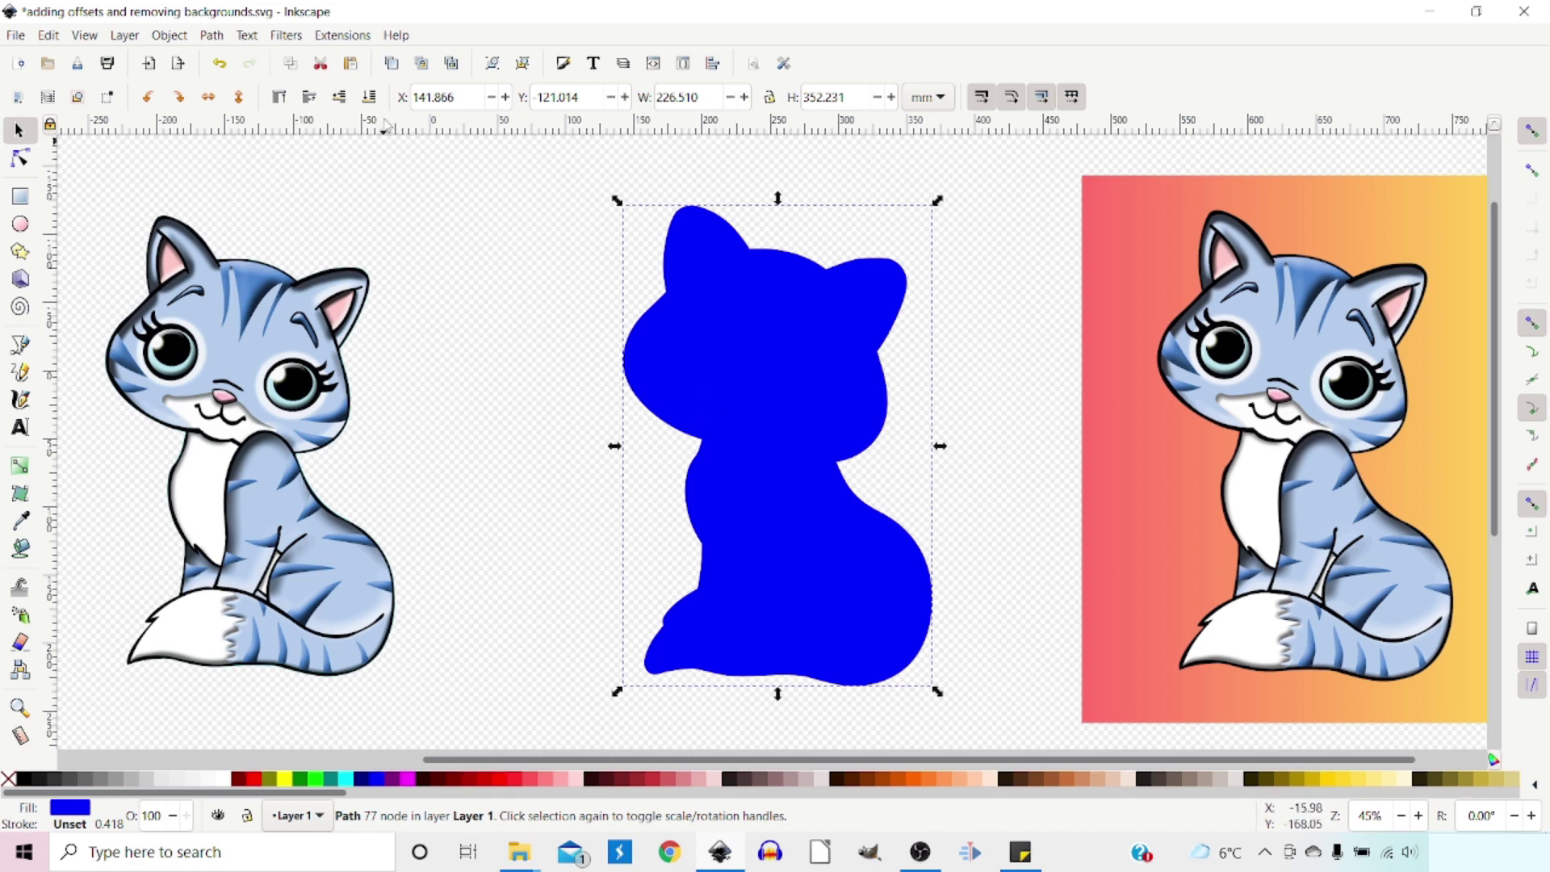
{"action": "left_click", "coordinate": [370, 97]}
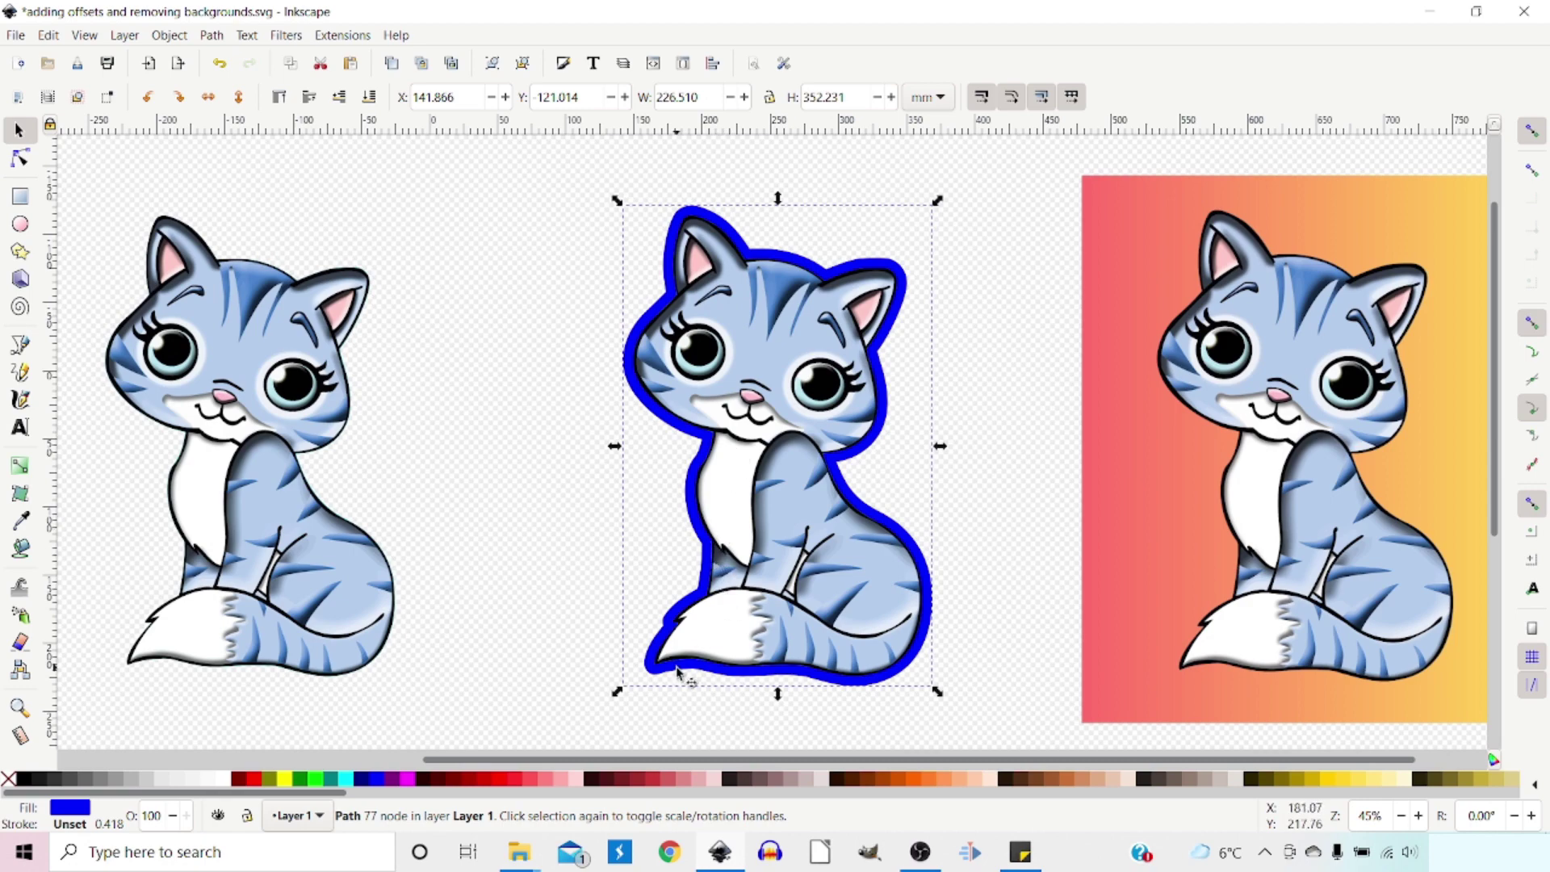
Activate the Paint Bucket and rotate the canvas to 90° with the JPEG cat image on the graduated background in view.
{"action": "left_click_drag", "start_coordinate": [989, 517], "coordinate": [626, 489]}
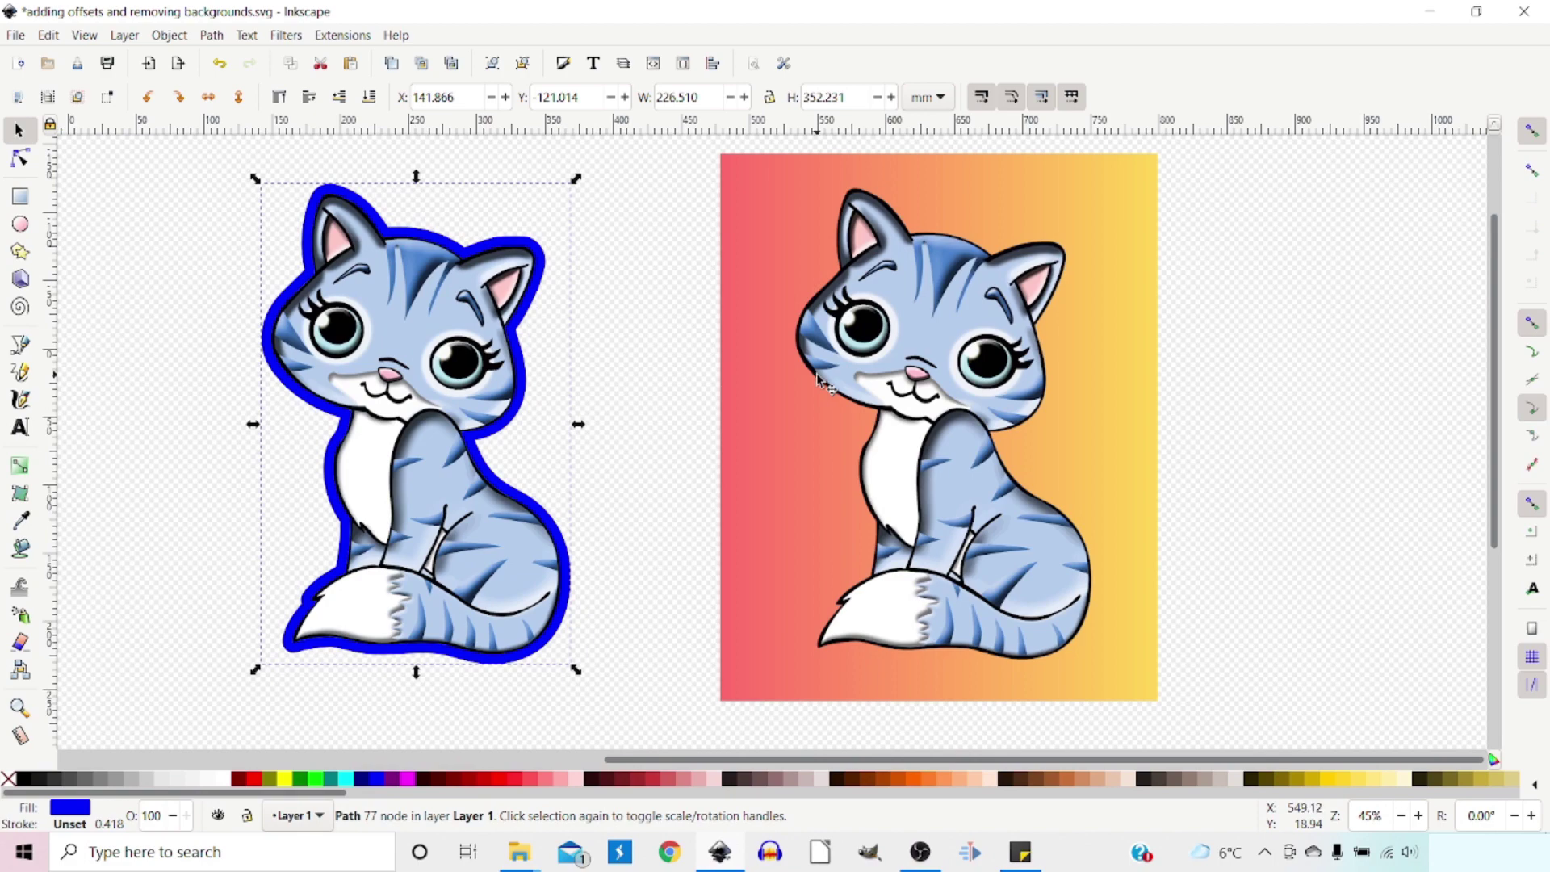
{"action": "left_click", "coordinate": [20, 550]}
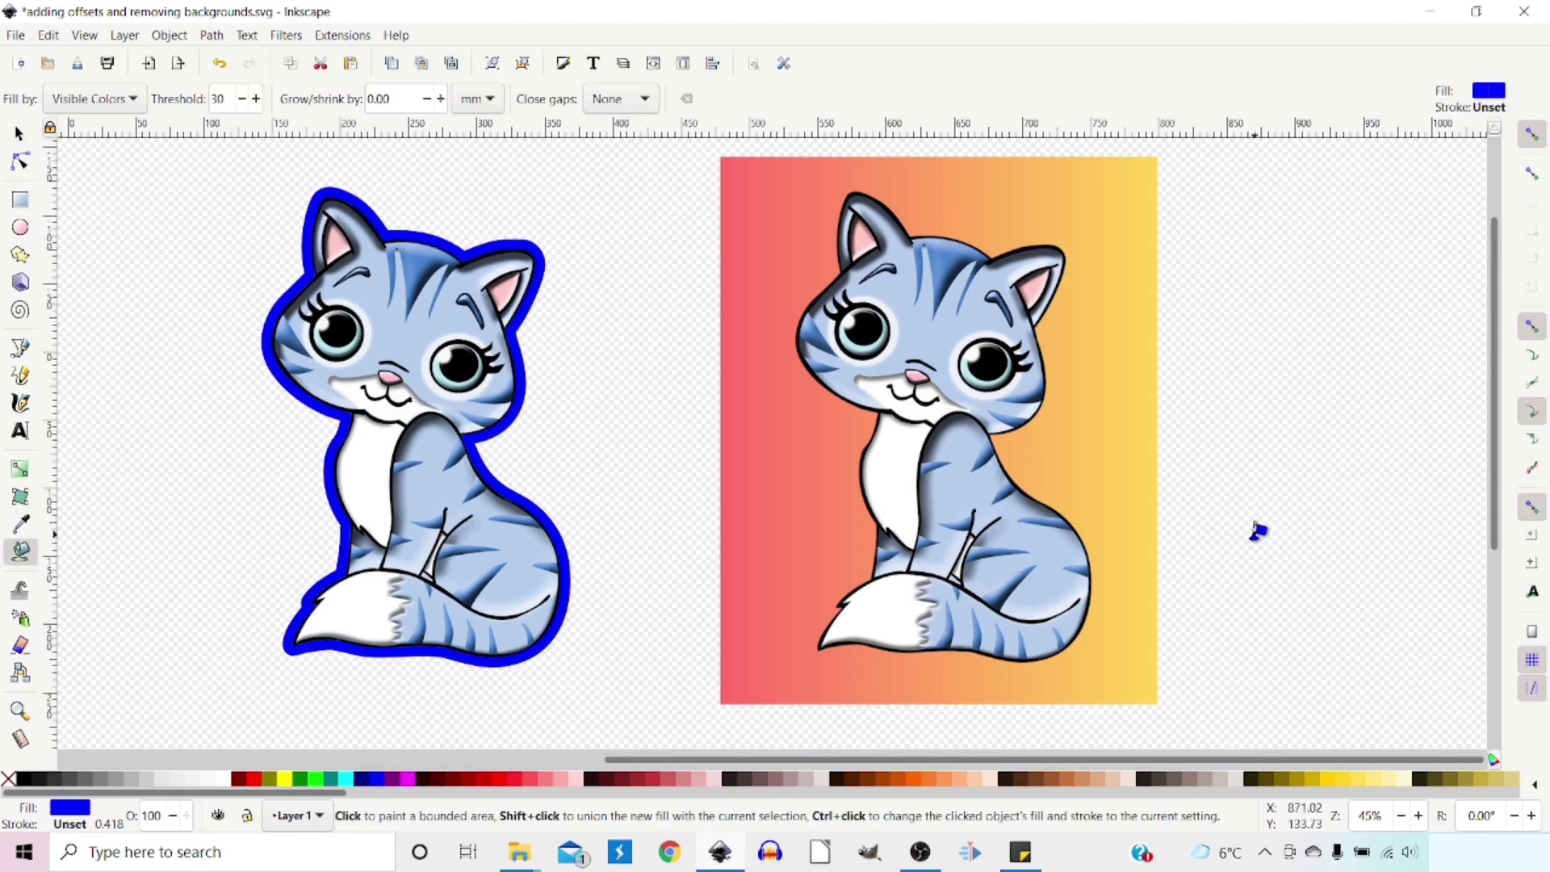
{"action": "left_click", "coordinate": [1493, 817]}
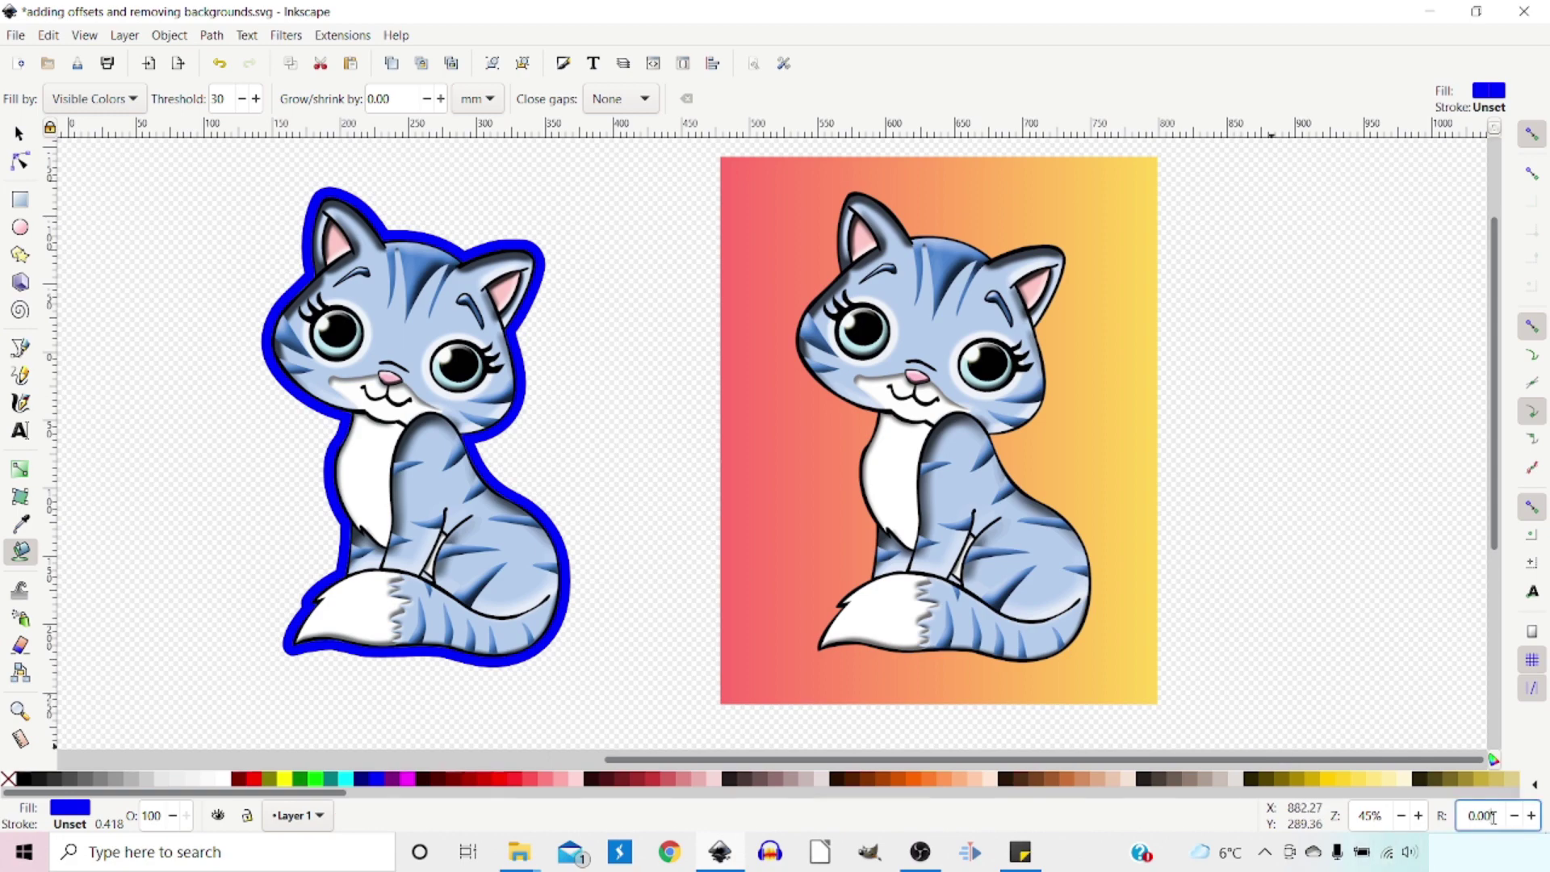
{"action": "left_click_drag", "start_coordinate": [1499, 815], "coordinate": [1470, 815]}
{"action": "type", "text": "9"}
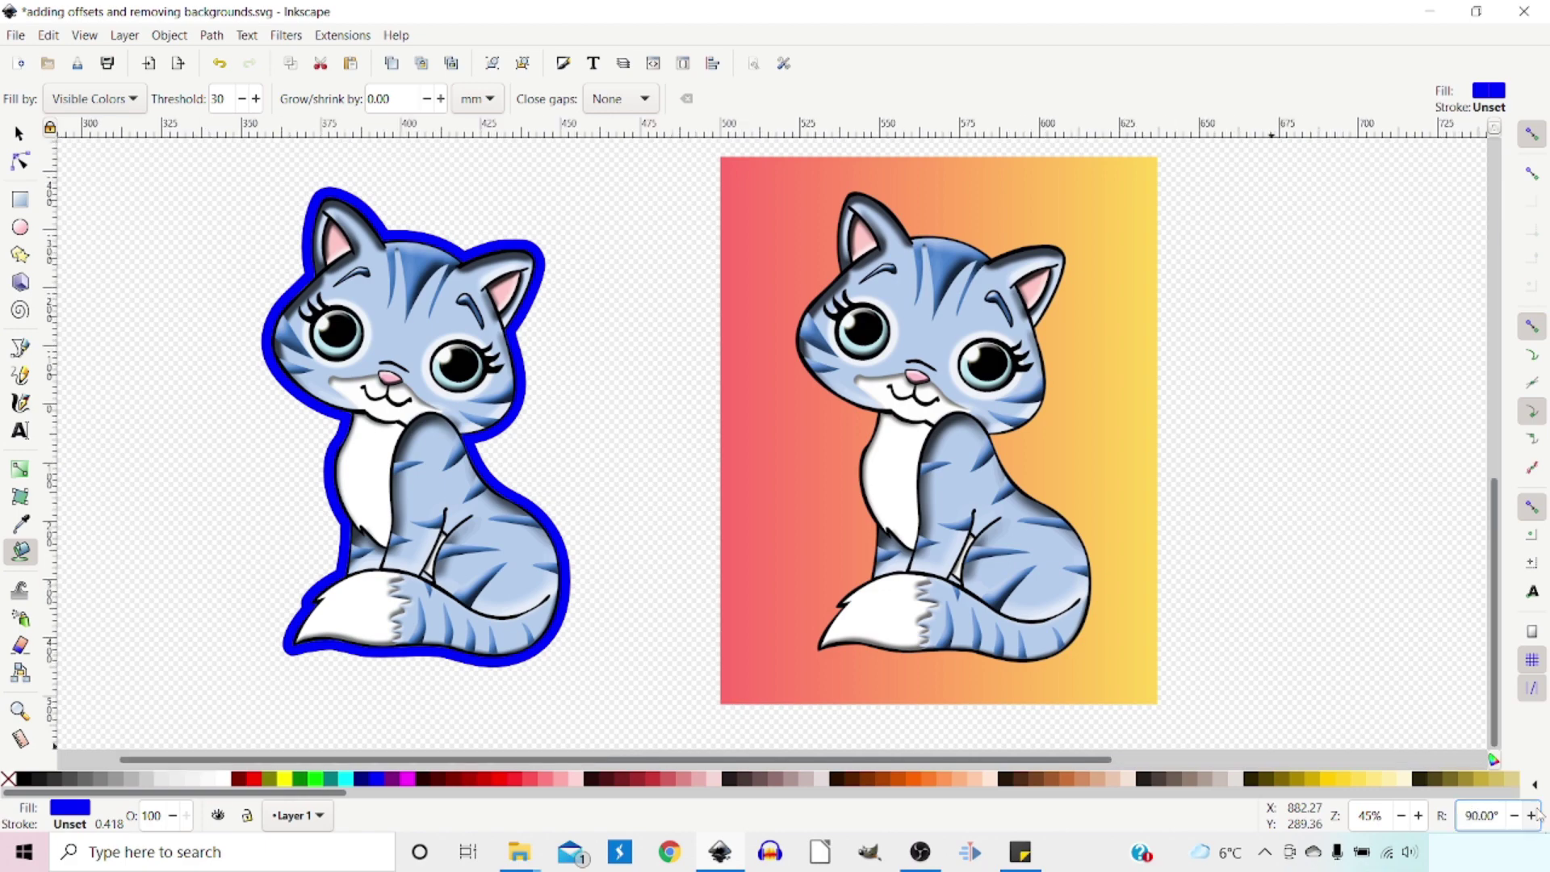
{"action": "key", "text": "Return"}
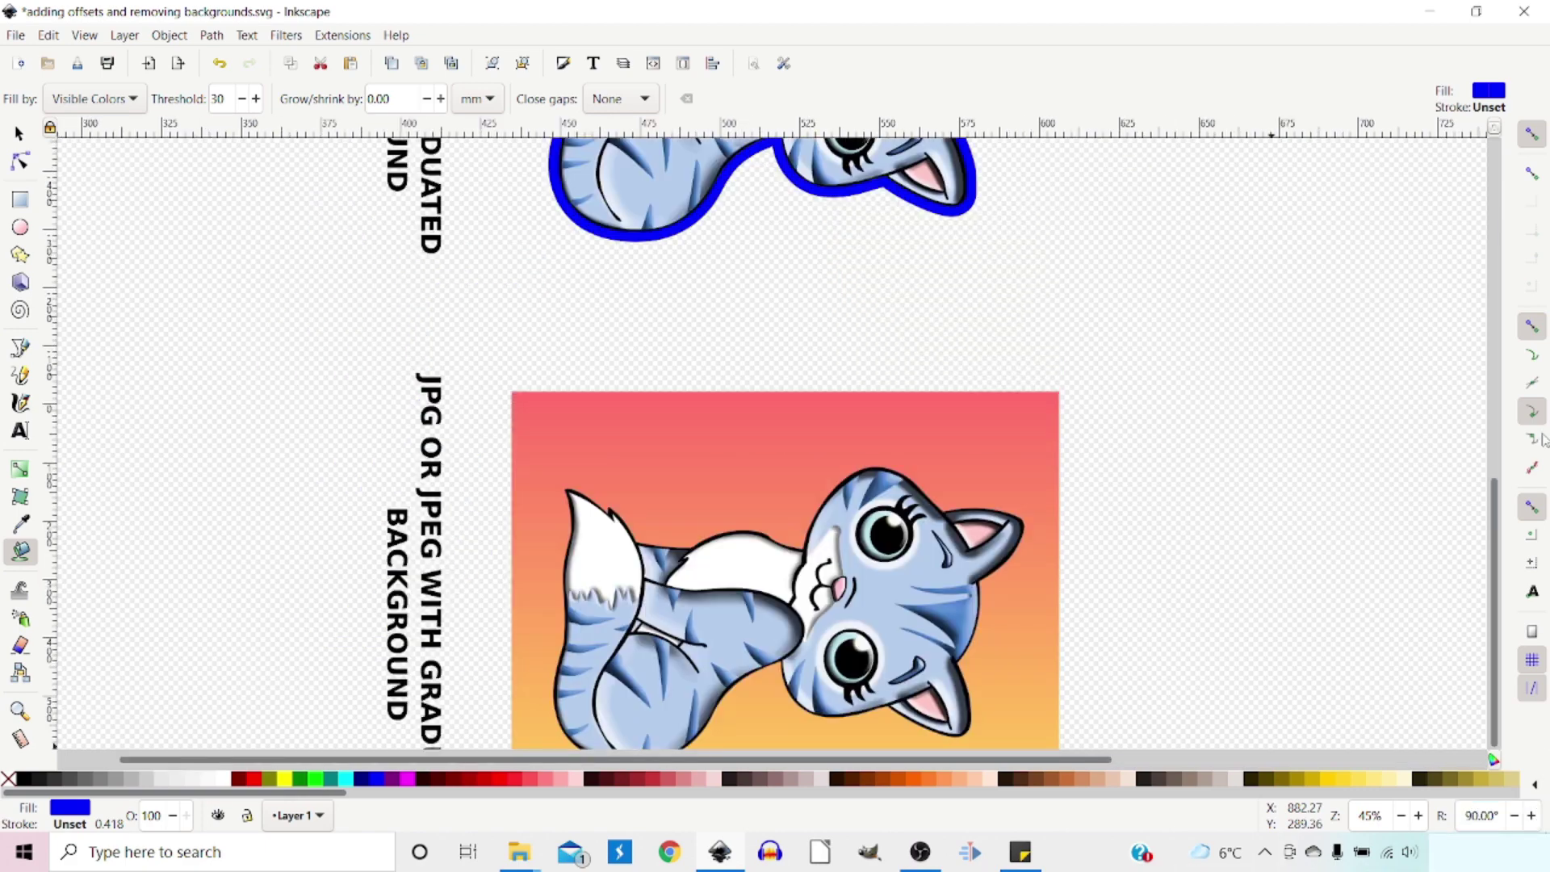
{"action": "mouse_move", "coordinate": [900, 631]}
{"action": "left_mouse_down"}
{"action": "mouse_move", "coordinate": [888, 483]}
{"action": "mouse_move", "coordinate": [863, 451]}
{"action": "left_mouse_up"}
{"action": "scroll", "coordinate": [863, 452], "scroll_direction": "up", "scroll_amount": 1}
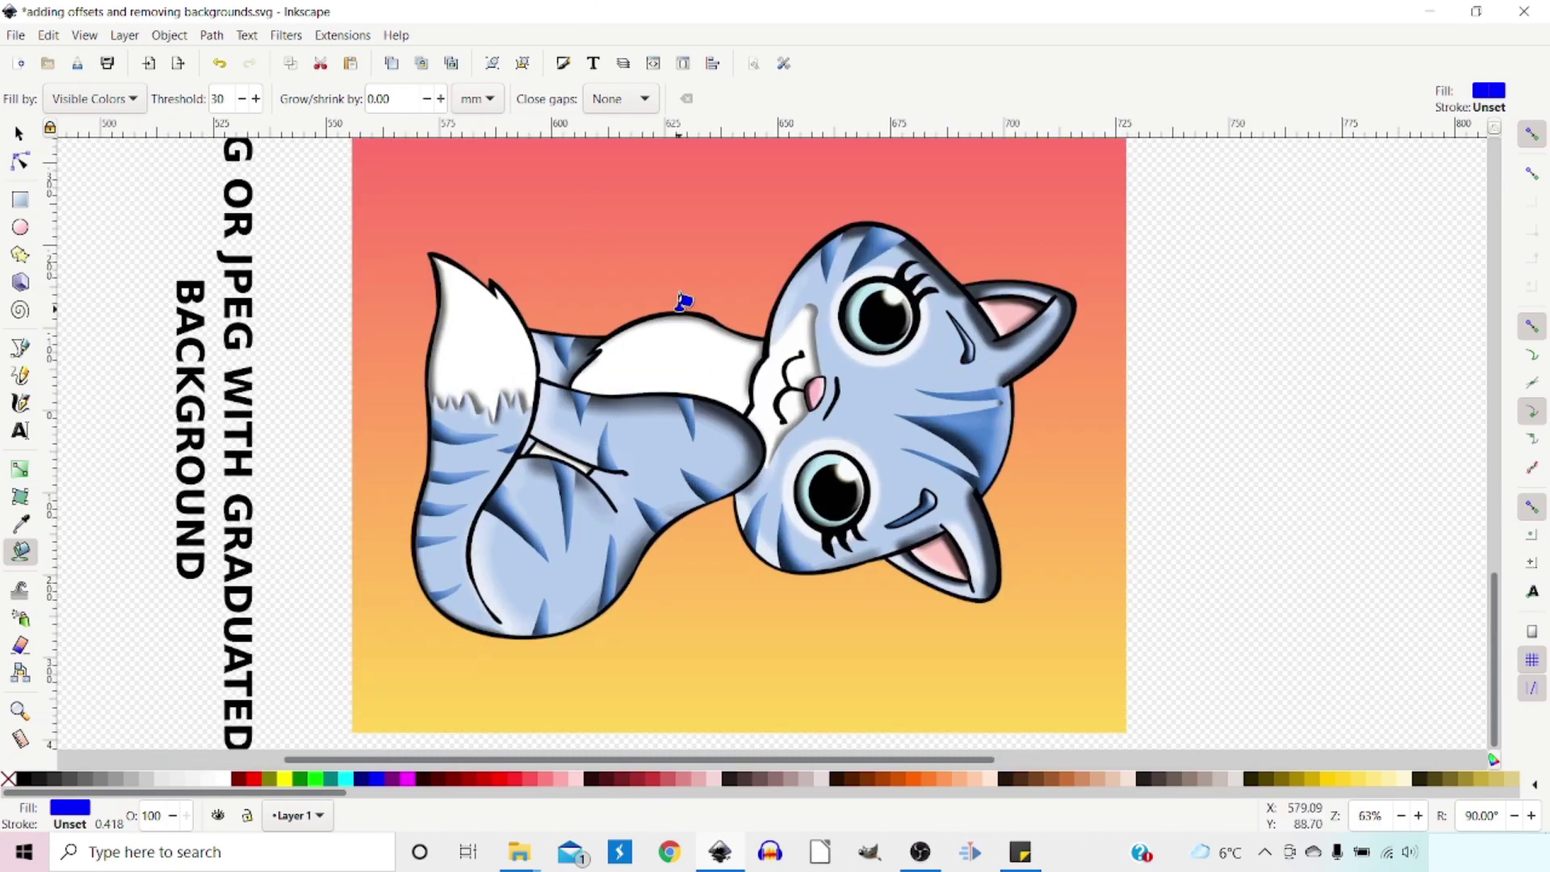
{"action": "left_click_drag", "start_coordinate": [685, 304], "coordinate": [681, 330]}
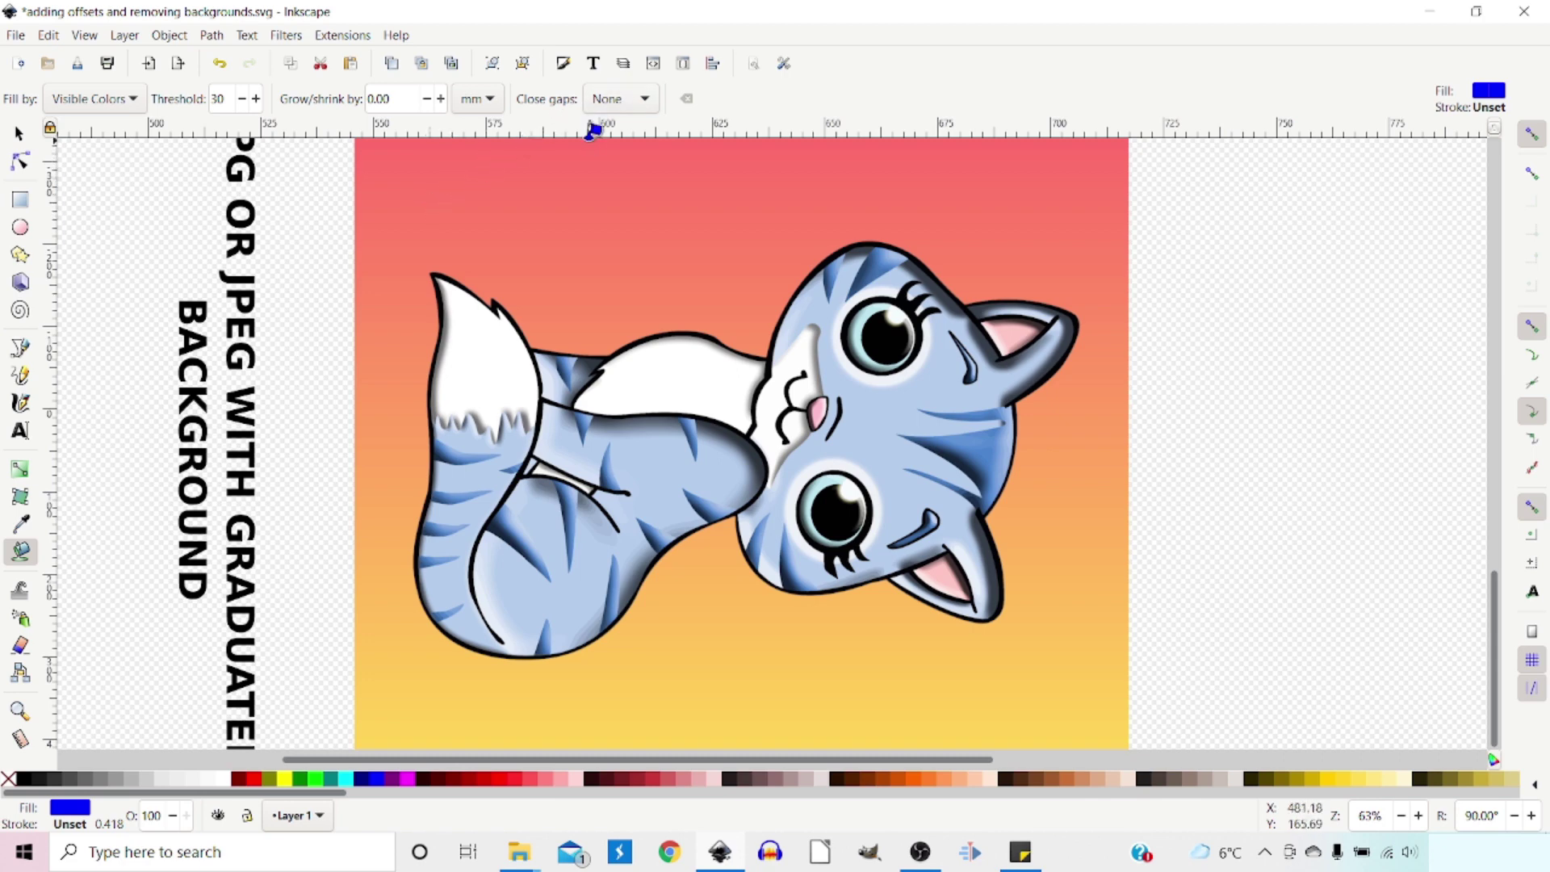
Fill the JPEG cat's black outline, undo that fill, and refill the outline with Grow/shrink set to 50 mm.
{"action": "left_click", "coordinate": [827, 259]}
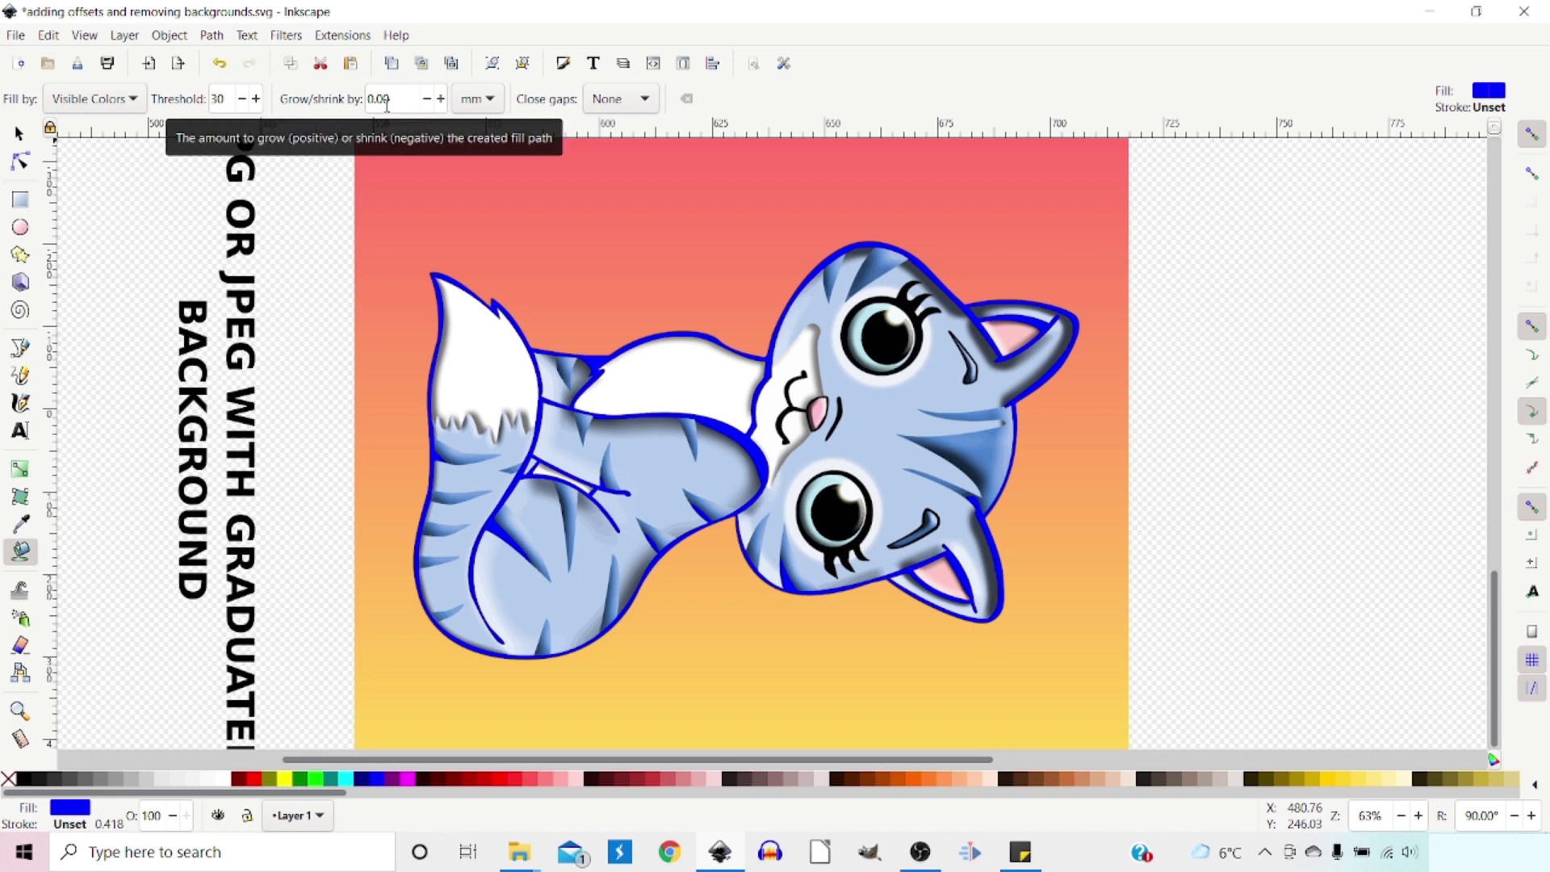
{"action": "key", "text": "ctrl+z"}
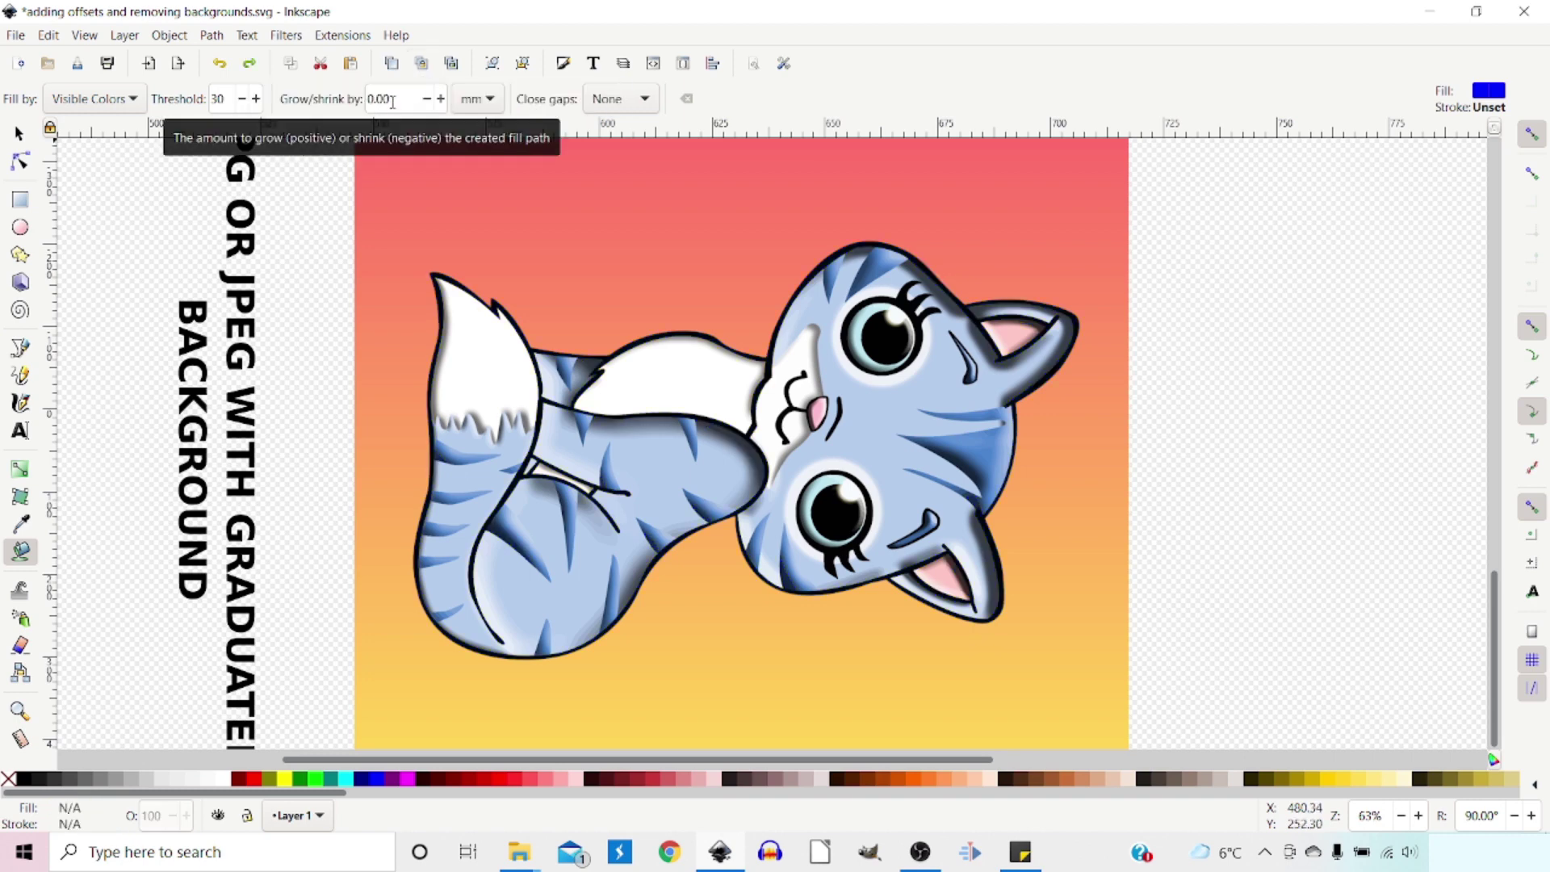
{"action": "left_click", "coordinate": [388, 100]}
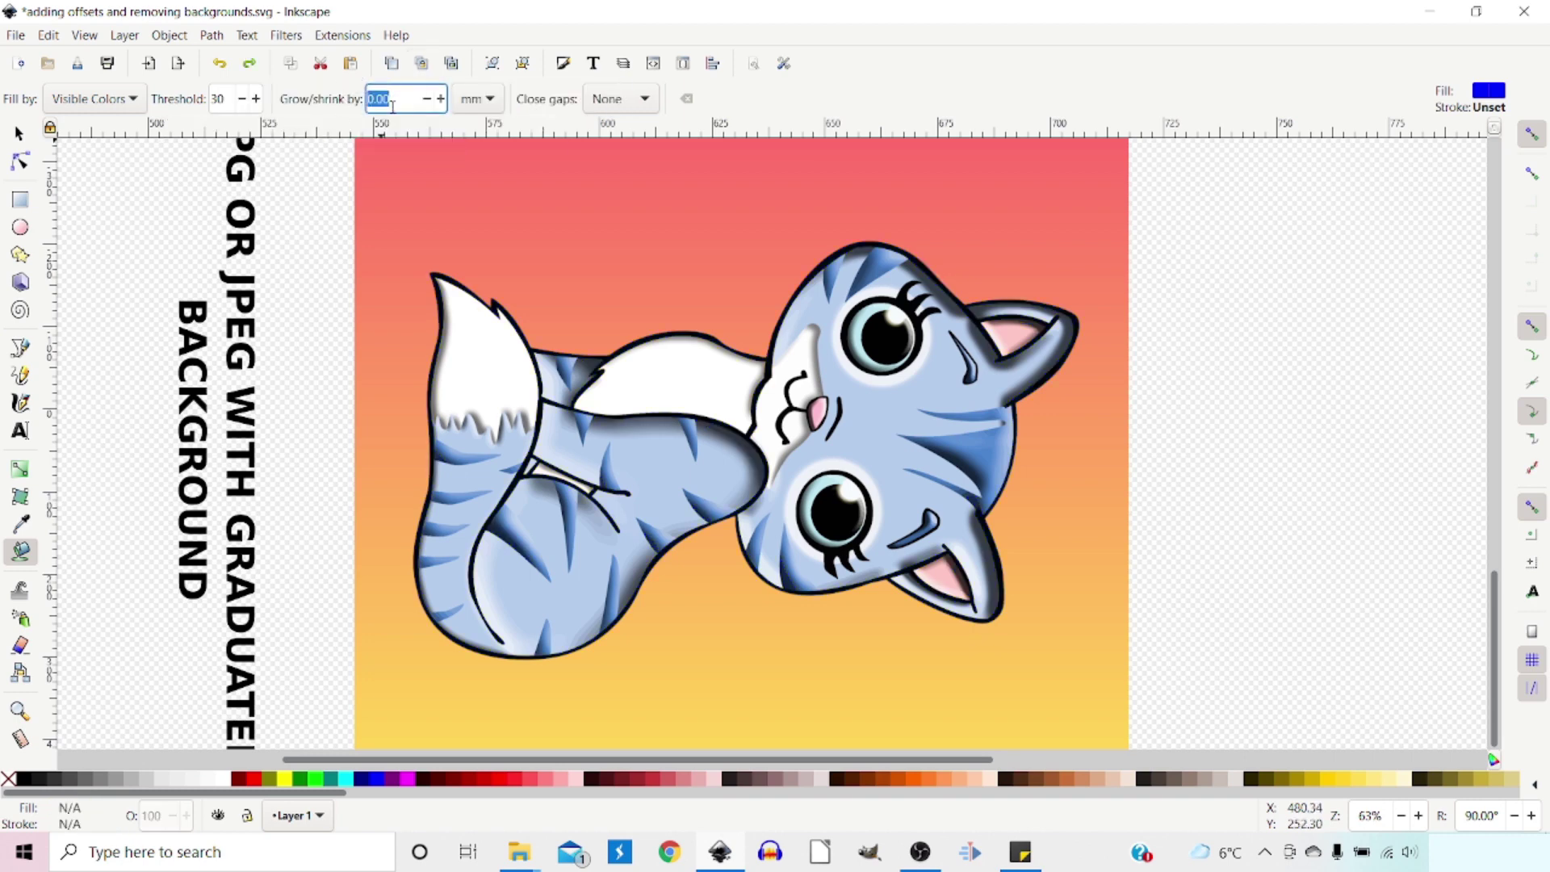
{"action": "type", "text": "50"}
{"action": "key", "text": "Return"}
{"action": "left_click", "coordinate": [829, 259]}
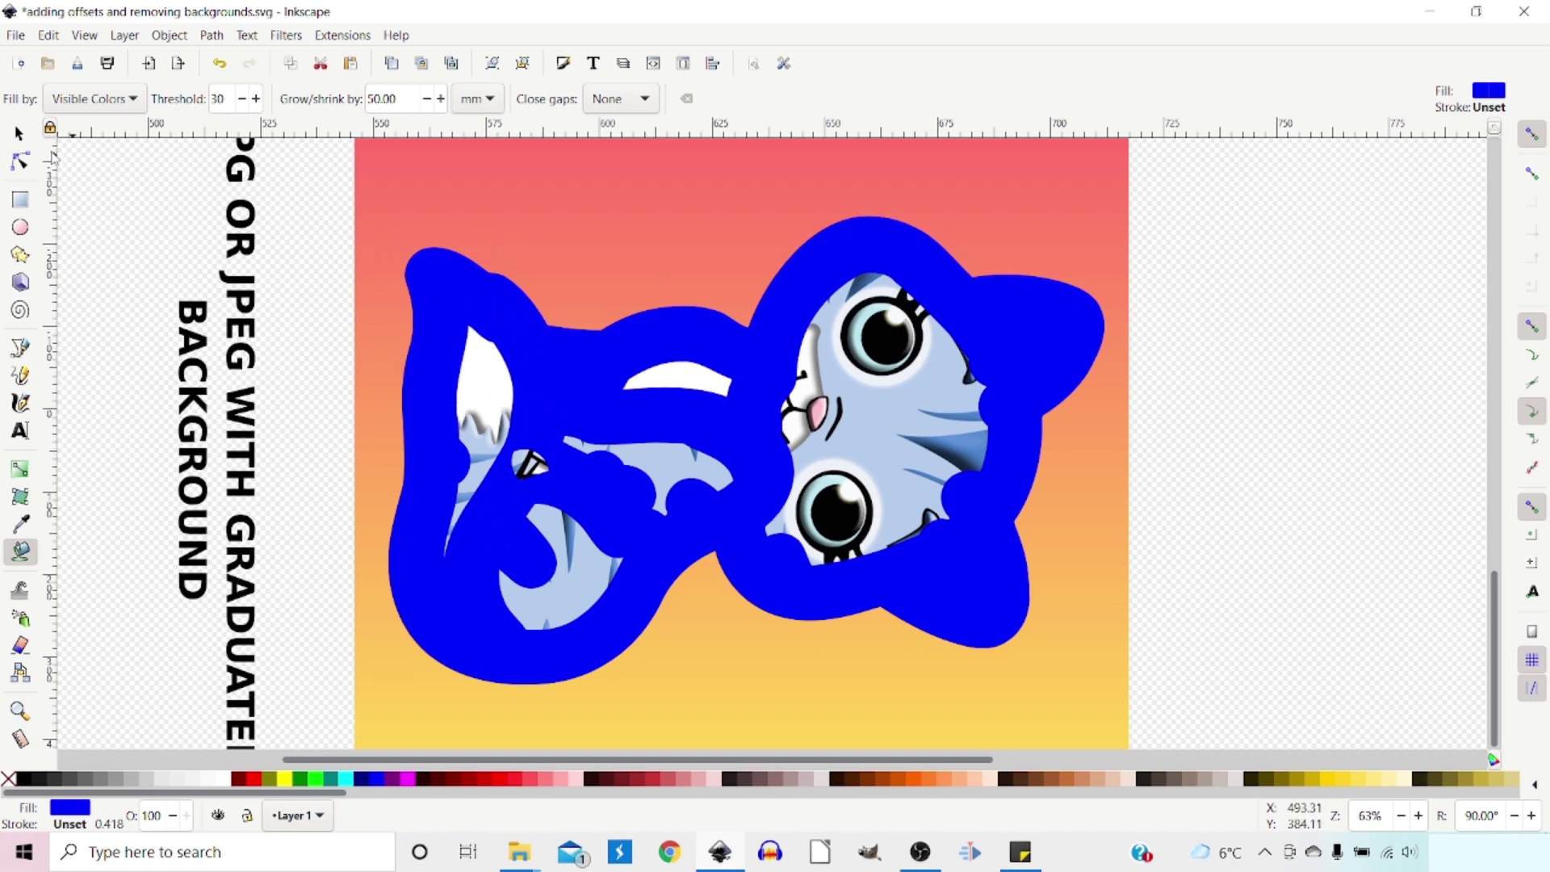
Break apart the grown blue fill path and union all its pieces into one solid cat silhouette.
{"action": "left_click", "coordinate": [19, 134]}
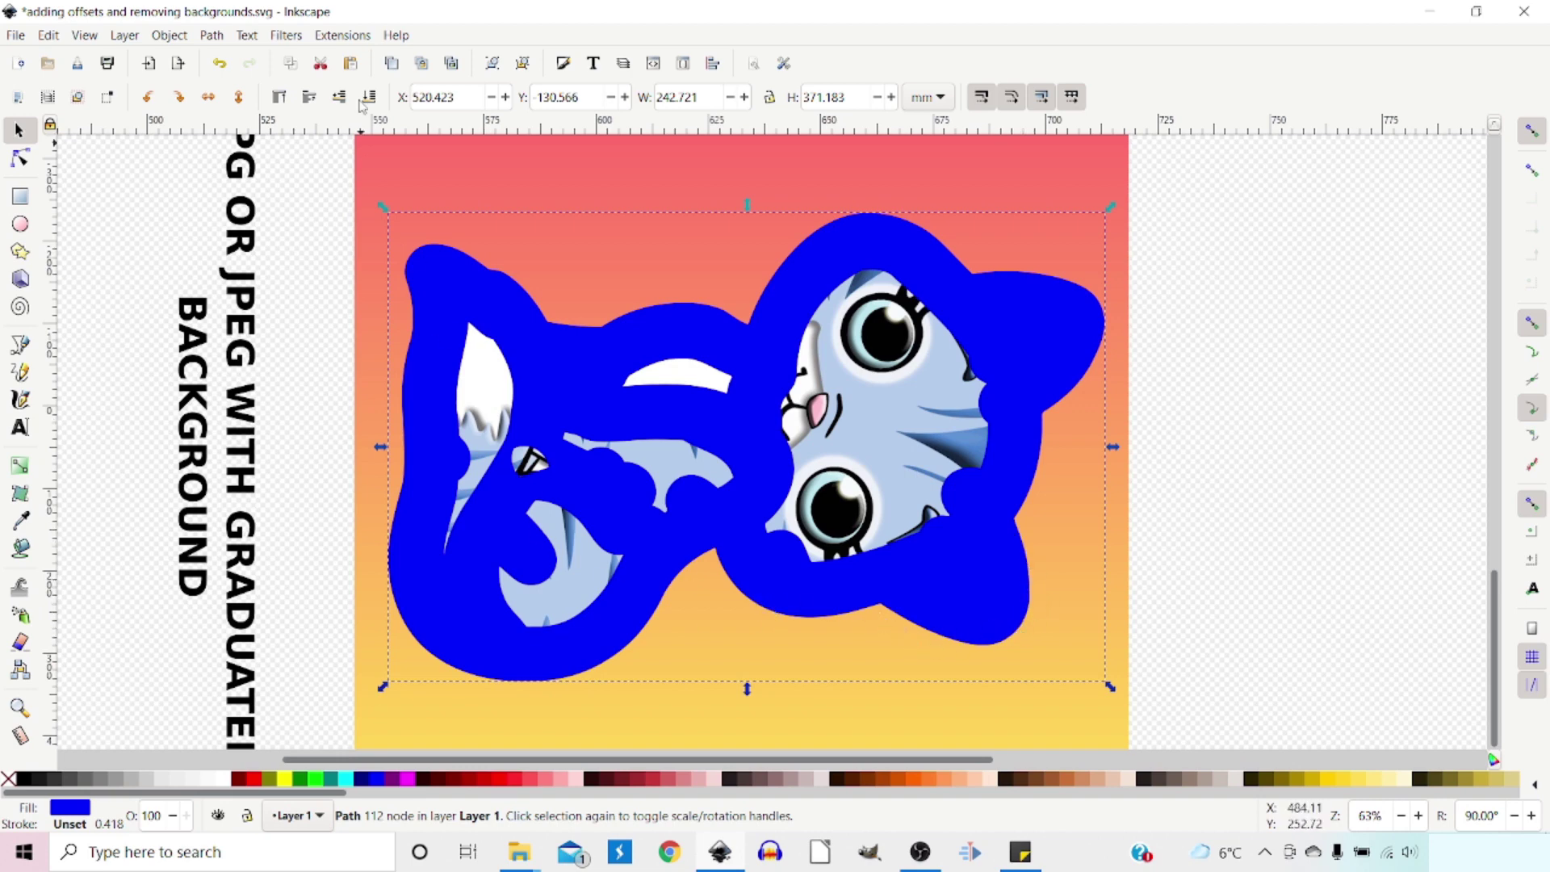
{"action": "left_click", "coordinate": [212, 35]}
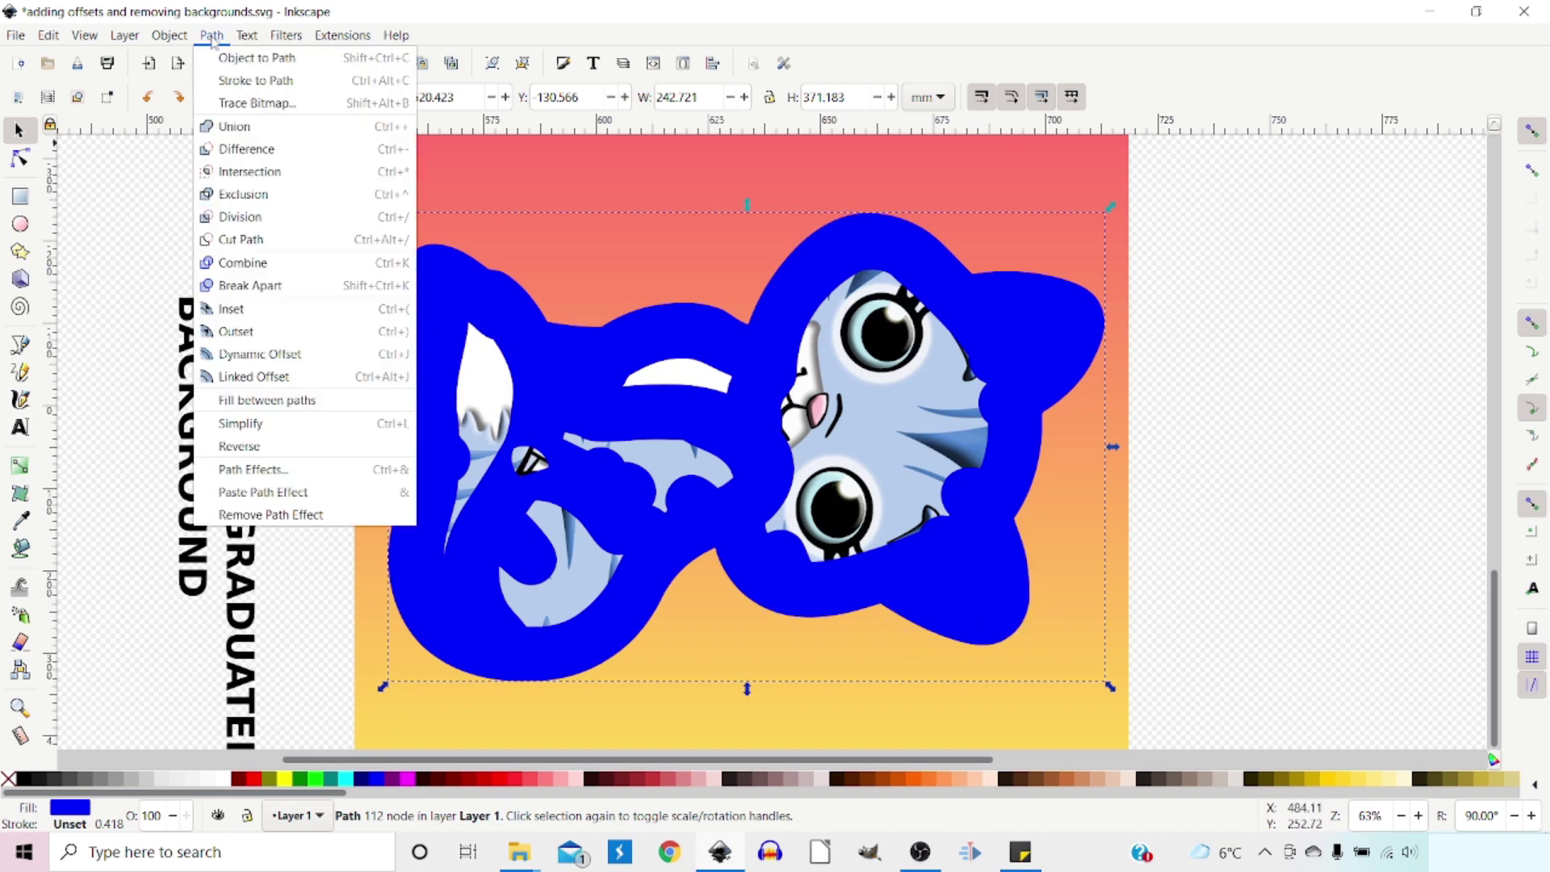
{"action": "left_click", "coordinate": [247, 286]}
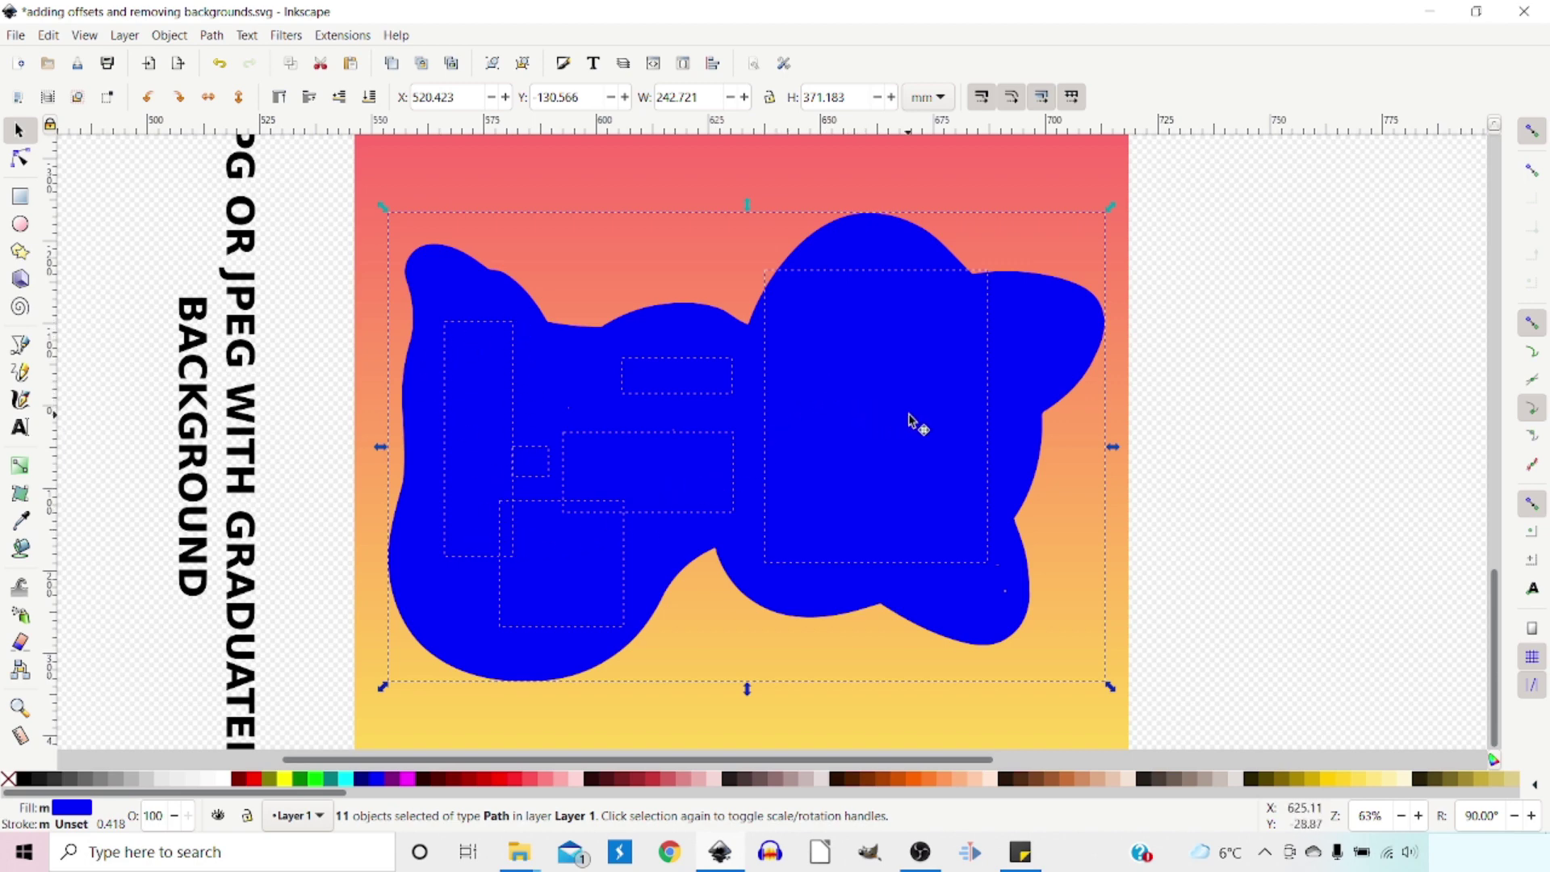
{"action": "left_click", "coordinate": [209, 37]}
{"action": "left_click", "coordinate": [243, 128]}
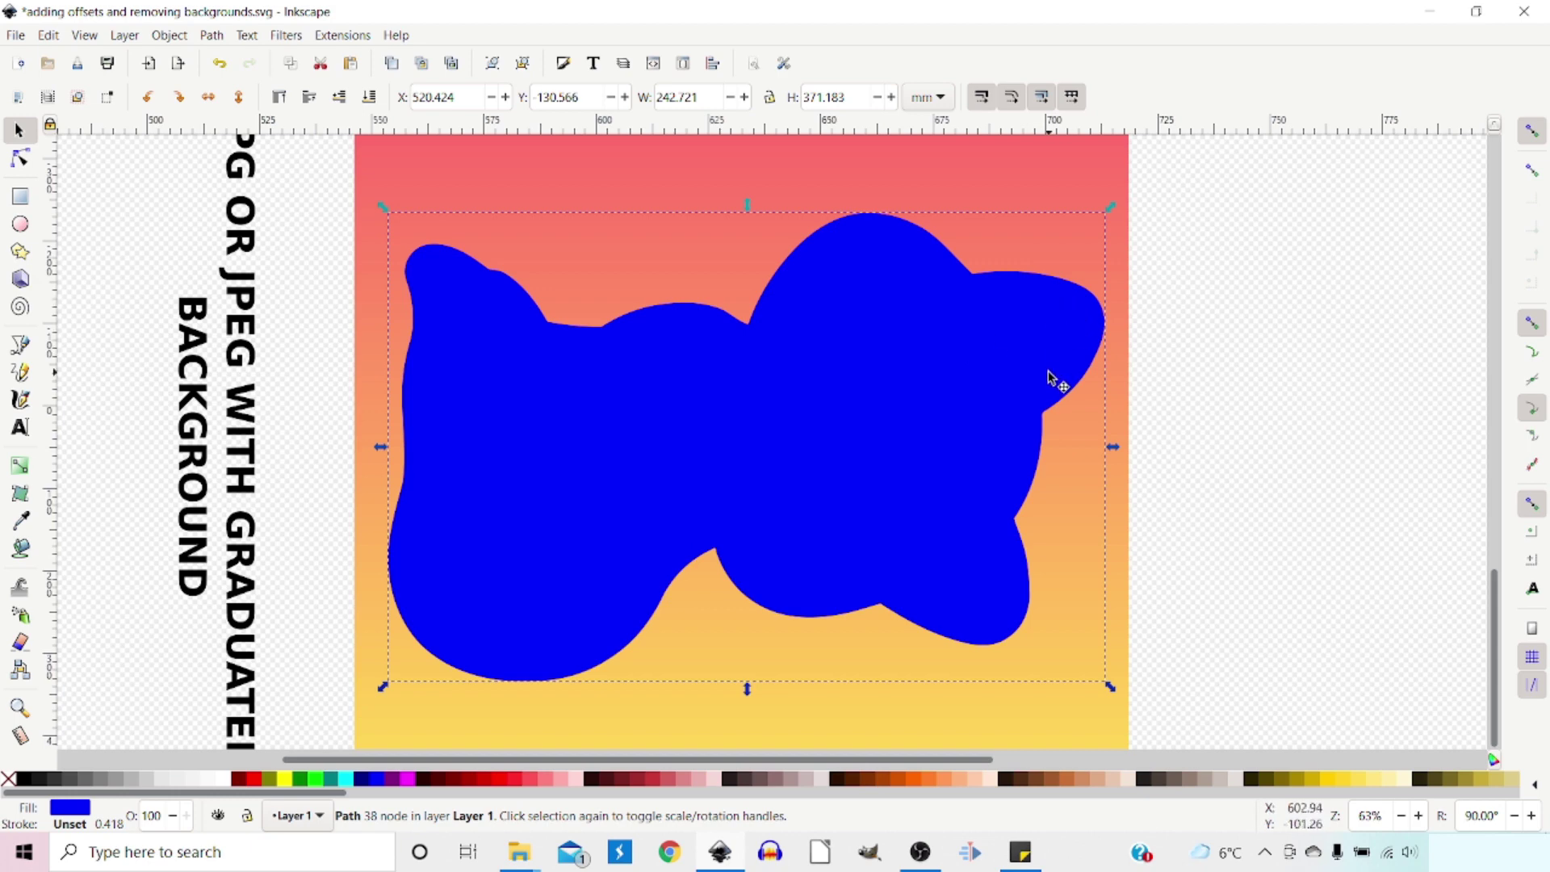
Clip the JPEG graduated-background image with the solid blue silhouette.
{"action": "left_click", "coordinate": [593, 170], "text": "shift"}
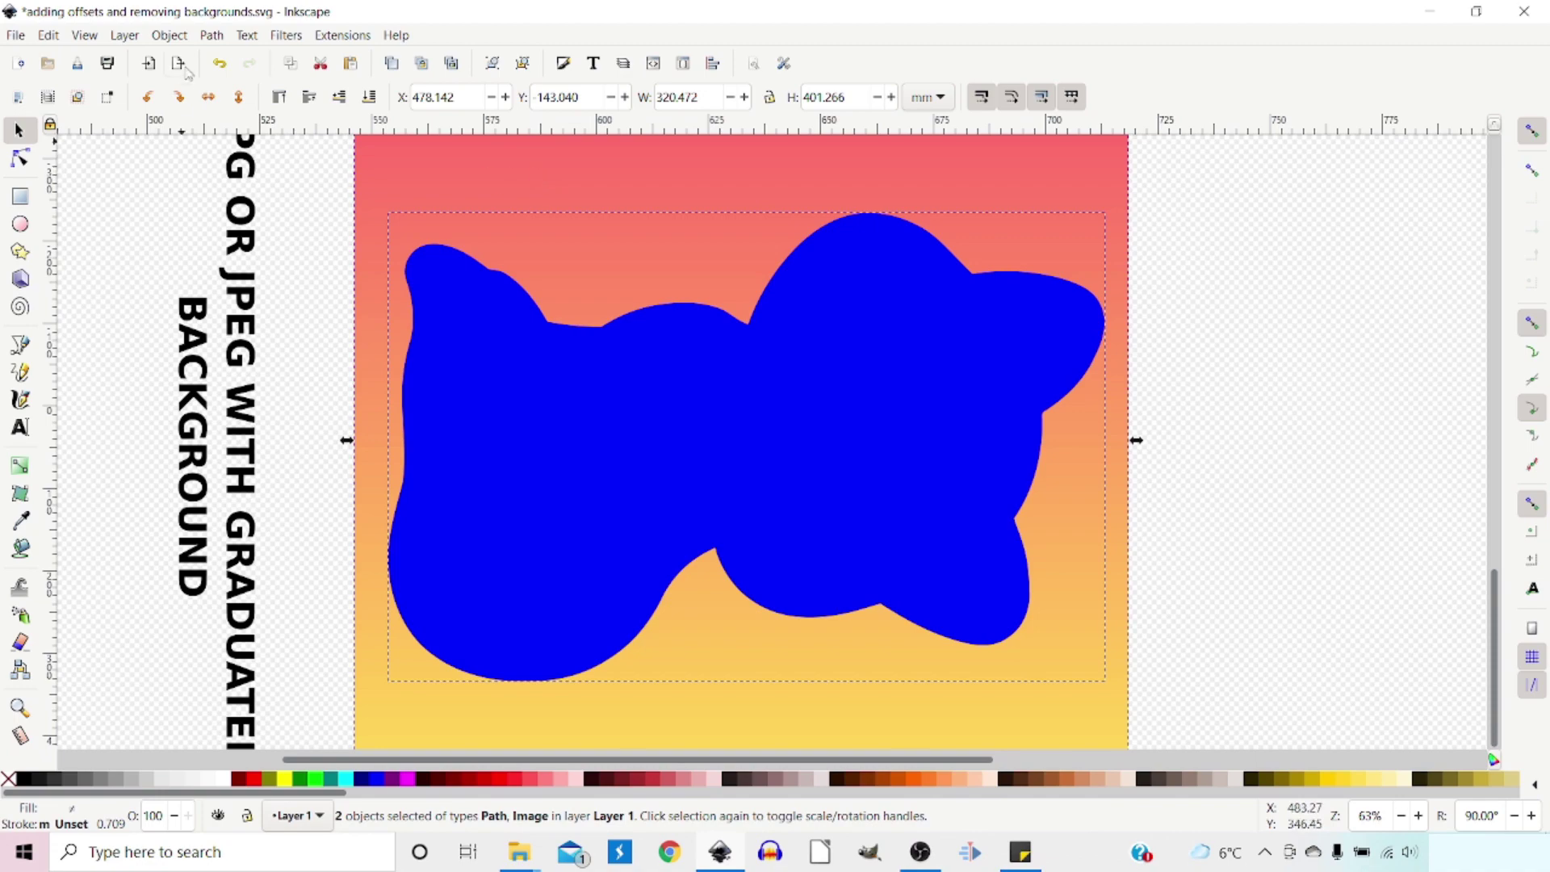
{"action": "left_click", "coordinate": [178, 37]}
{"action": "mouse_move", "coordinate": [228, 263]}
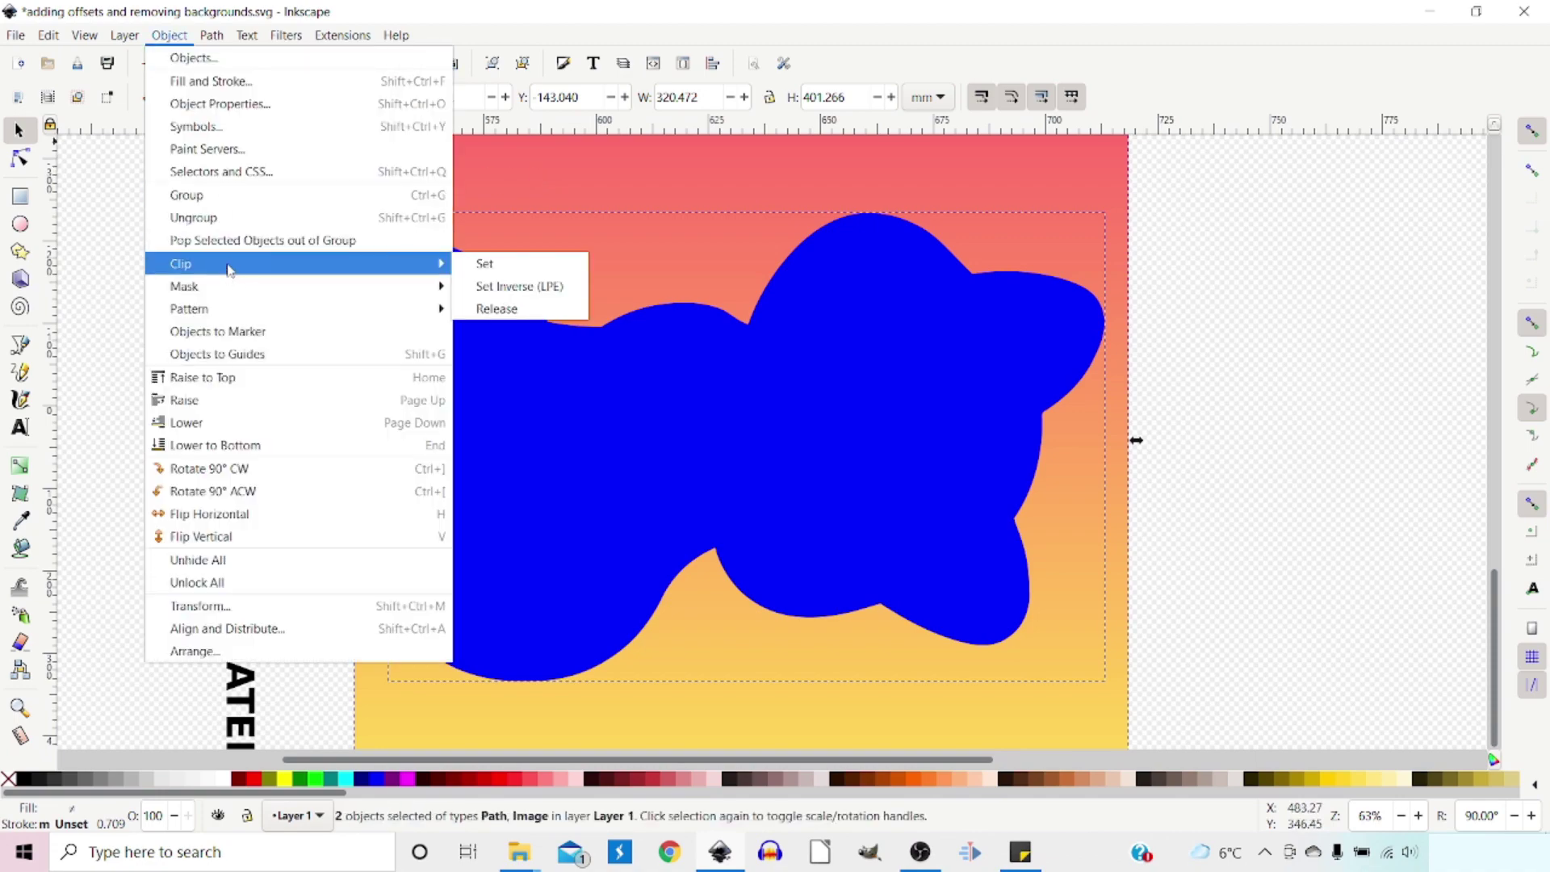
{"action": "left_click", "coordinate": [494, 265]}
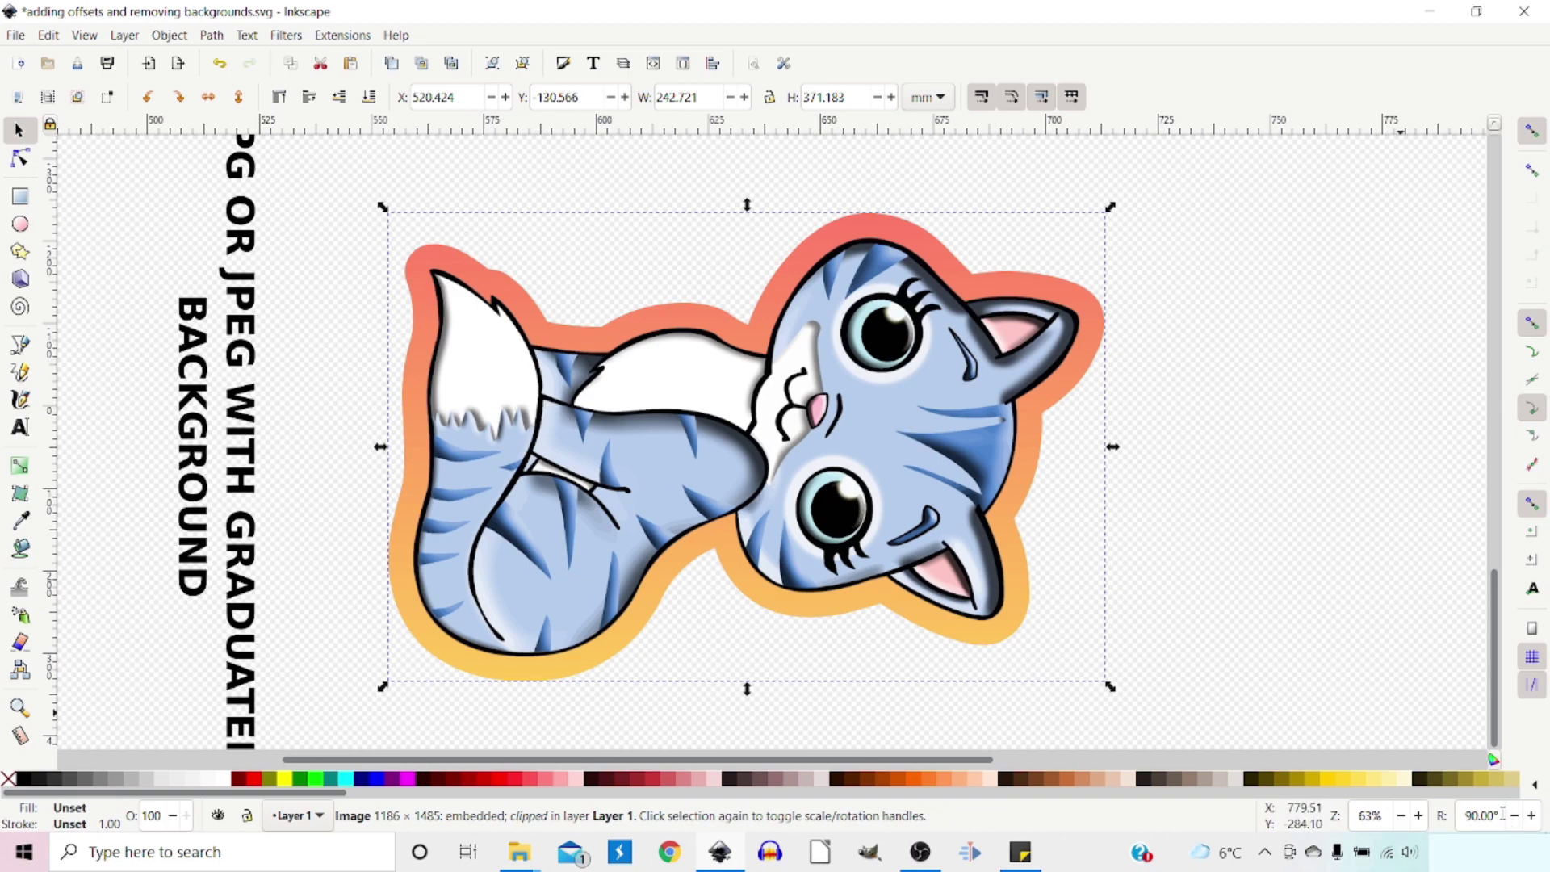
Reset the canvas rotation to 0° and bring all four finished cat images into view.
{"action": "left_click_drag", "start_coordinate": [1503, 814], "coordinate": [1463, 810]}
{"action": "type", "text": "0"}
{"action": "key", "text": "Return"}
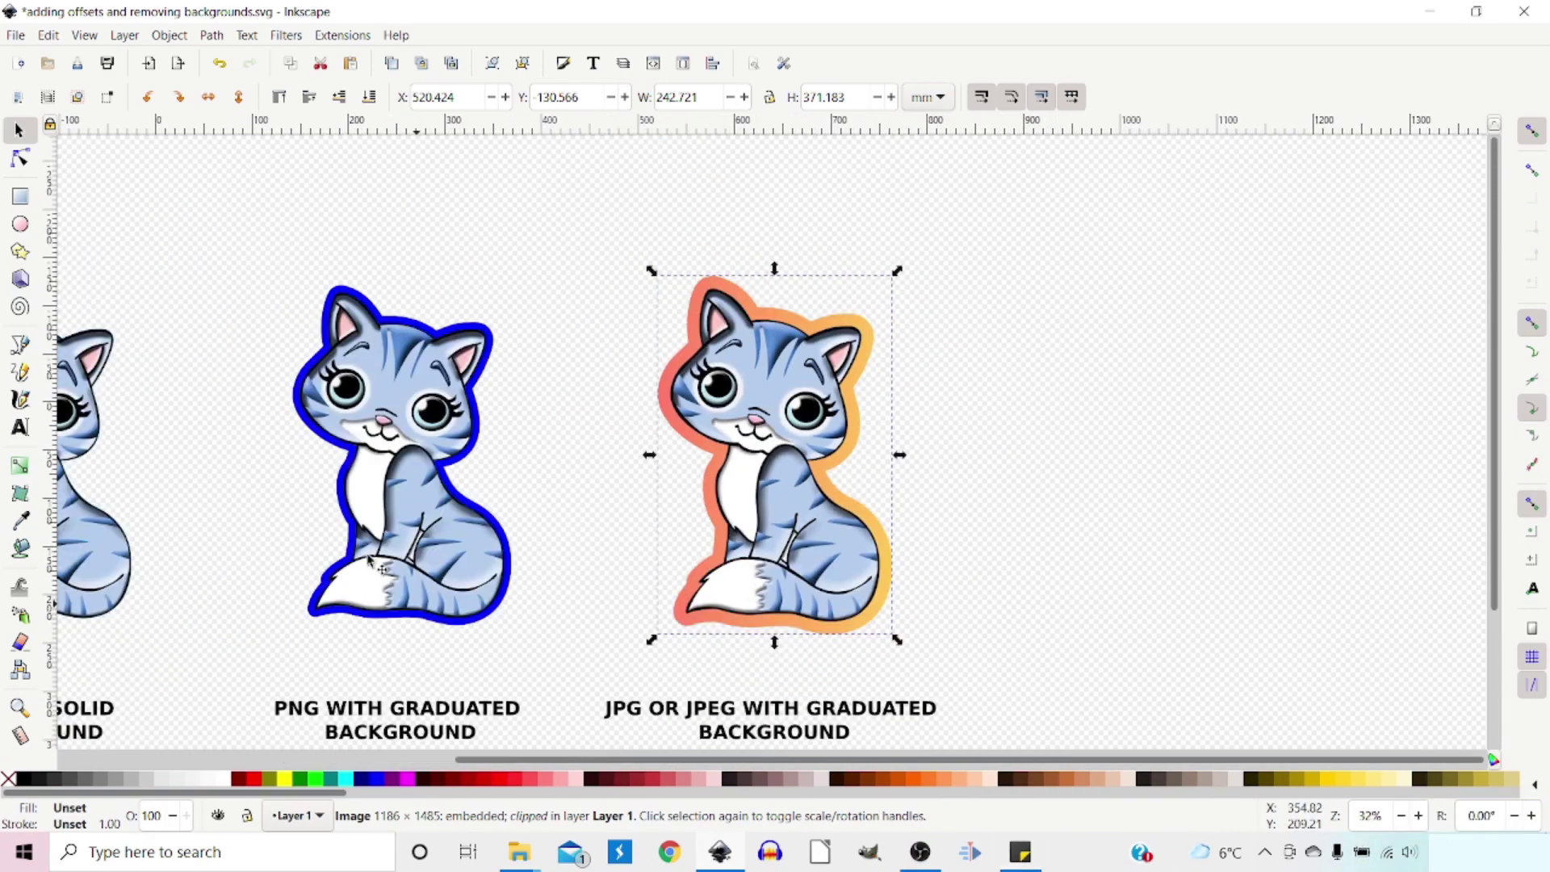
{"action": "scroll", "coordinate": [1034, 437], "scroll_direction": "left", "scroll_amount": 10}
{"action": "scroll", "coordinate": [1035, 437], "scroll_direction": "left", "scroll_amount": 3}
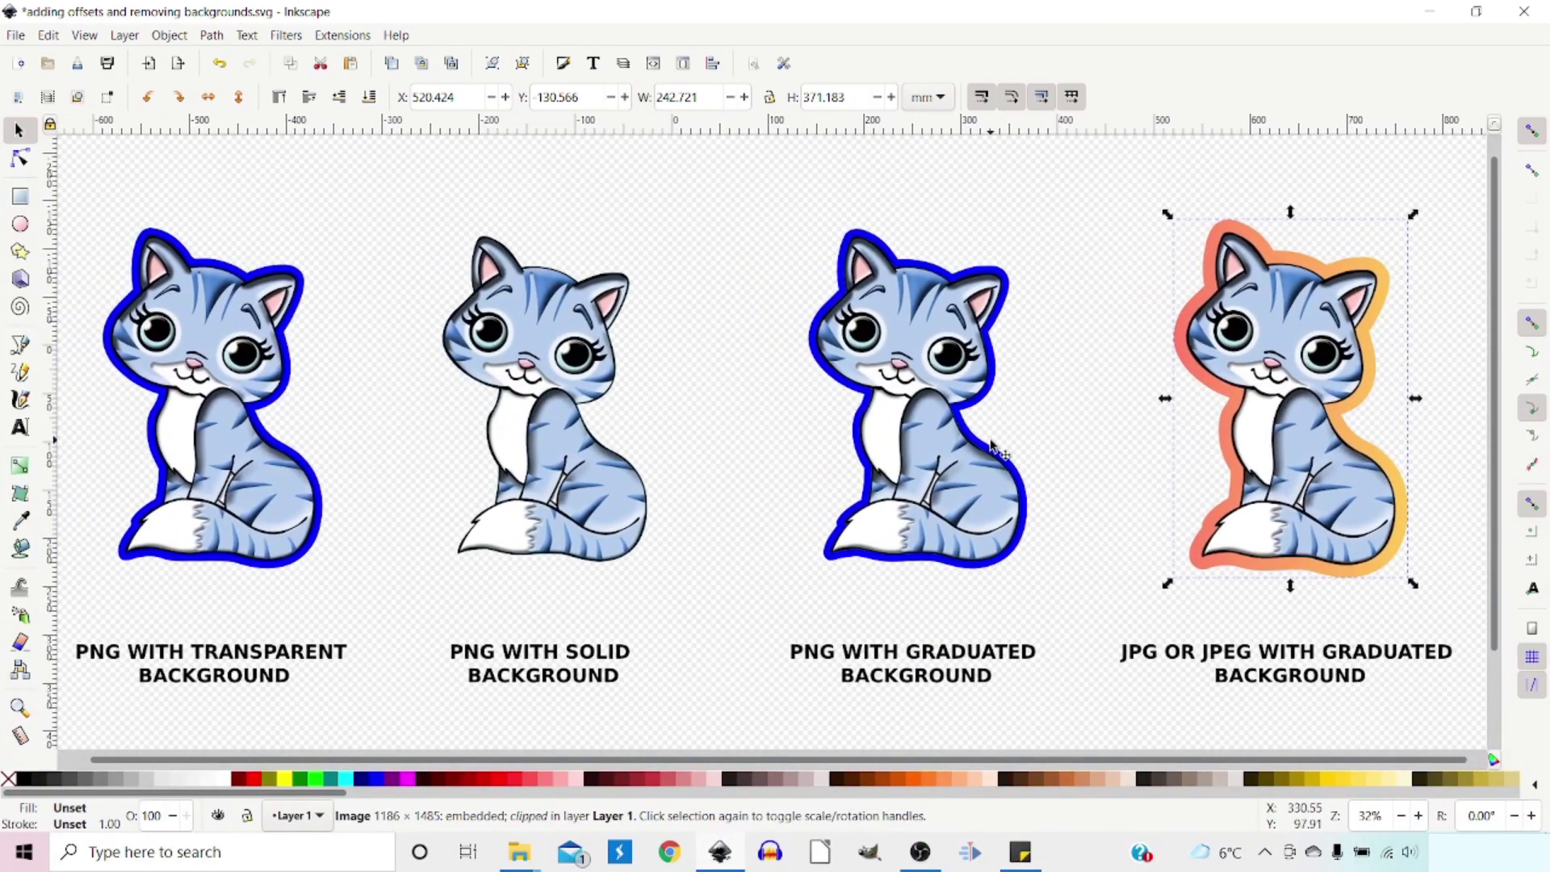